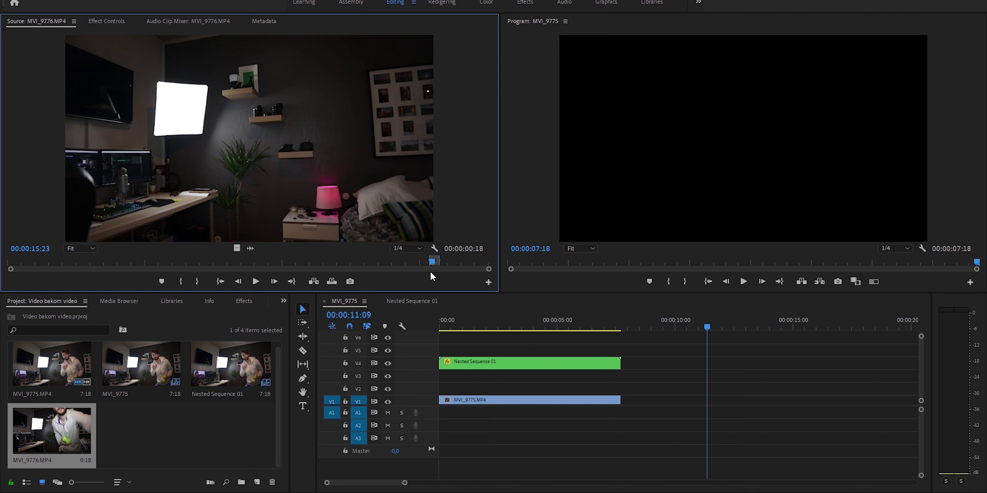
Mark a short empty-room section at the end of MVI_9776.MP4 and place its video on V1 after the existing clips.
key(i)
key(space)
key(space)
key(o)
drag(238, 249, 710, 399)
Add a frame hold to the empty-room clip at 00:00:11:16 and extend the held frame to about 00:00:19:18.
key(space)
right_click(711, 400)
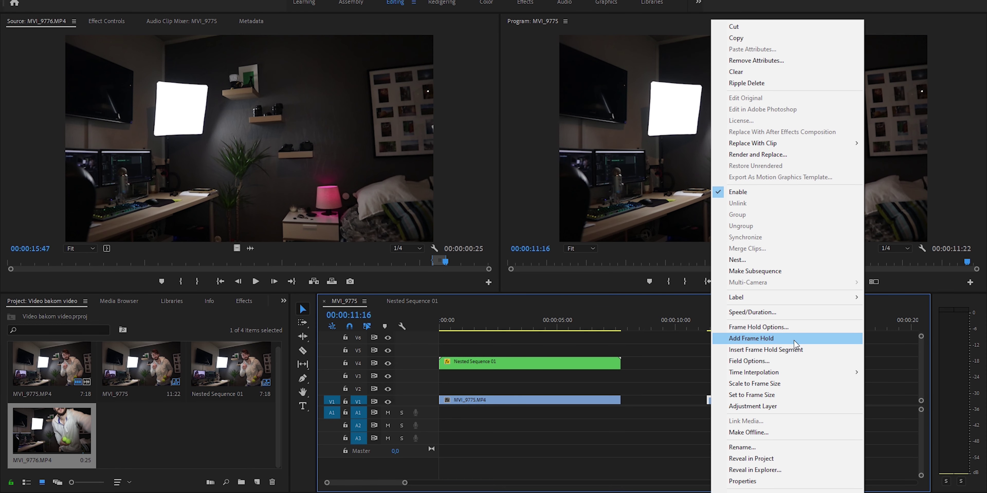
click(795, 348)
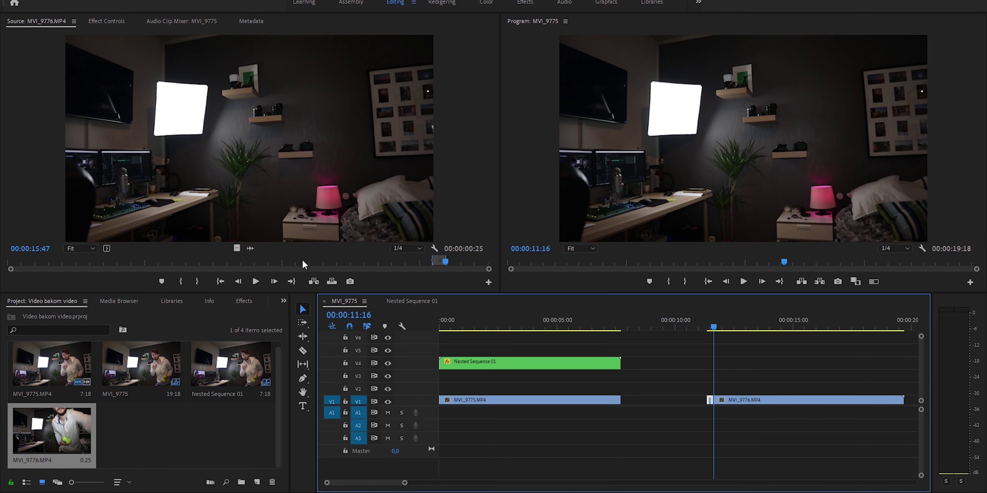
Mark the ball-dropping section of MVI_9776.MP4 ending at 00:00:10:36 and place its video on V3 above the held background.
drag(296, 263, 75, 311)
key(space)
key(i)
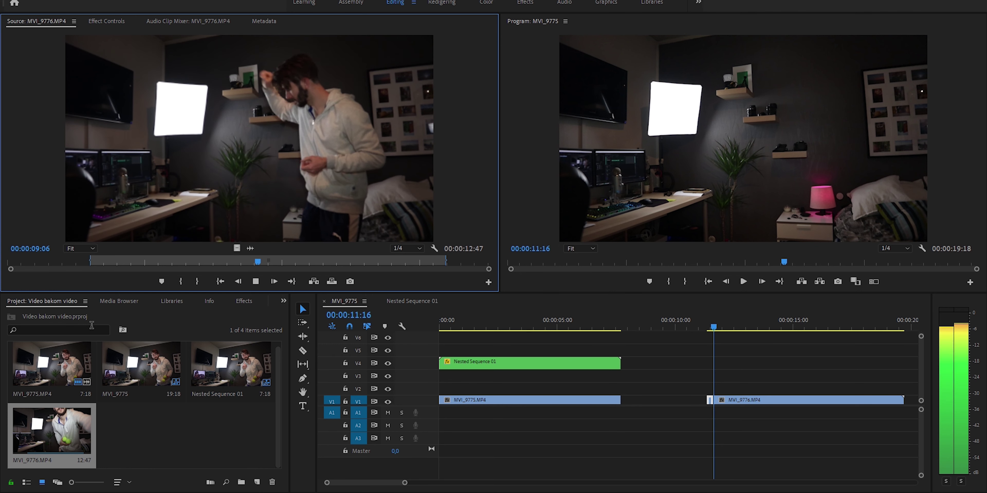
key(space)
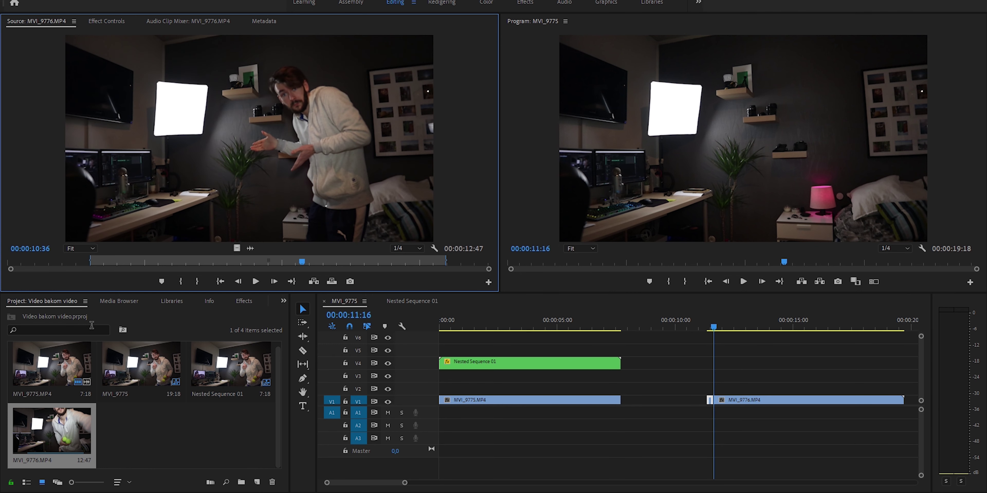
key(o)
scroll(664, 418, down, 2)
drag(235, 246, 648, 379)
Trim the held background to the ball clip's end and duplicate the ball clip so copies fill tracks V2 to V5.
drag(839, 399, 827, 399)
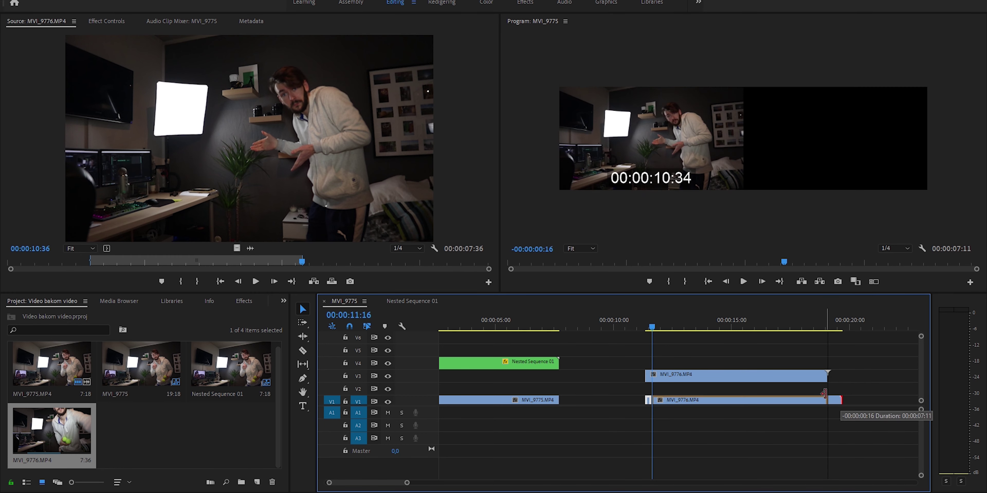
mouse_move(718, 376)
mouse_down()
mouse_move(714, 385)
mouse_move(702, 358)
mouse_move(706, 372)
mouse_up()
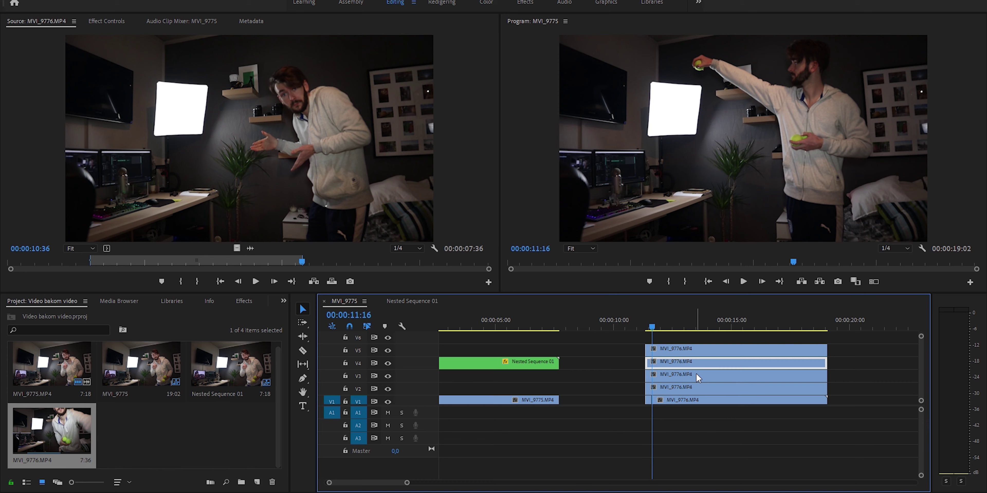
Find the first ball's release and add a frame hold to the V5 clip at 00:00:12:04.
drag(653, 330, 738, 342)
key(space)
key(space)
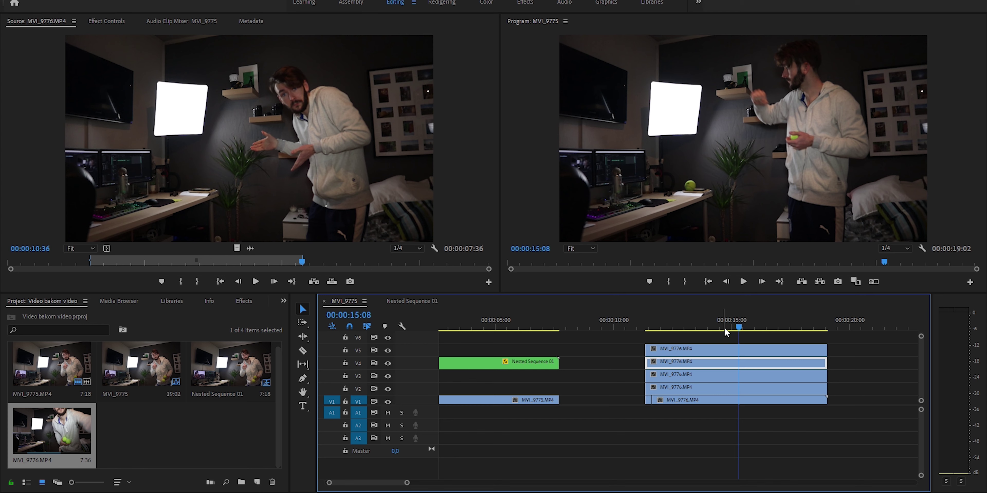
click(727, 319)
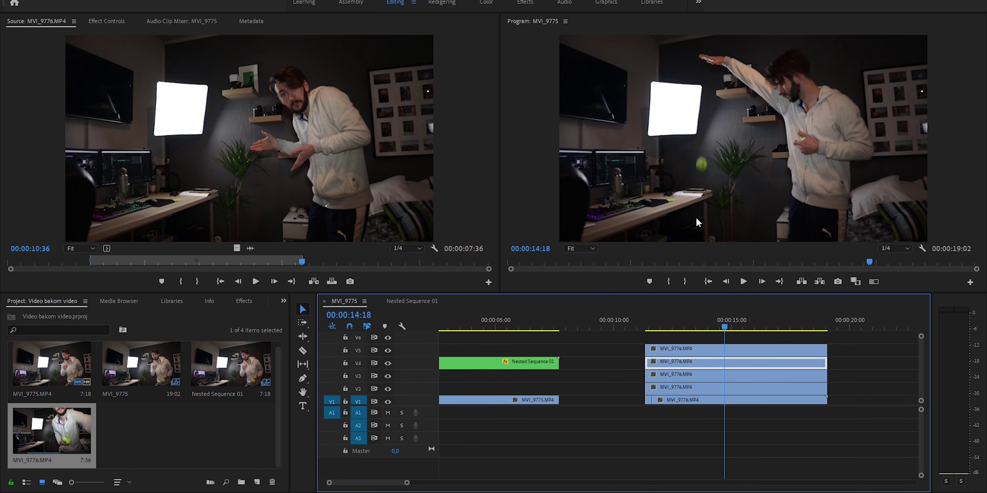
drag(722, 327, 665, 332)
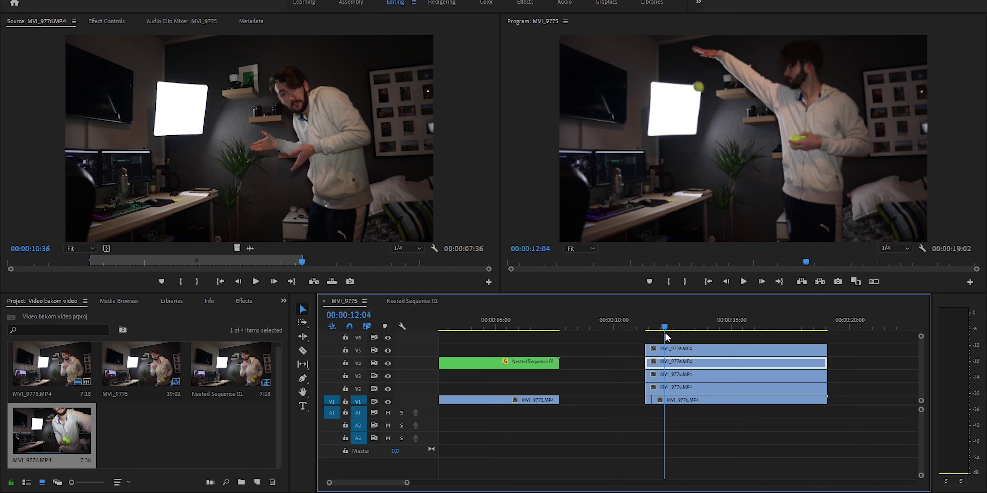
right_click(678, 351)
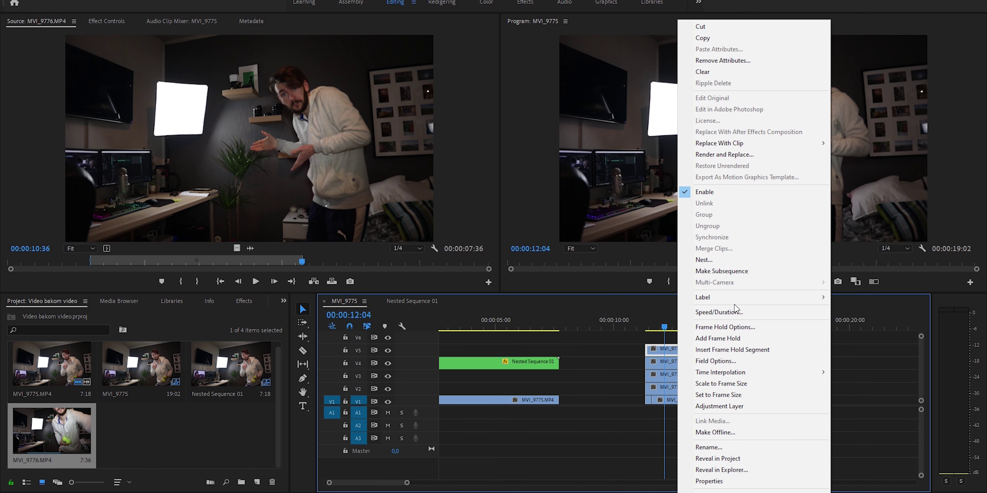
click(753, 341)
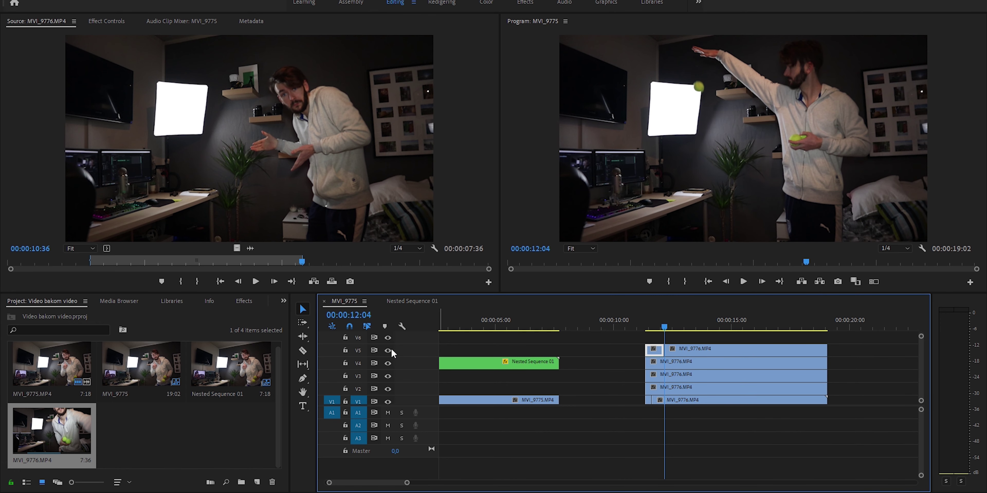
Hide track V5 and add a frame hold to the V4 clip at the second ball's release, 00:00:14:16.
drag(666, 332, 724, 348)
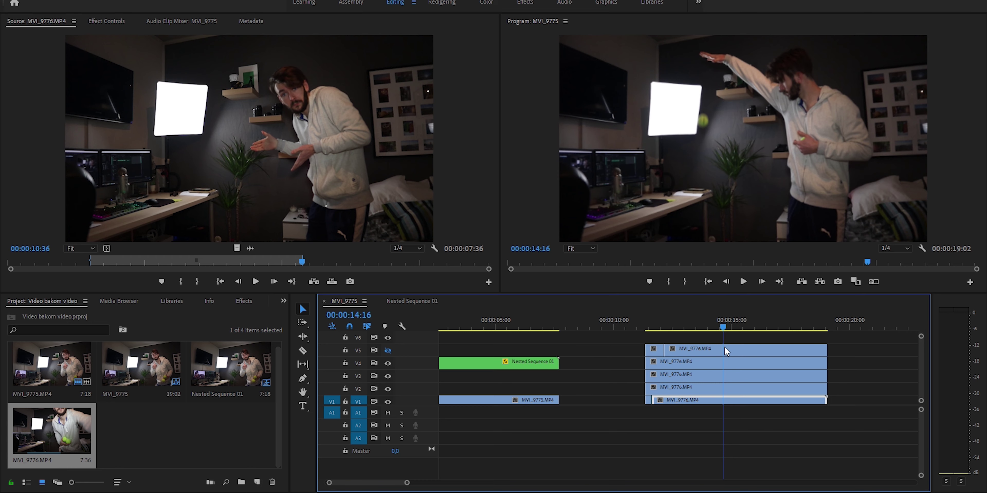
click(730, 366)
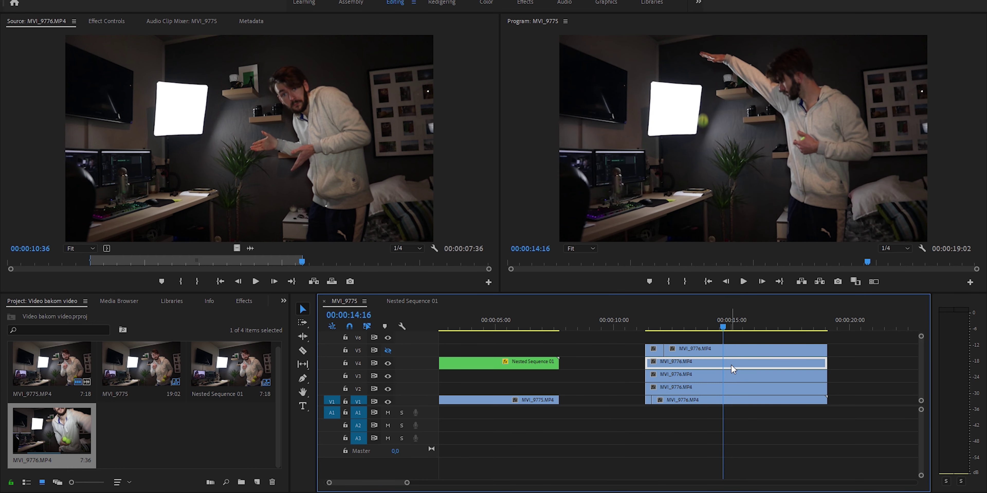
right_click(731, 365)
click(786, 336)
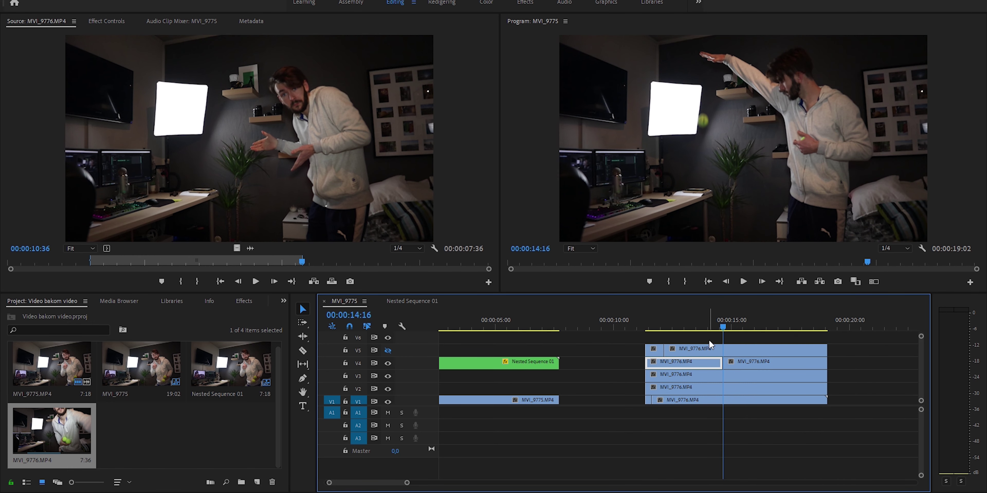
Hide track V4 and add a frame hold to the V3 clip at the third ball's release, 00:00:17:03.
click(388, 364)
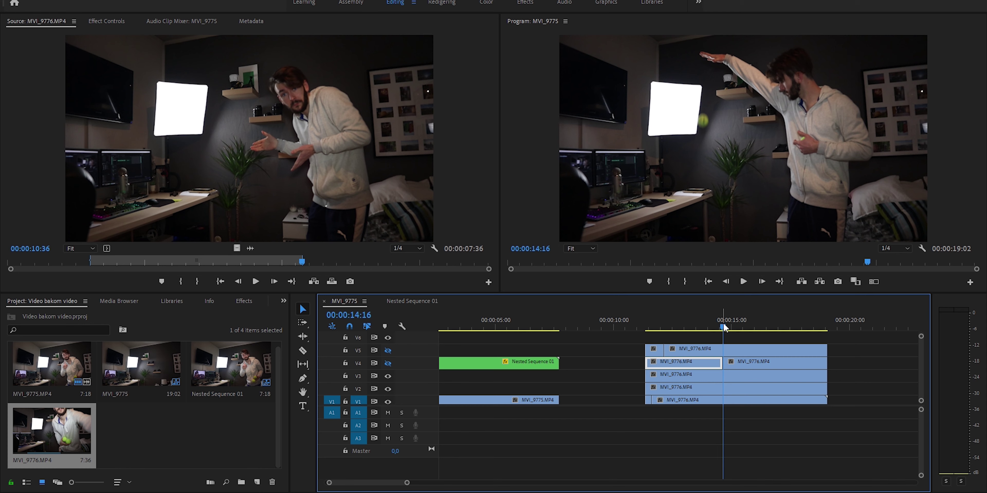
drag(723, 323, 781, 330)
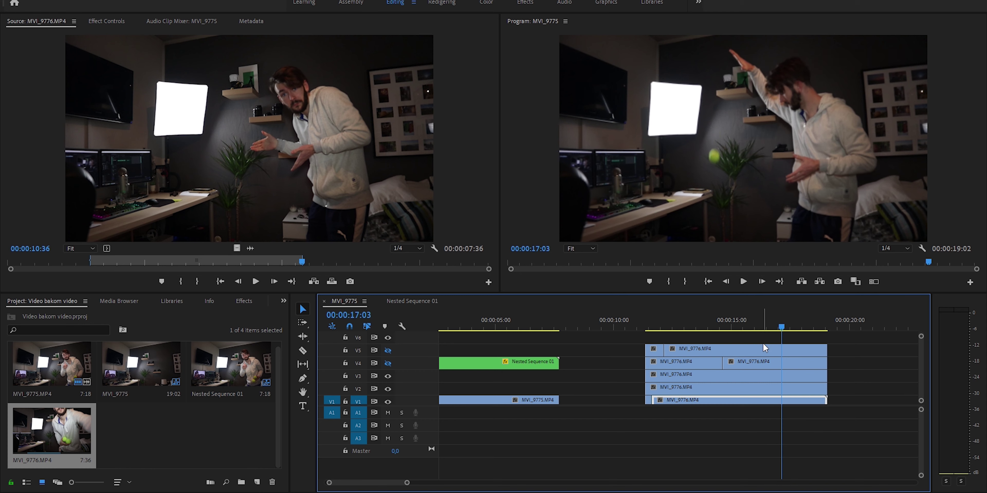
click(775, 375)
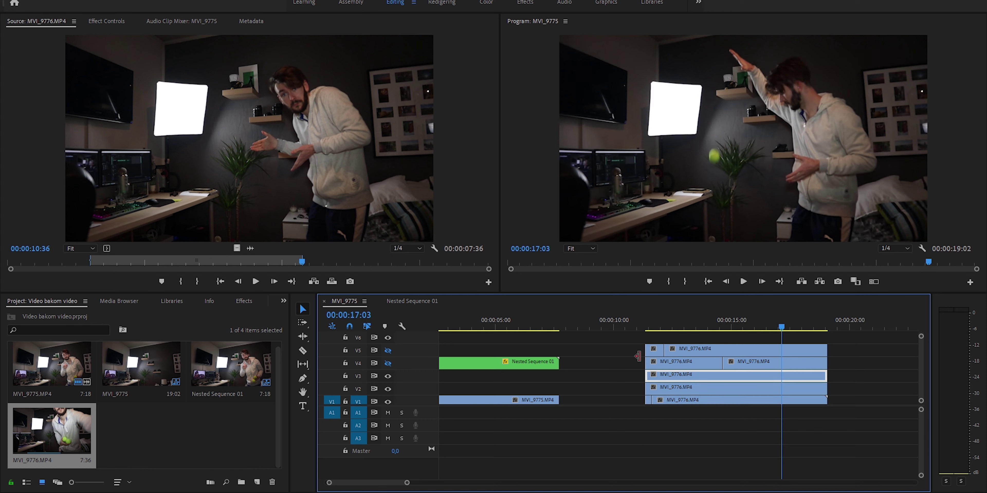
right_click(743, 373)
click(793, 338)
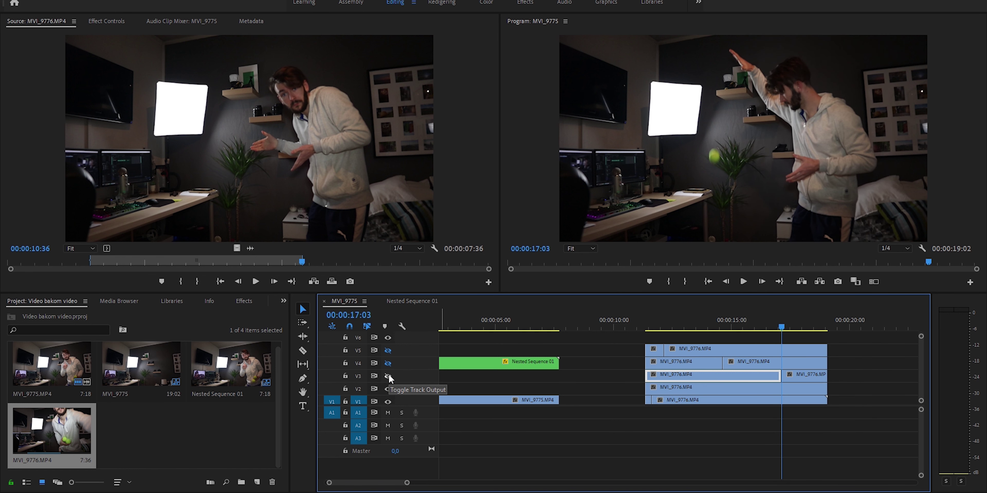
Hide track V3, show V5, and place a small elliptical opacity mask over the first ball on the V5 held frame.
click(387, 351)
drag(667, 326, 671, 326)
click(688, 351)
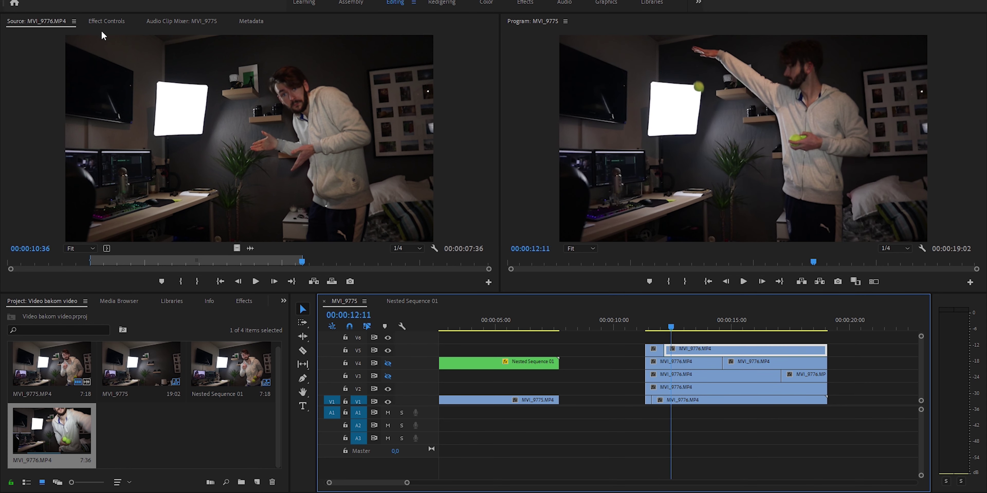
click(107, 21)
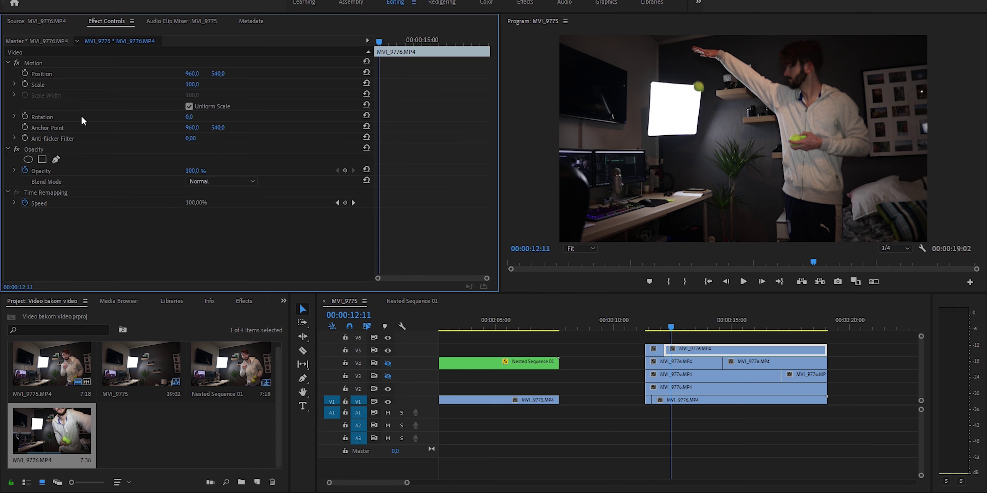
click(23, 160)
drag(746, 192, 697, 82)
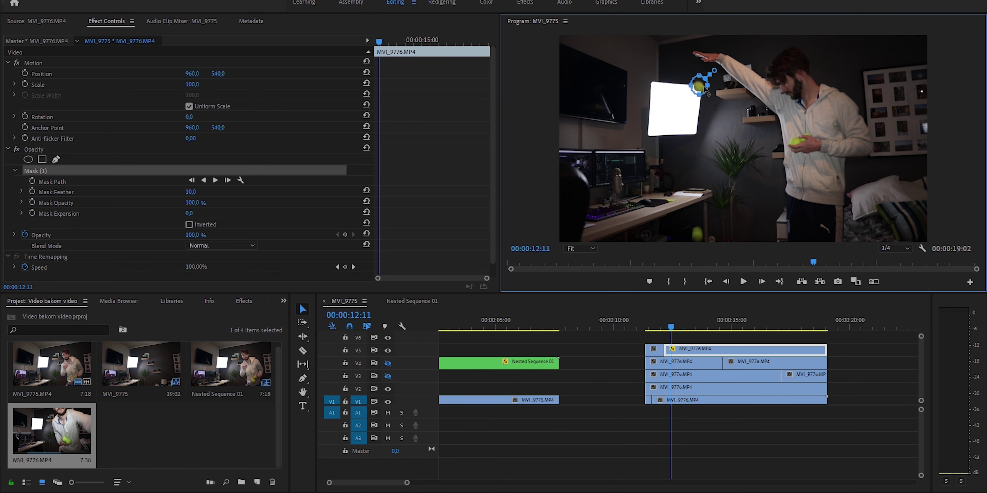
Enlarge the preview to 100% and fit the elliptical mask tightly around the first ball.
drag(697, 96, 696, 91)
click(580, 248)
click(576, 305)
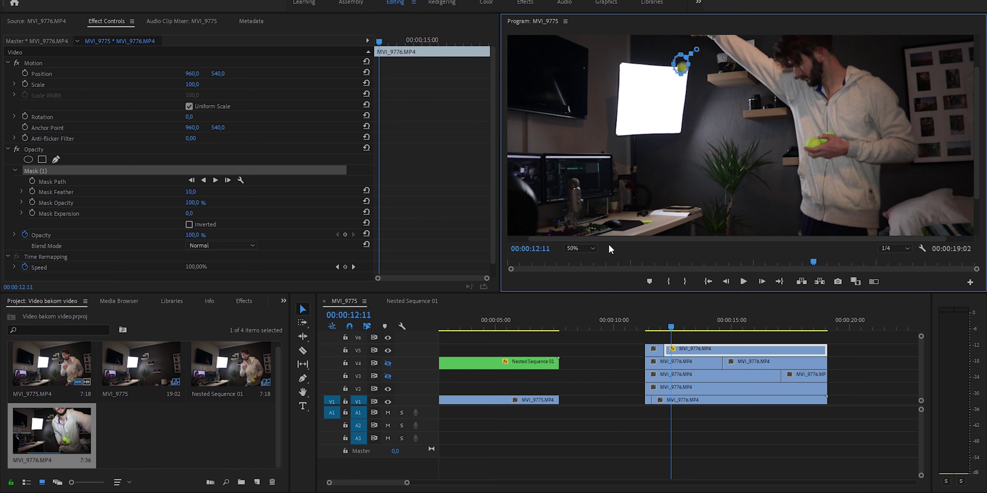
click(580, 248)
click(576, 320)
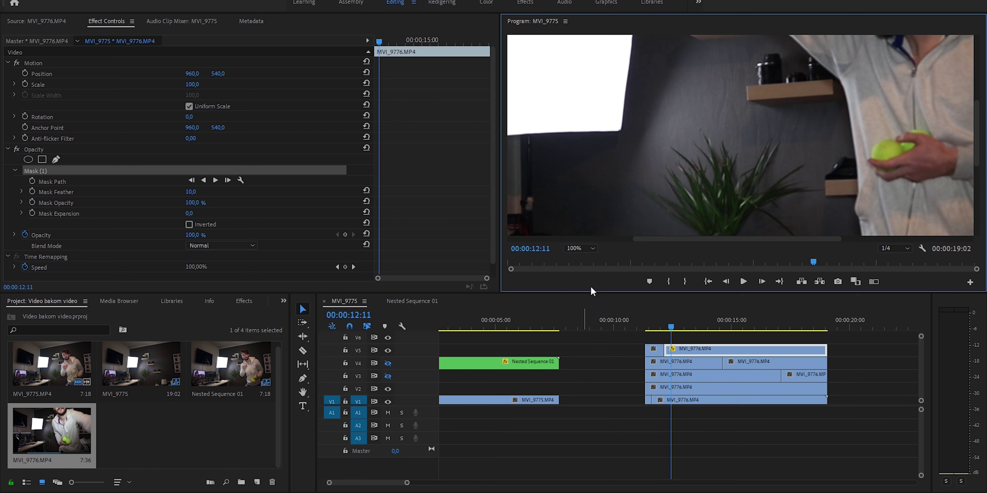
key(Right)
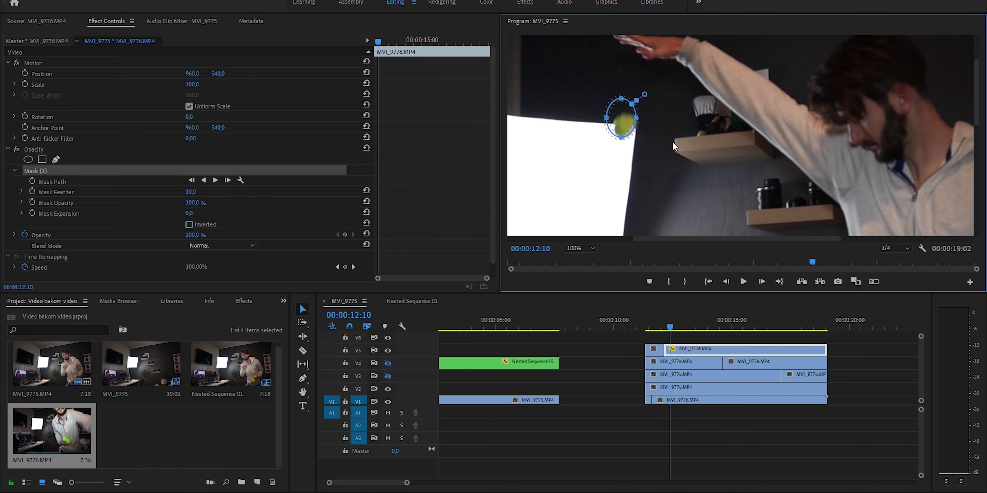
drag(621, 116, 626, 125)
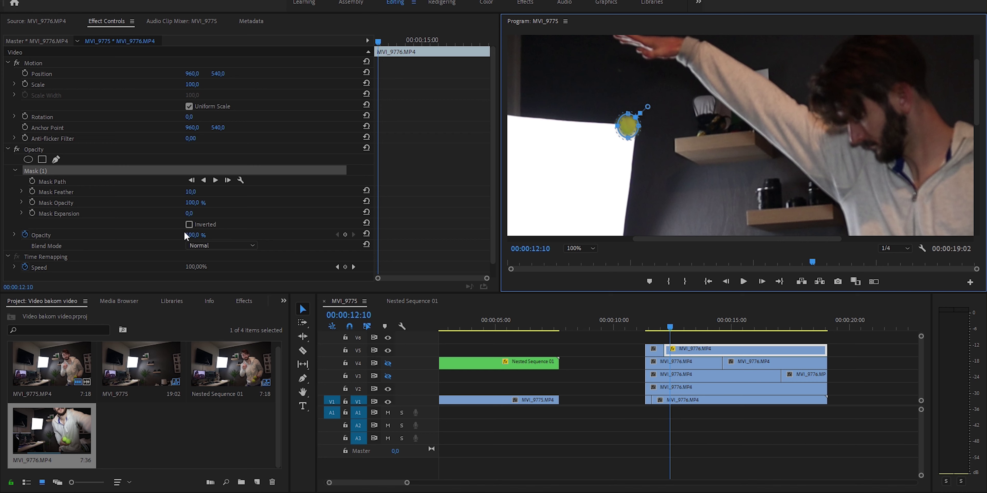
Try a feather of 20 on the first ball's mask.
click(192, 192)
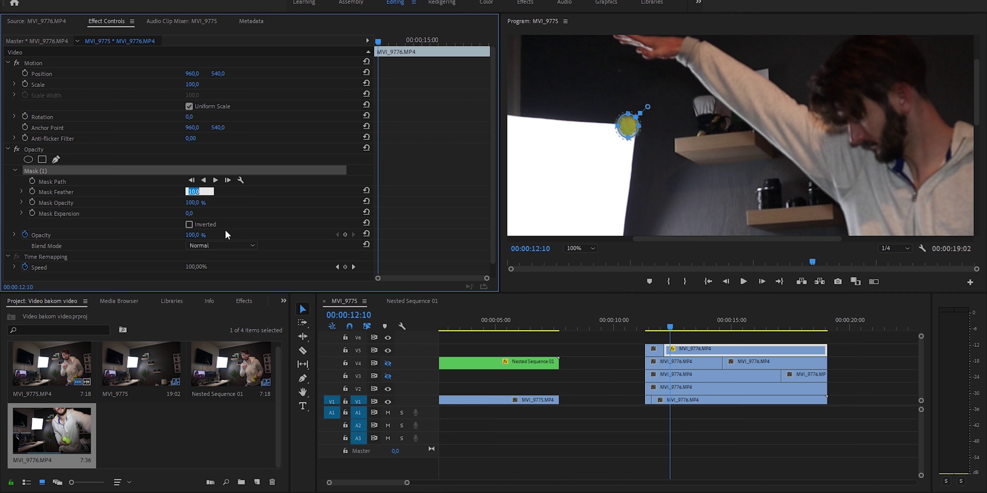
text(20)
key(Return)
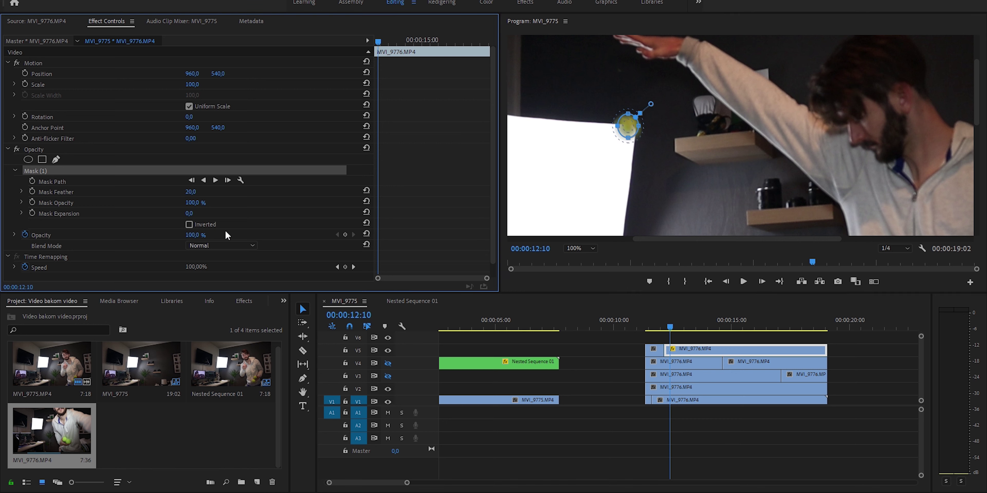
Set the feather of the first ball's mask to 5 and deselect the clip.
click(192, 191)
text(5)
key(Return)
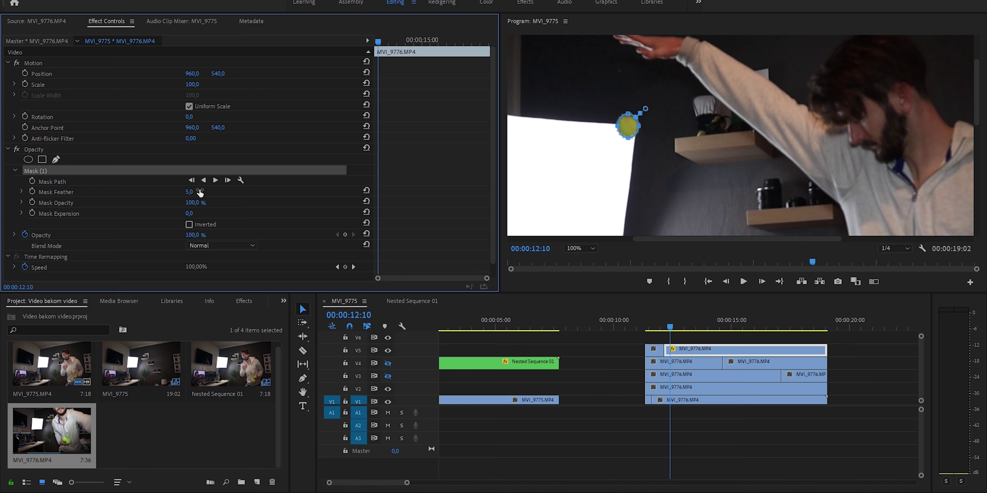
click(778, 467)
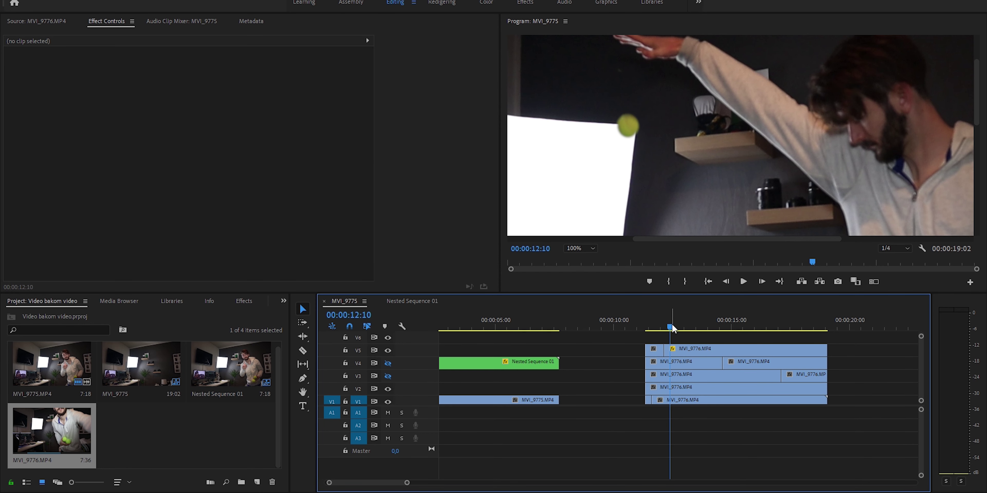
Show track V4 and draw a closed freeform opacity mask around the second ball on the V4 held frame at 00:00:14:20.
click(388, 363)
drag(676, 326, 727, 352)
click(732, 362)
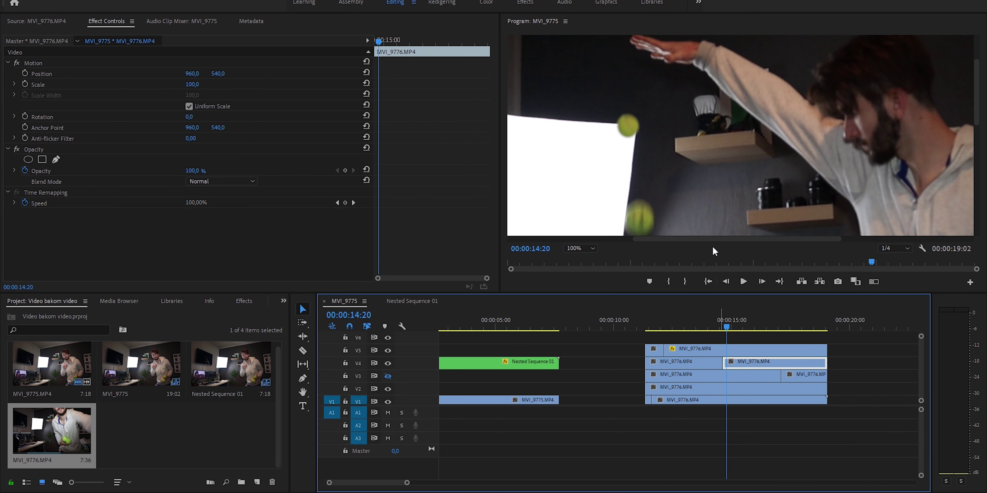
drag(978, 125, 978, 147)
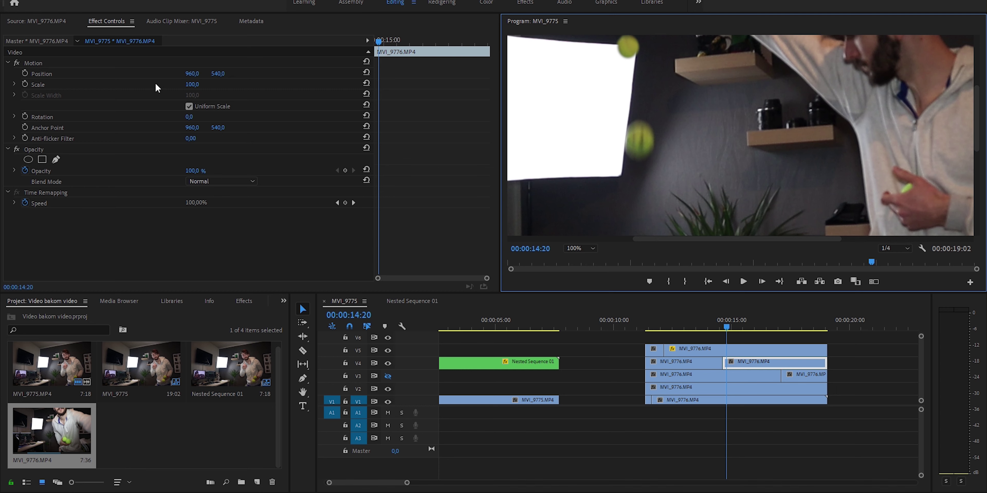
click(55, 158)
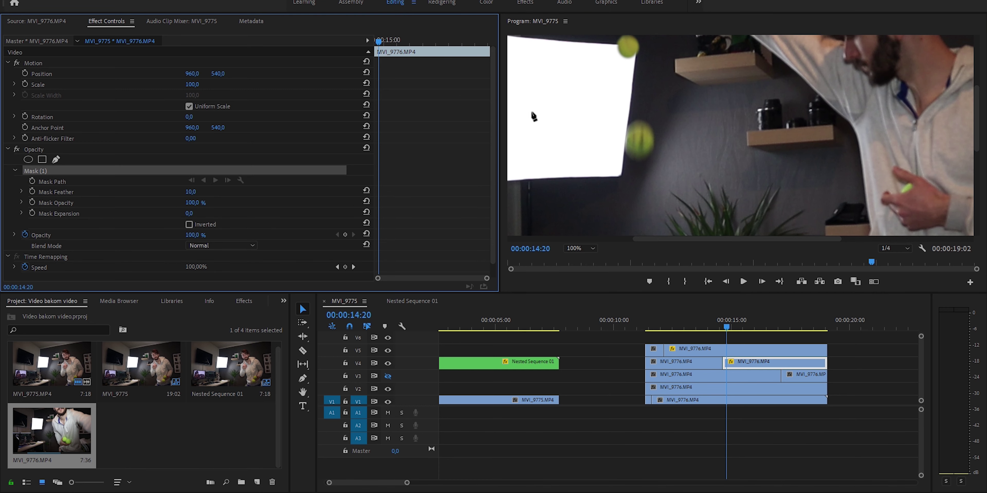
click(626, 136)
click(627, 153)
click(648, 162)
click(669, 137)
click(658, 111)
click(632, 95)
click(608, 114)
click(596, 144)
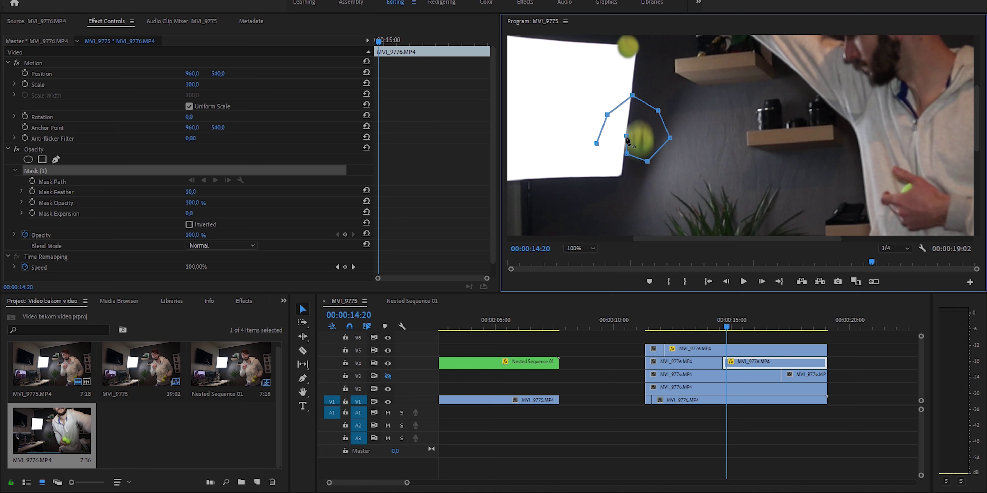
click(626, 136)
Fit the freeform mask on the V4 held frame tightly around the second ball.
drag(648, 162, 646, 128)
drag(632, 95, 636, 115)
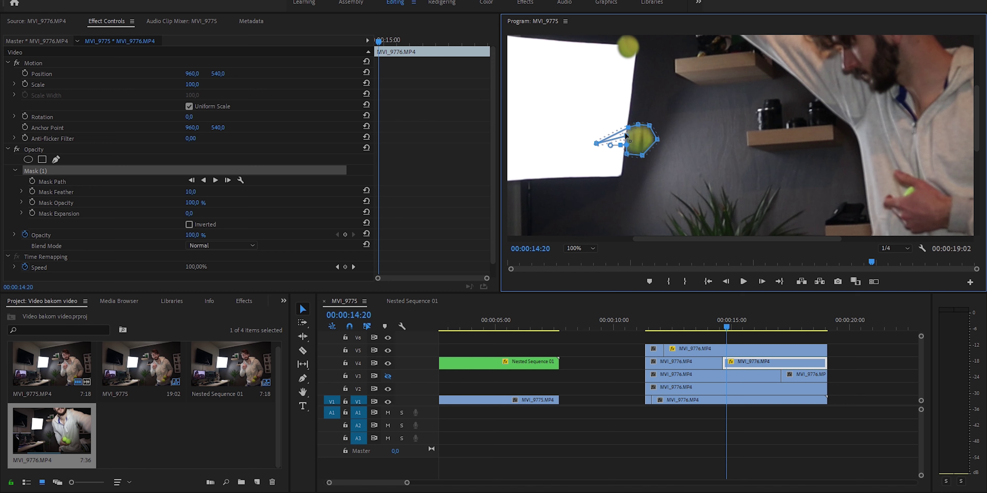
drag(625, 133, 639, 157)
drag(642, 157, 624, 134)
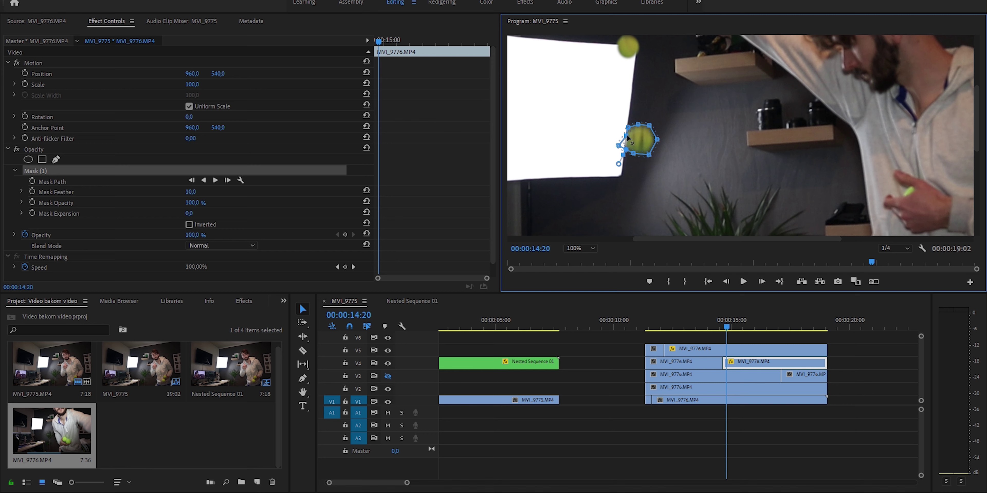
drag(620, 145, 626, 142)
click(654, 140)
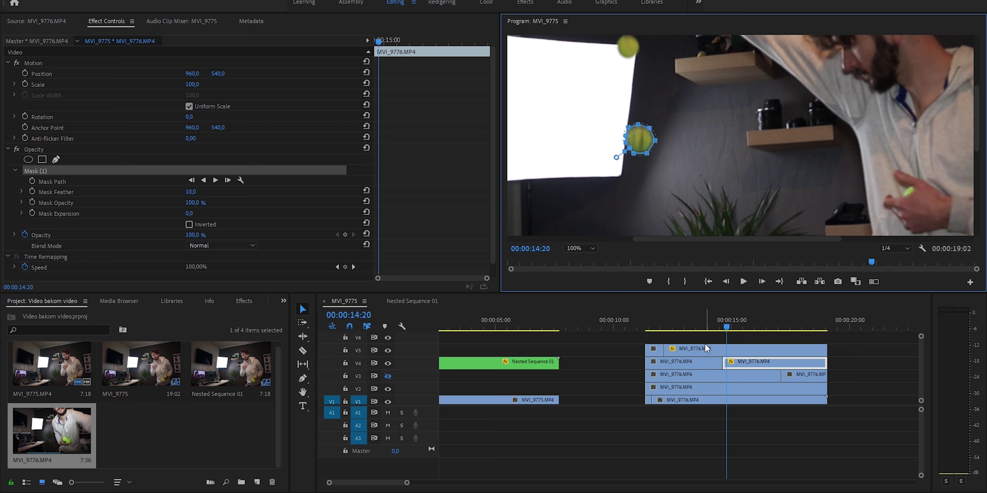
Show track V3 and select its held frame clip at 00:00:17:11.
key(space)
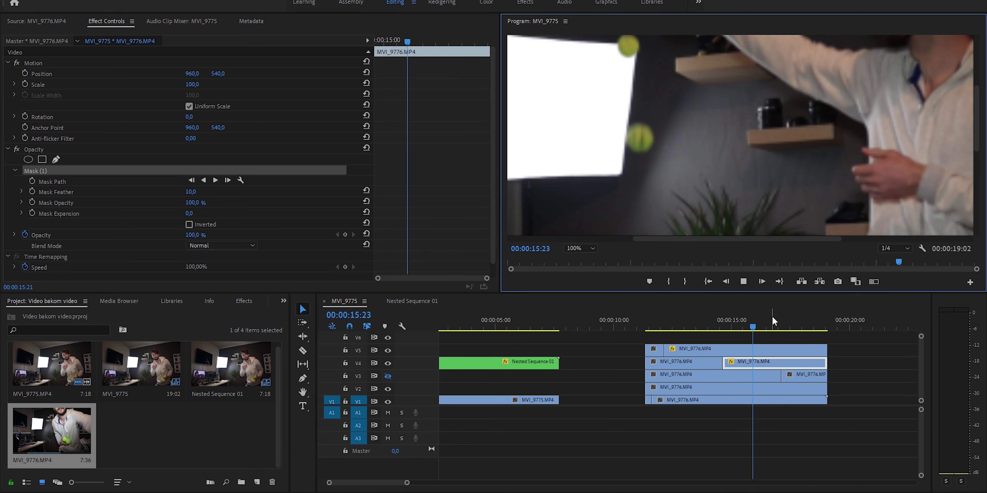
click(793, 329)
drag(794, 335, 790, 331)
click(804, 377)
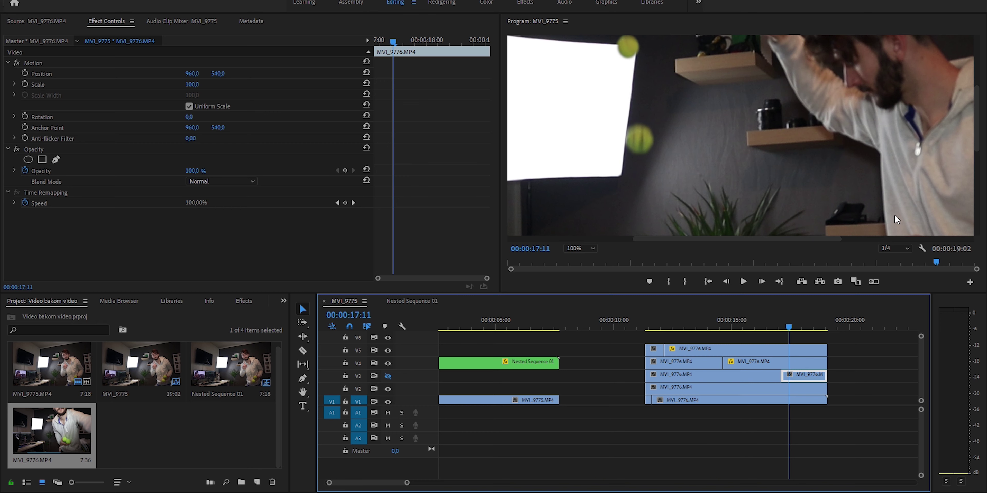
click(388, 376)
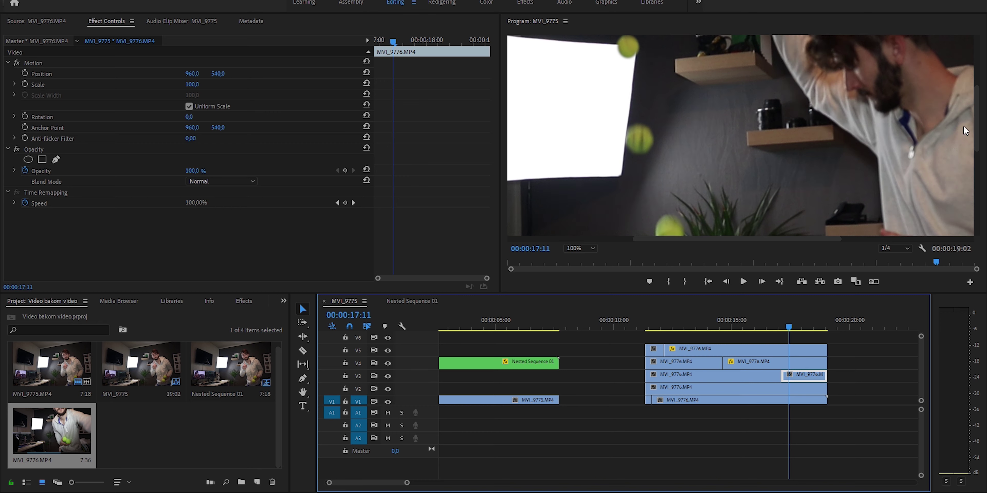
Add an elliptical opacity mask to the V3 held frame, shrink it to ball size and place it beside the light panel.
scroll(972, 146, down, 4)
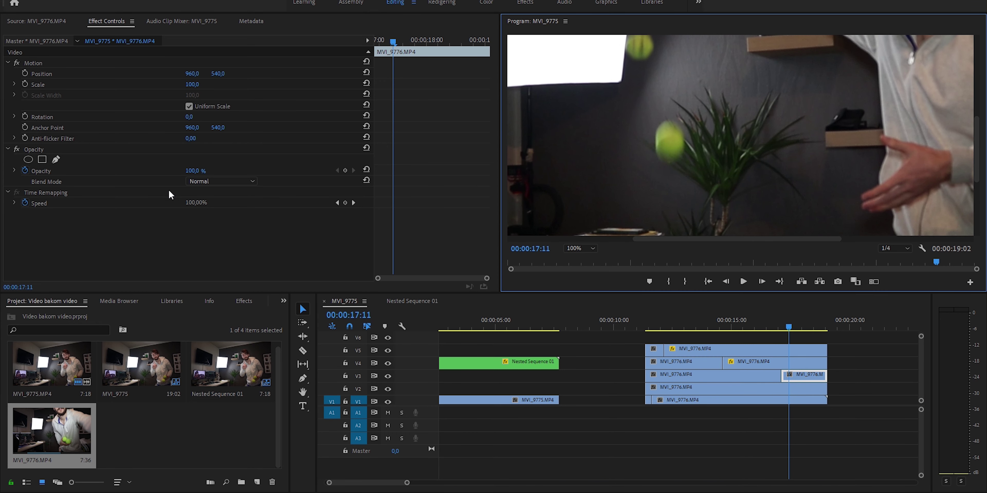
click(29, 160)
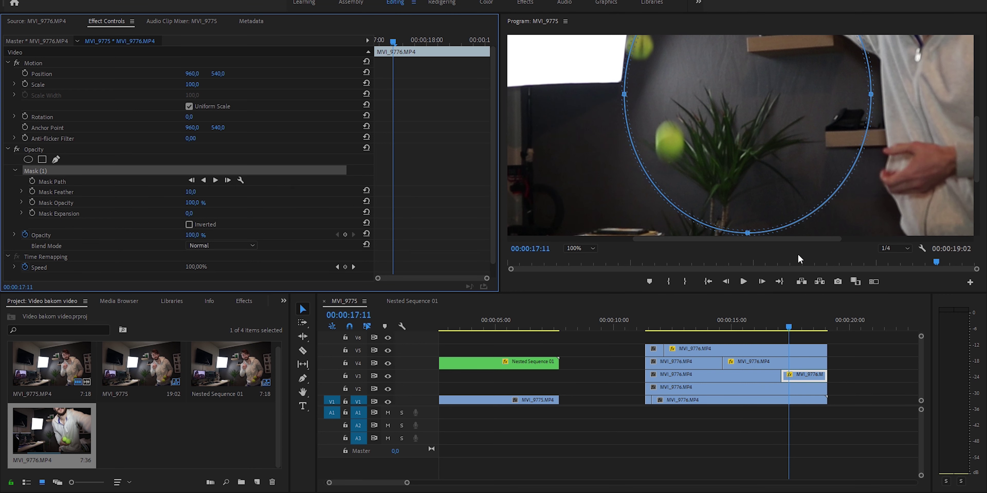
drag(748, 234, 747, 128)
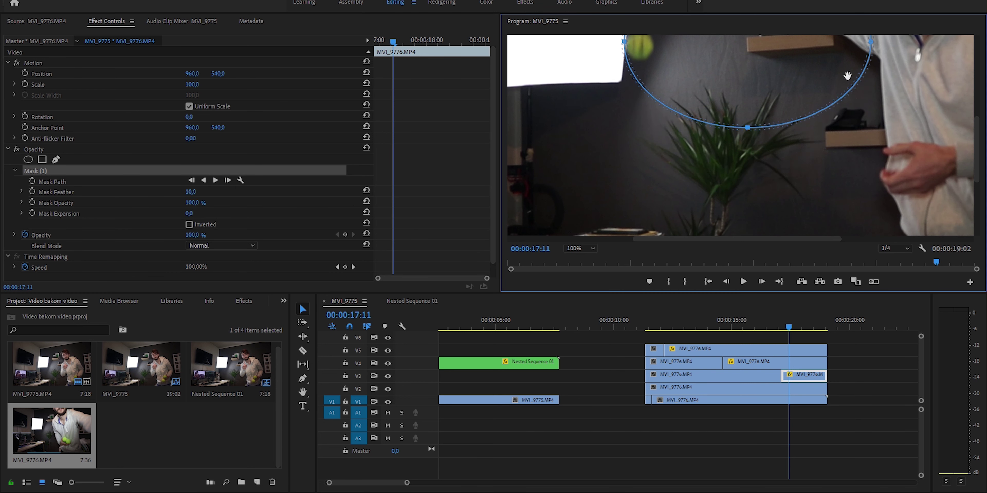
drag(874, 41, 665, 41)
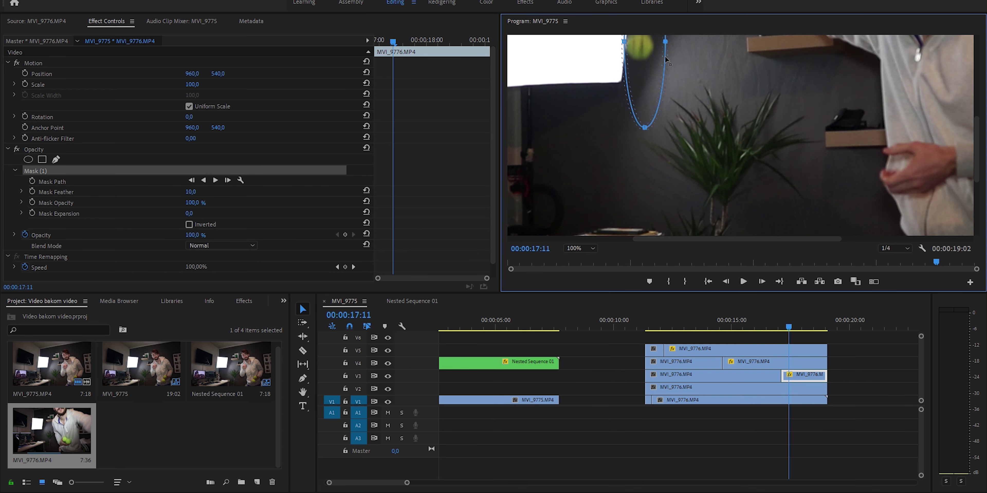
drag(667, 96, 689, 178)
drag(669, 38, 671, 193)
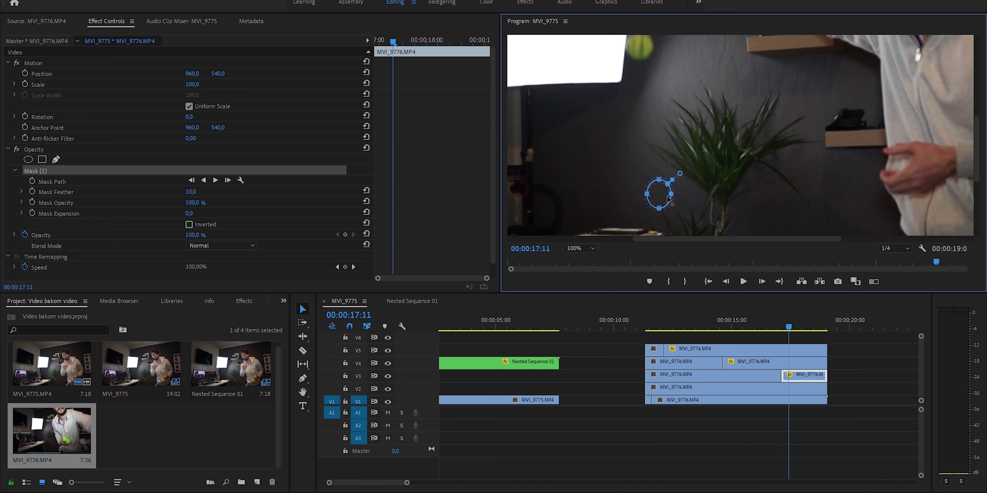
drag(658, 194, 638, 46)
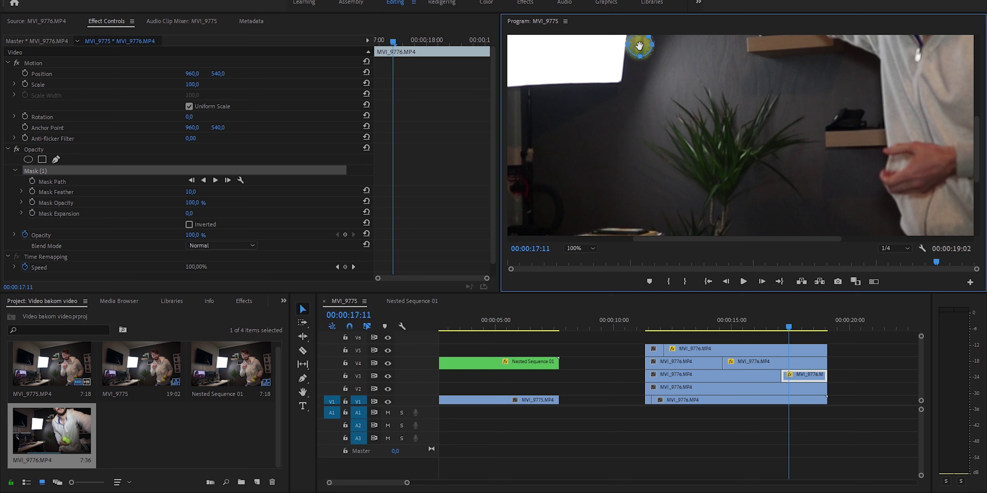
scroll(968, 164, up, 2)
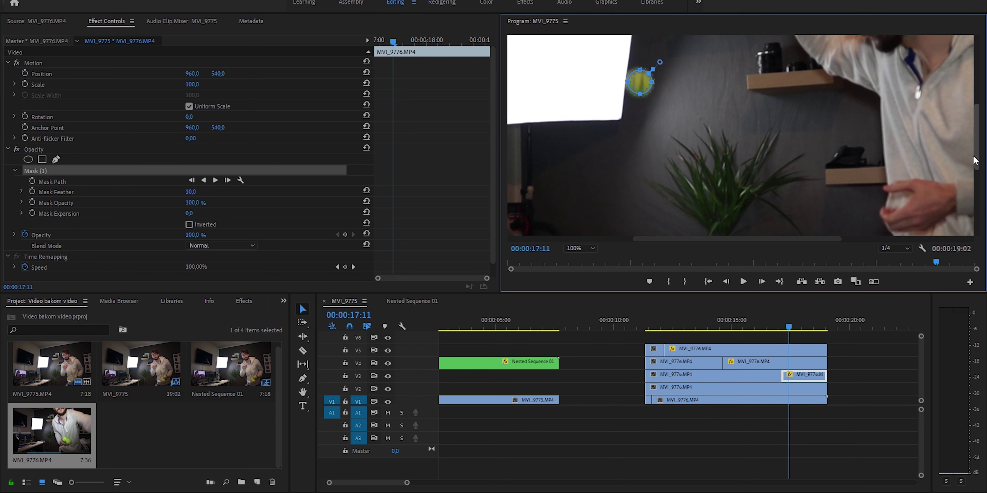
Fit the whole frame in the preview and play back the floating-balls section from about 00:00:11:20.
click(656, 327)
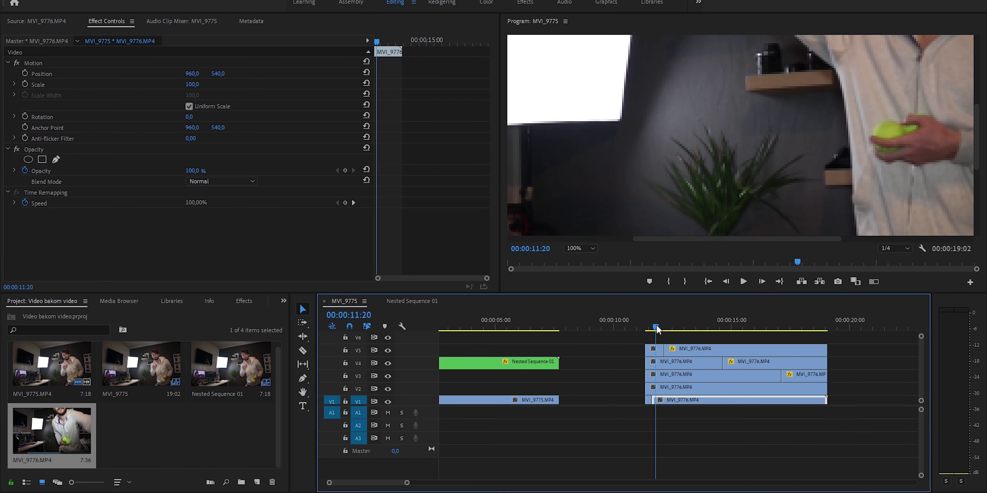
click(578, 248)
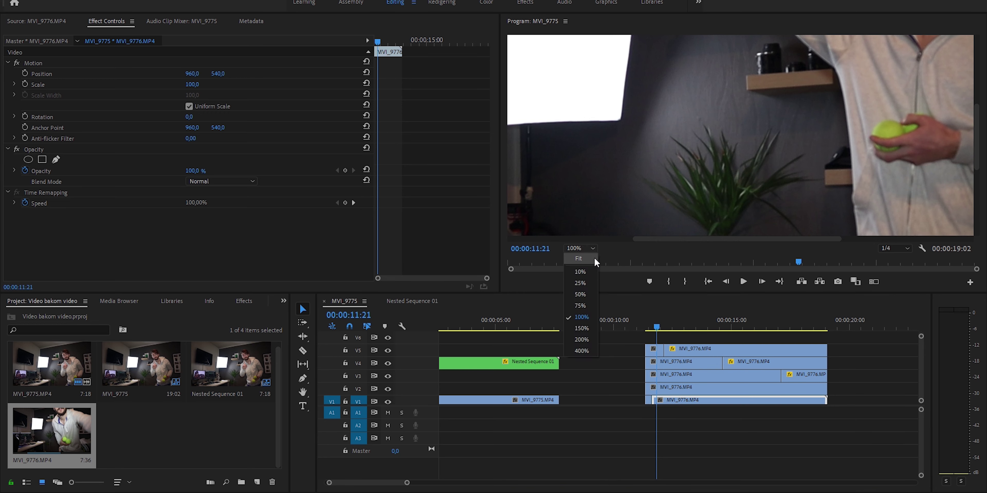
click(579, 258)
key(space)
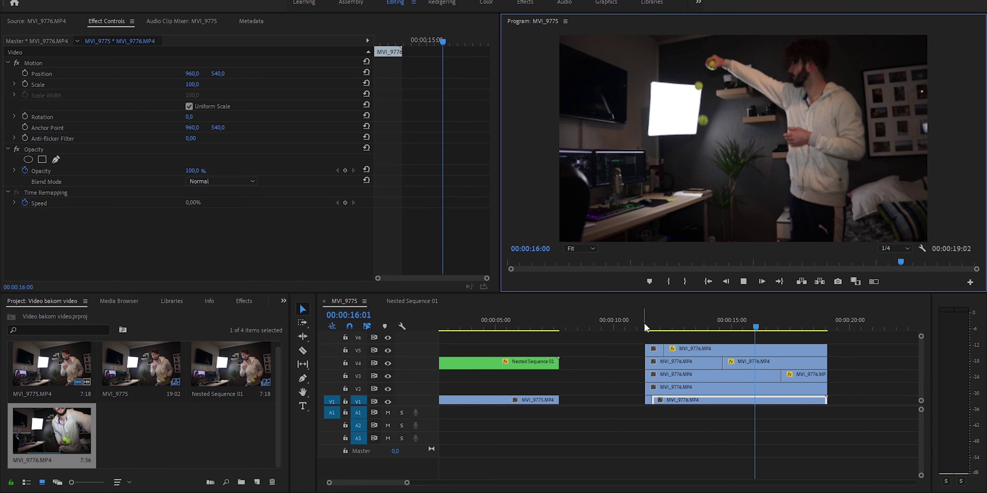
key(space)
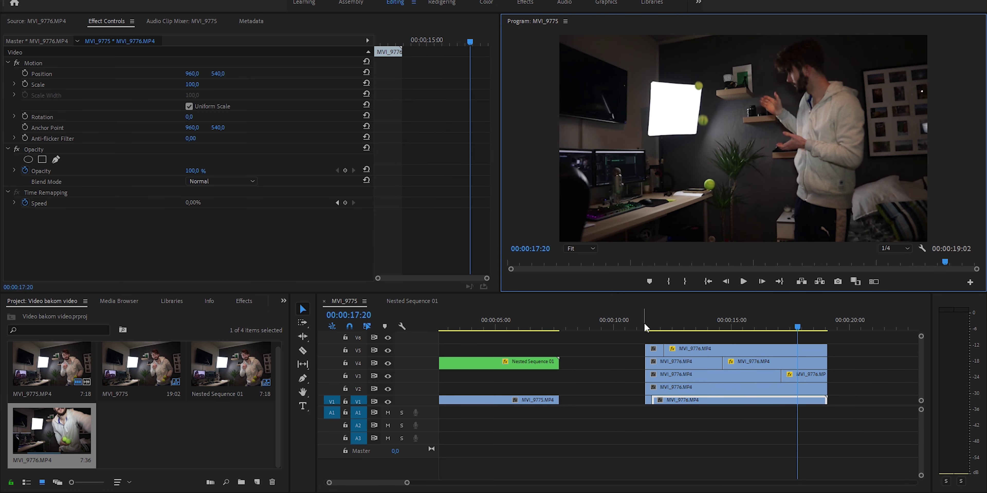
drag(781, 325, 732, 343)
key(space)
Step frame by frame around 00:00:17:00 to examine the third ball's position as it drops.
click(802, 377)
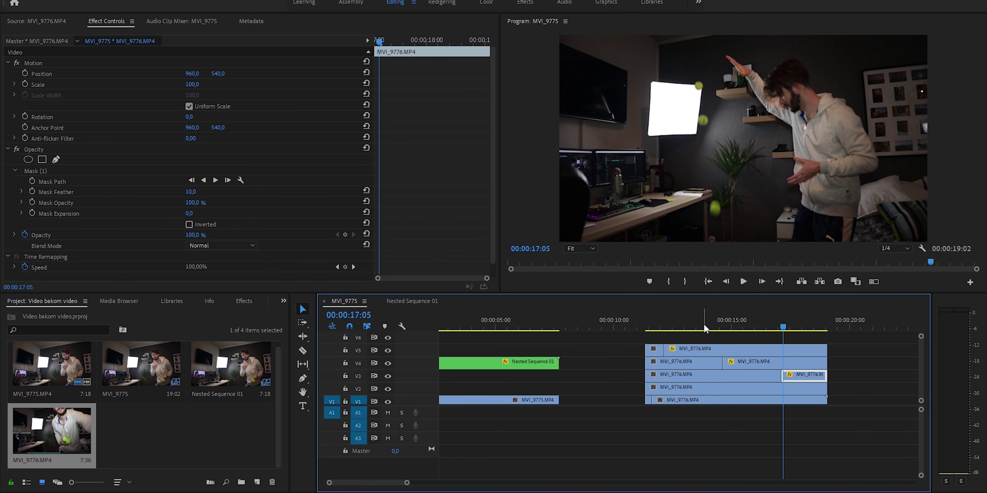
key(Right)
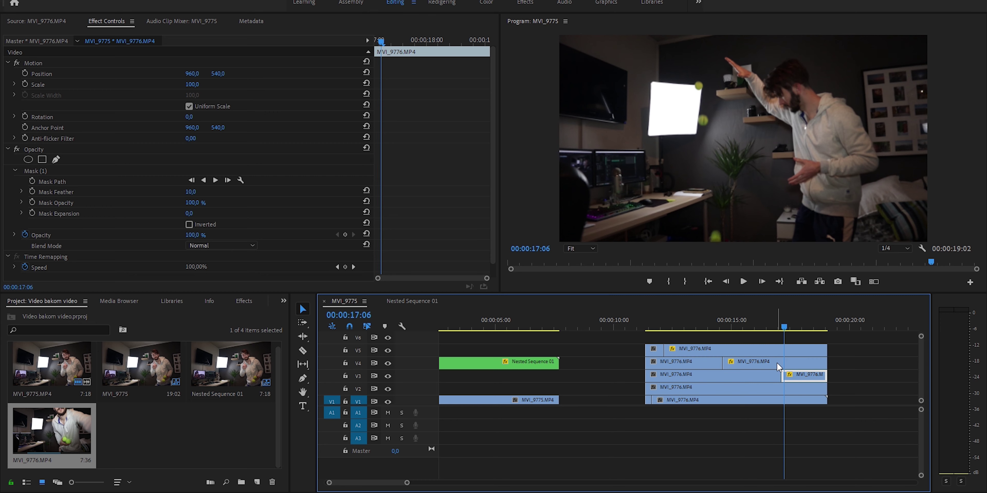
key(Left)
key(Left)
key(Left)
key(Left)
key(Left)
key(Left)
key(Left)
key(Left)
key(Right)
key(Right)
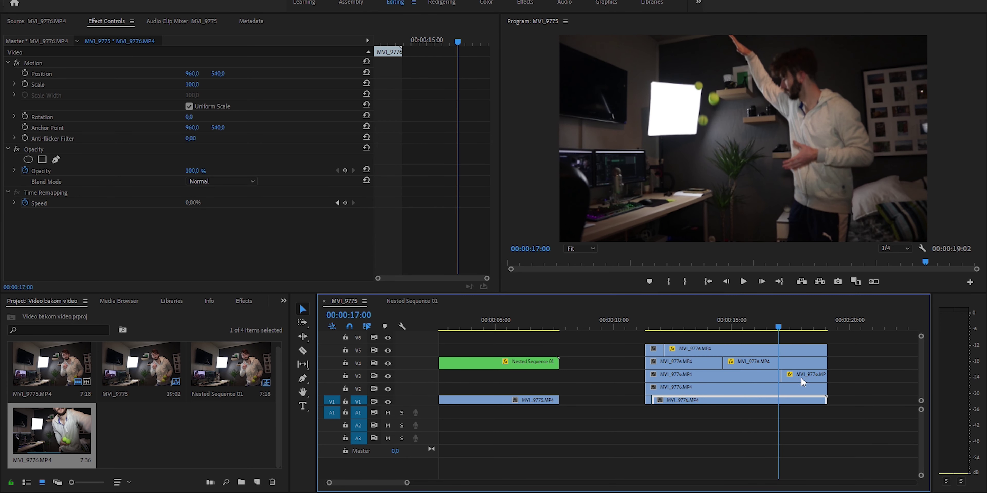
Delete the held frame clip on V3 and extend the preceding V3 clip to the end of the stack.
click(792, 377)
key(Delete)
drag(783, 377, 826, 377)
Add a frame hold to the V3 clip at 00:00:17:01, where the third ball is next to the second.
click(764, 329)
drag(765, 331, 781, 342)
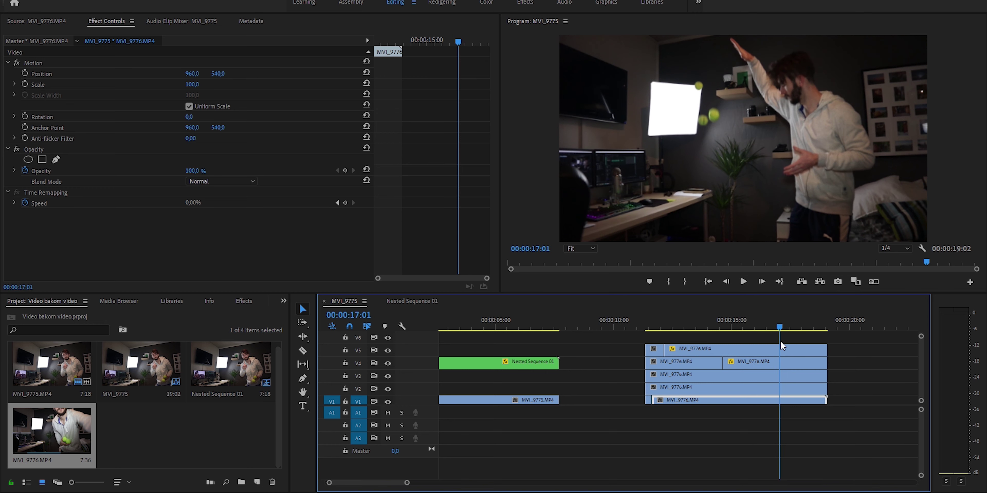
key(Left)
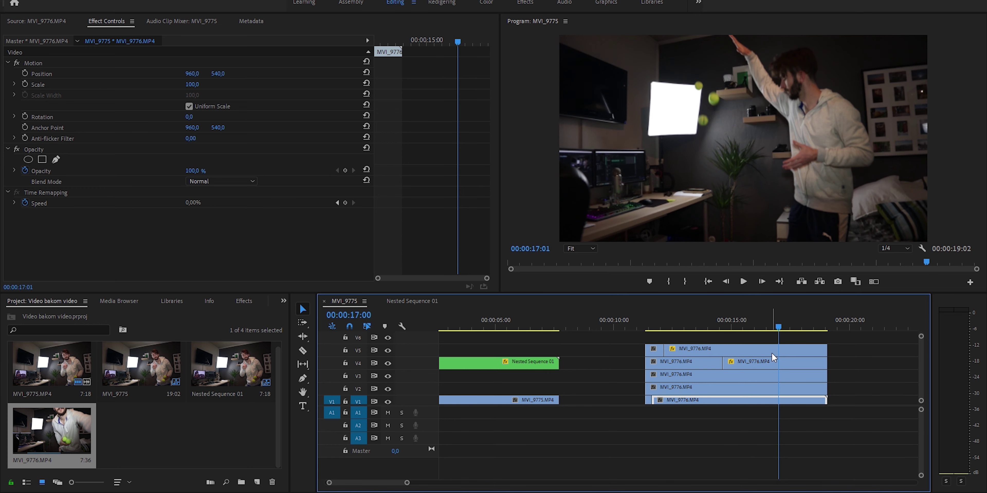
key(Right)
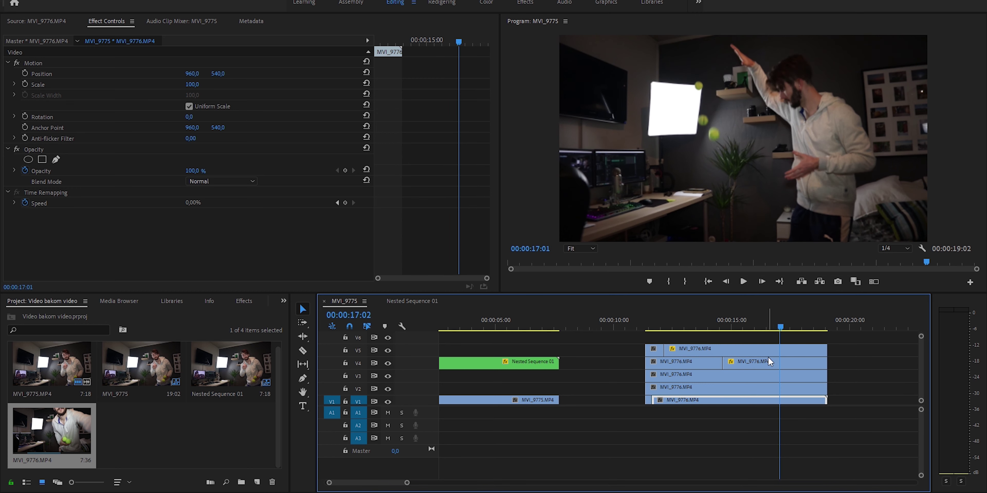
click(790, 376)
right_click(790, 376)
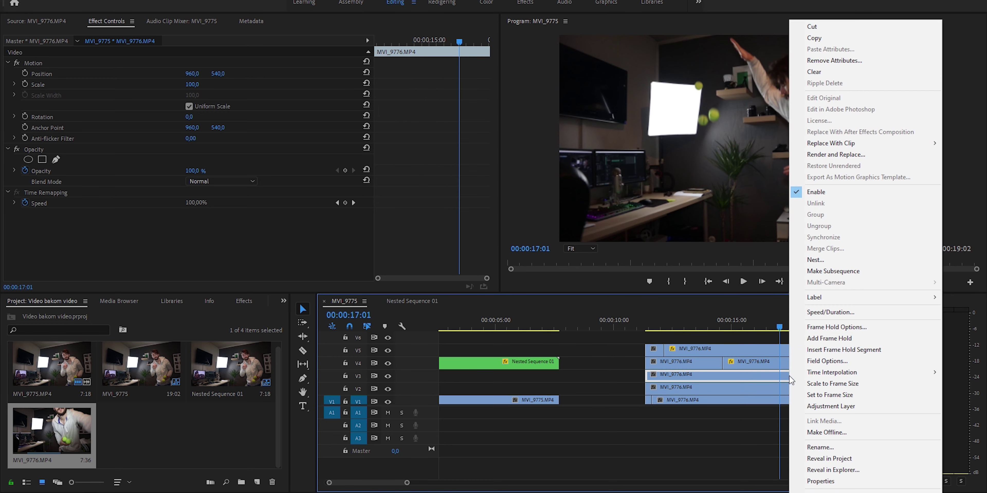
click(828, 335)
Add an elliptical opacity mask to the new V3 held frame and fit it around the third ball at 100% preview zoom.
click(807, 380)
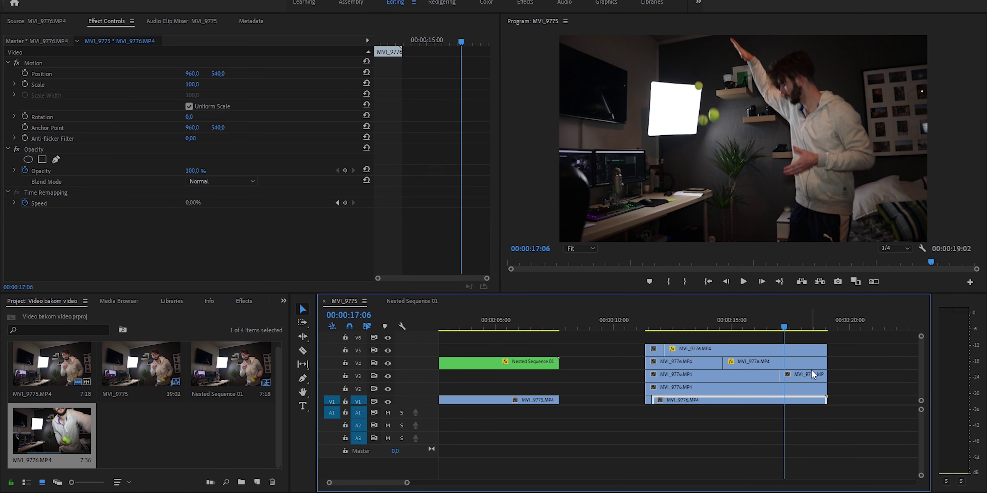
click(28, 160)
drag(745, 192, 722, 97)
click(584, 249)
click(582, 317)
drag(646, 46, 668, 85)
drag(668, 47, 669, 73)
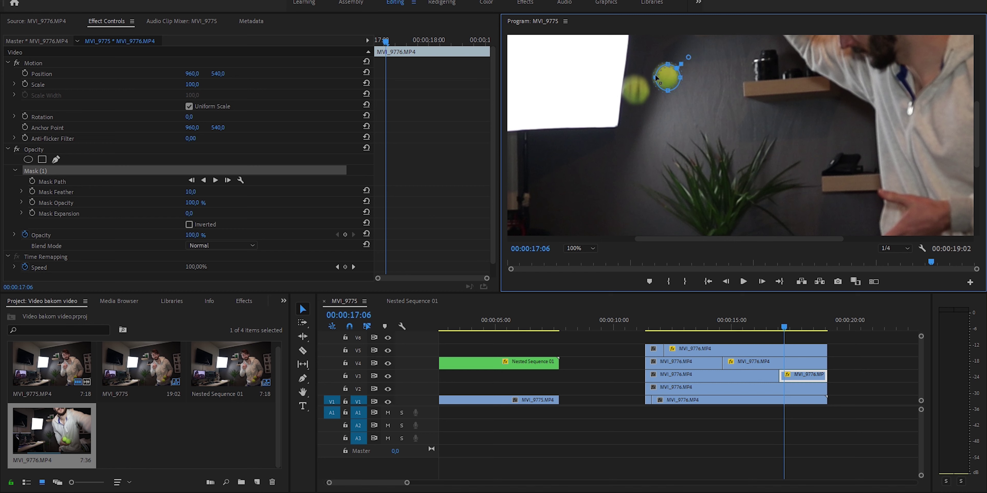
drag(665, 76, 662, 74)
Fit the whole frame in the preview, then play and scrub the sequence to check the three masked balls.
click(577, 249)
click(583, 261)
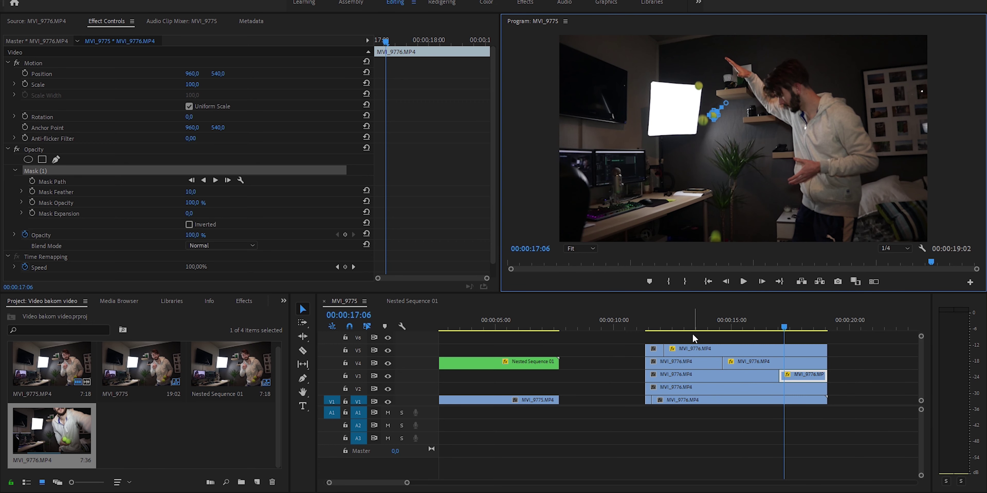
click(668, 329)
key(space)
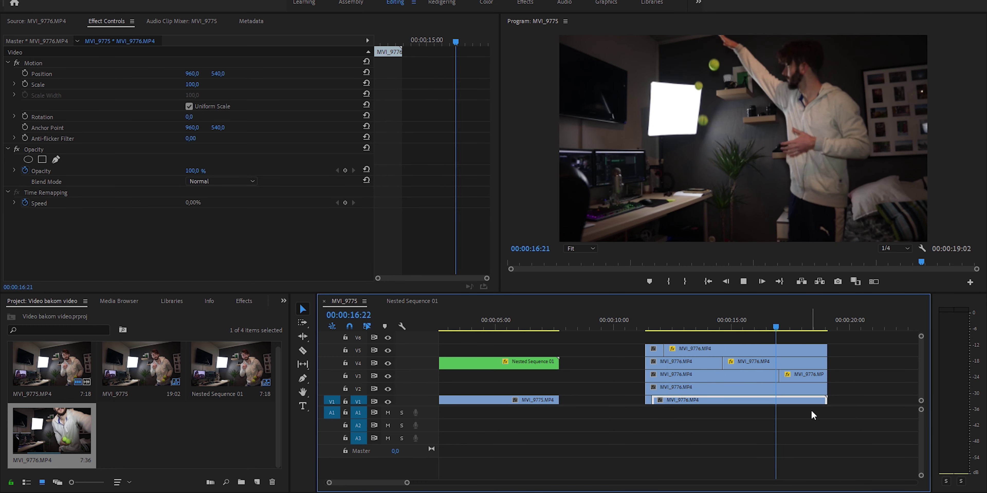
key(space)
key(j)
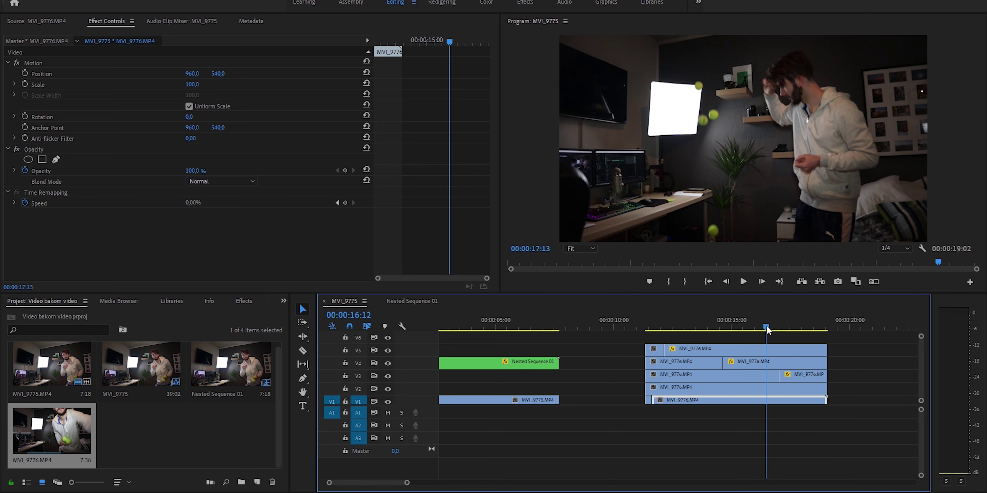
key(l)
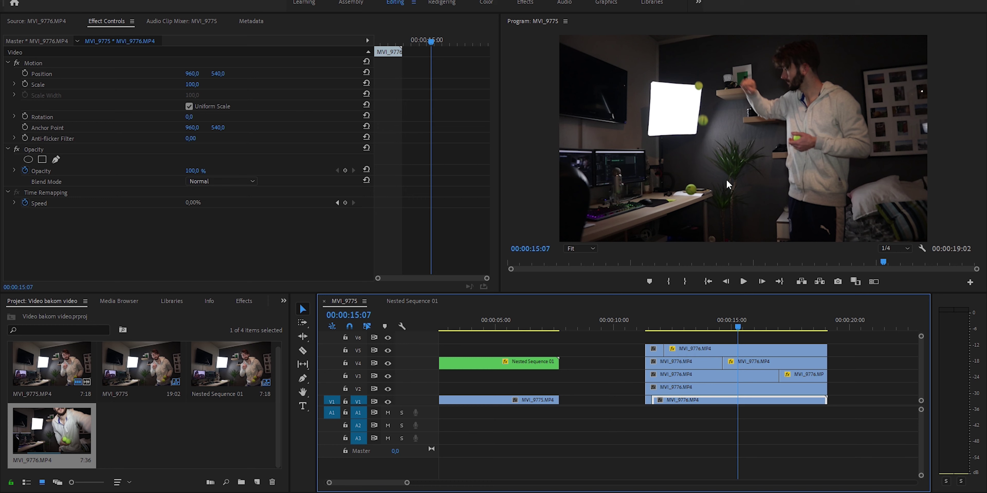
drag(695, 320, 741, 379)
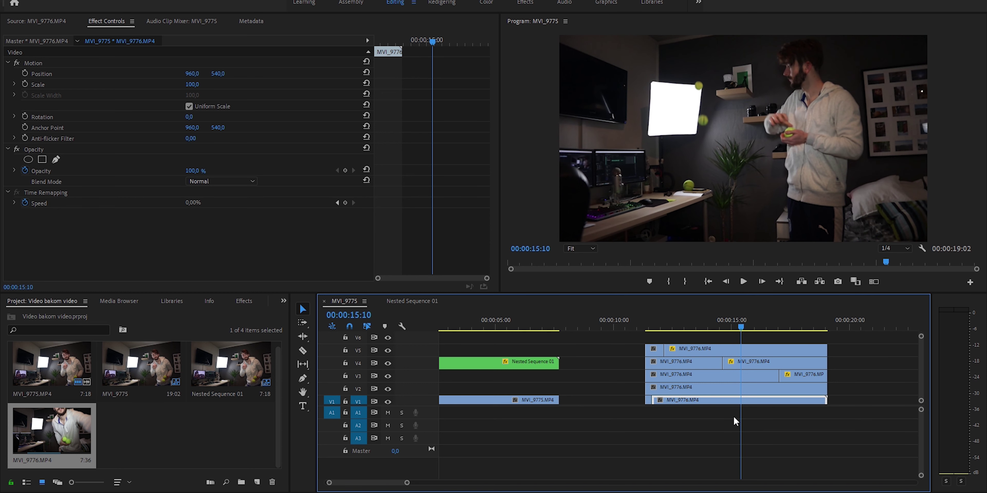
Temporarily hide tracks V1 to V4 at 00:00:14:09 to inspect the first masked ball on its own.
click(701, 388)
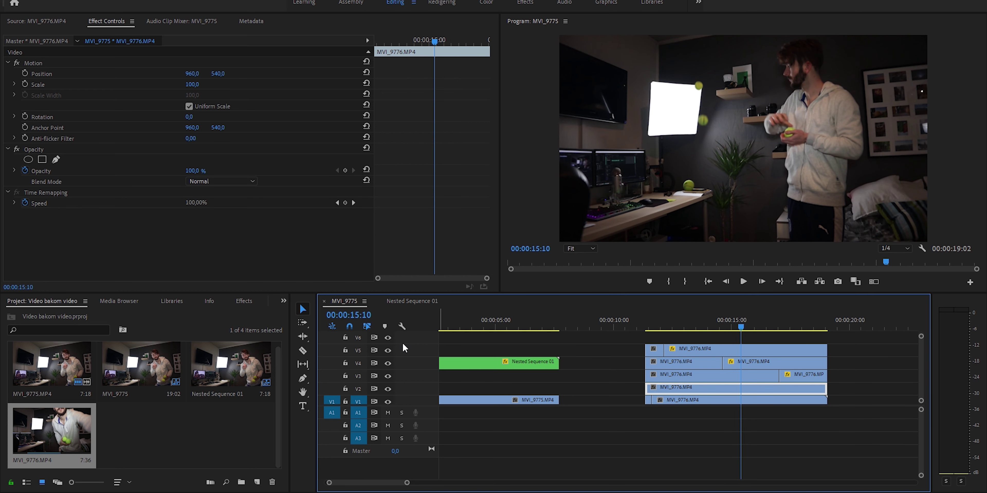
drag(685, 327, 718, 366)
drag(388, 363, 388, 402)
mouse_move(716, 337)
mouse_down()
mouse_move(725, 344)
mouse_move(716, 344)
mouse_up()
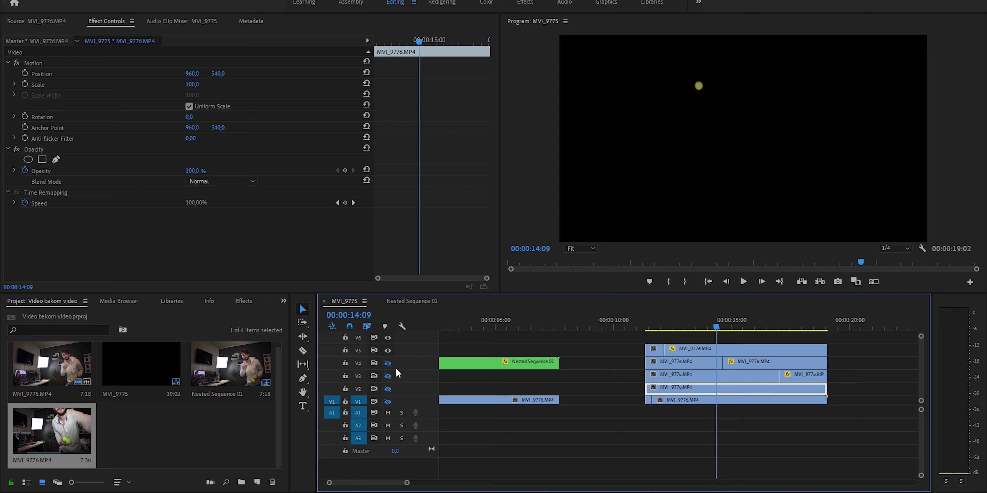
drag(390, 367, 385, 402)
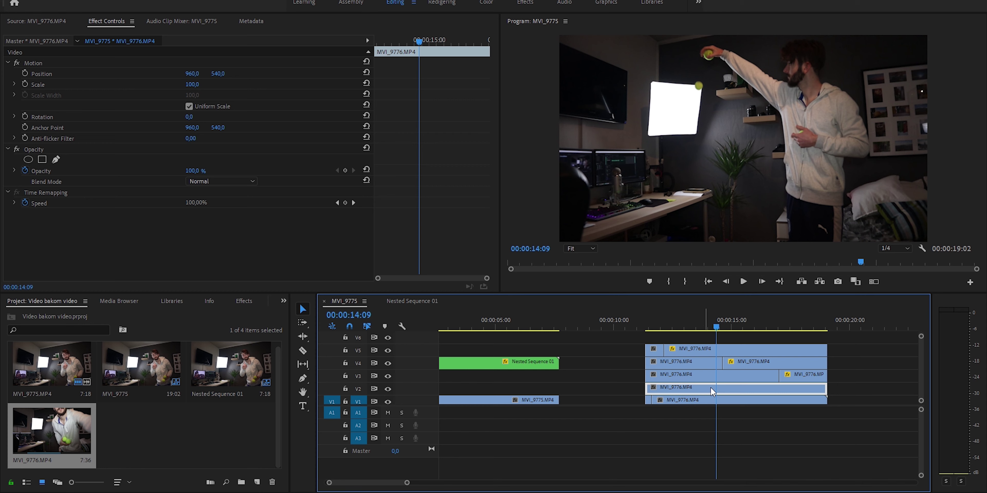
Draw a closed free-form opacity mask on the V2 clip around the desk, monitors and plant, following the floor area beside the person.
click(56, 159)
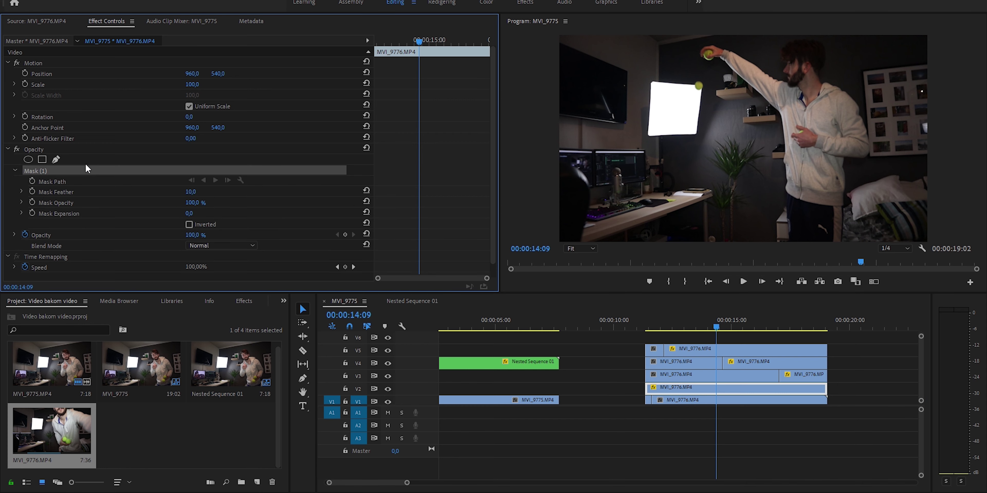
click(771, 236)
click(774, 198)
click(759, 153)
click(718, 158)
click(664, 161)
click(600, 140)
click(568, 153)
click(564, 225)
click(771, 236)
drag(771, 238, 770, 240)
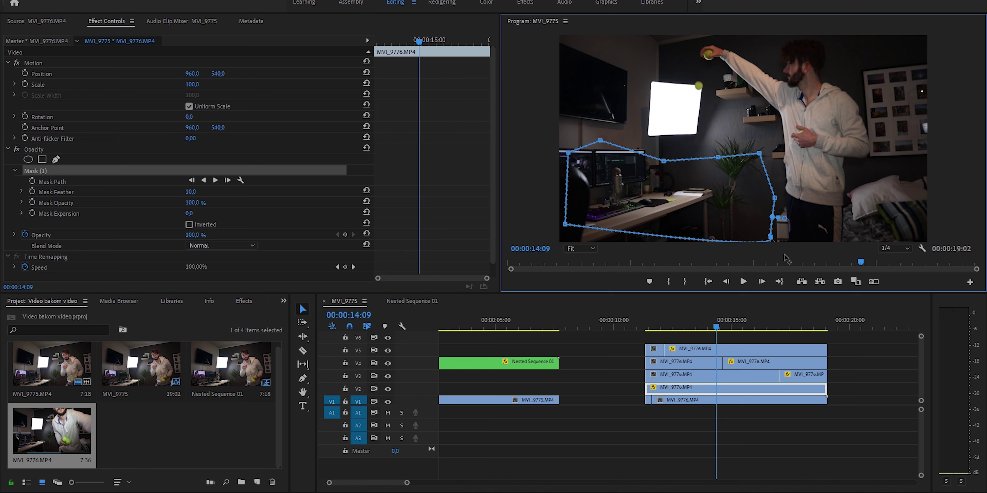
Extend the outer corner points of the V2 mask beyond the edges of the frame.
drag(568, 229, 537, 268)
drag(773, 233, 778, 265)
drag(566, 158, 533, 124)
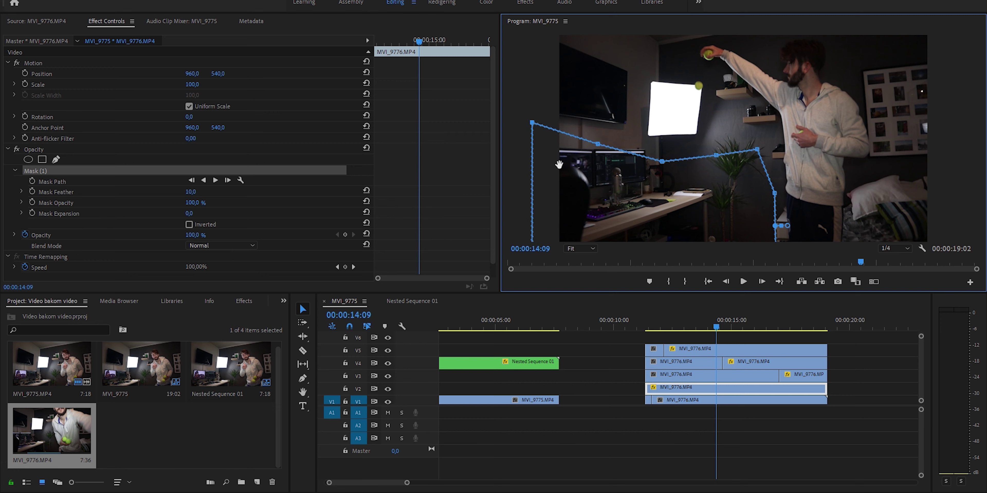
Raise the mask edge above the plant to just beneath the first ball at 00:00:12:04, using 50% preview zoom.
click(773, 326)
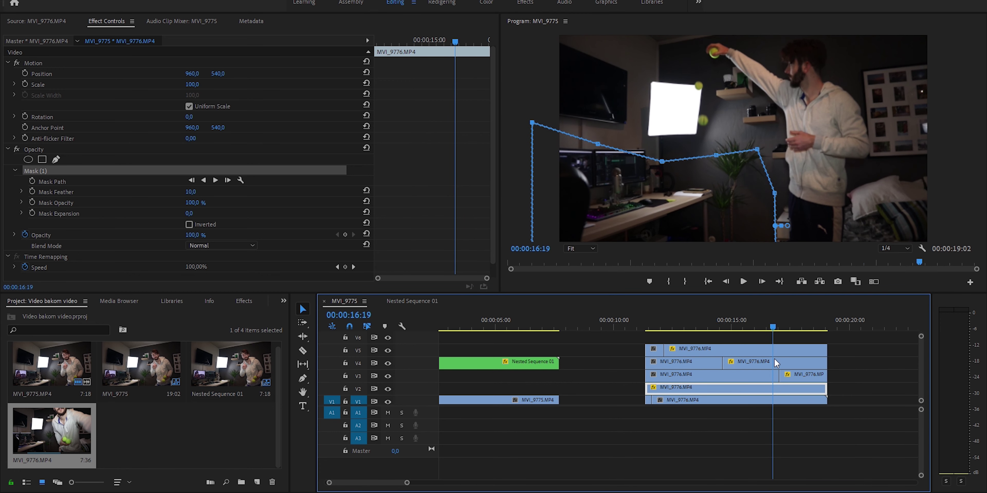
click(590, 249)
click(587, 297)
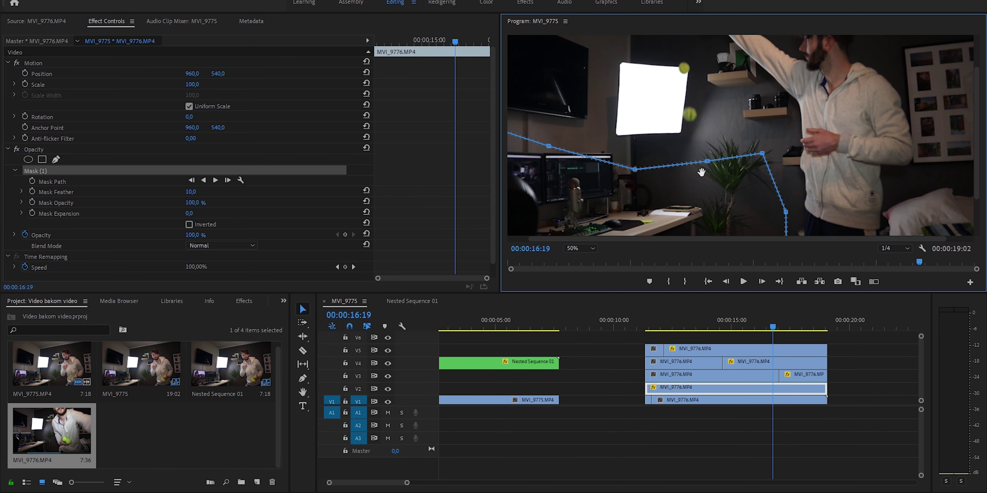
scroll(919, 184, up, 2)
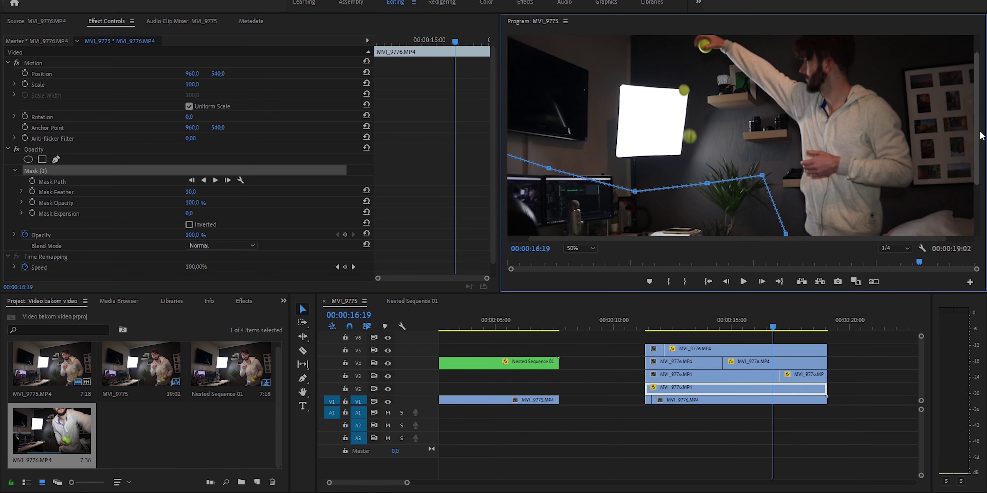
click(667, 330)
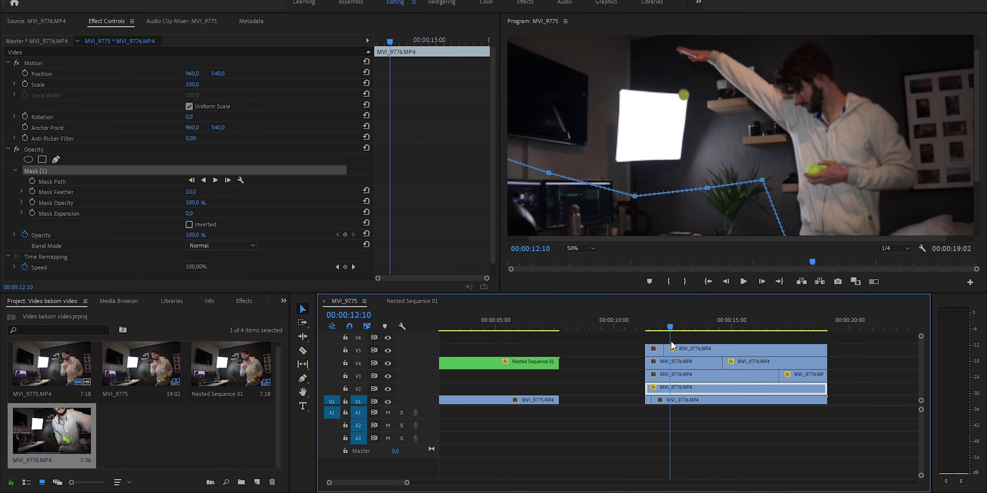
key(Right)
key(Right)
key(Right)
key(Left)
key(Left)
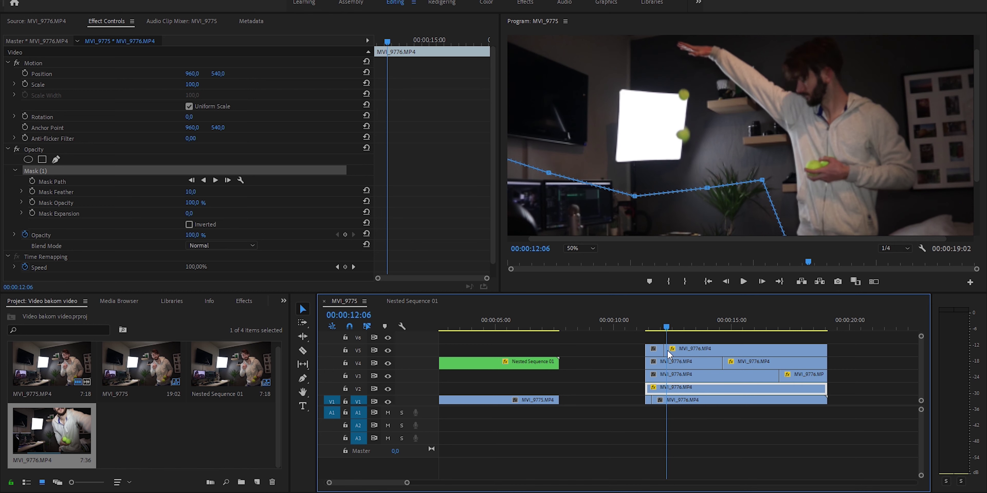
key(Left)
key(Left)
key(Left)
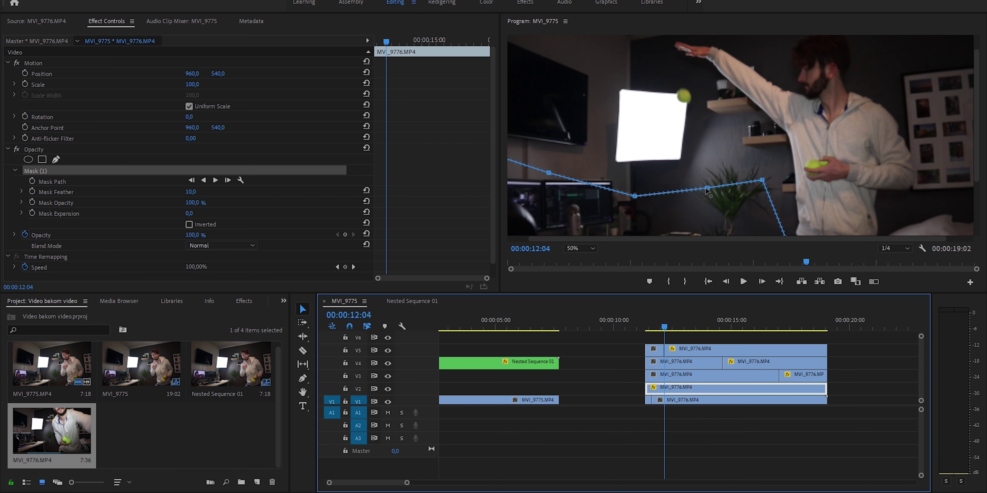
drag(706, 189, 691, 106)
Refine the mask points around the underside of the first ball at 100% preview zoom.
click(580, 248)
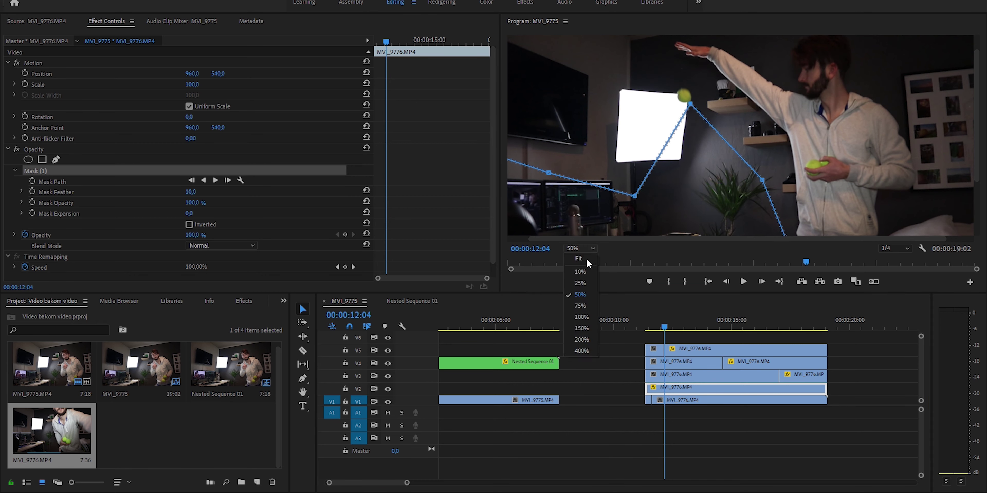
click(580, 316)
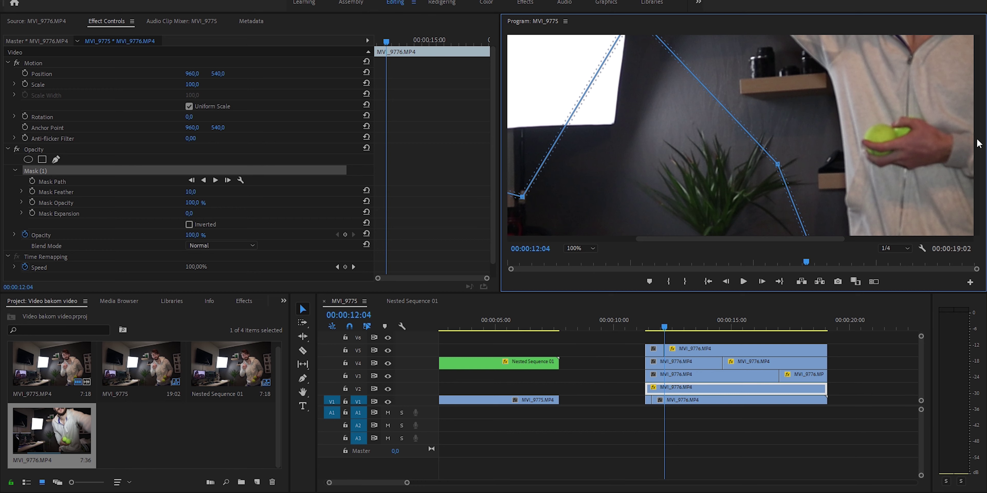
scroll(841, 130, up, 3)
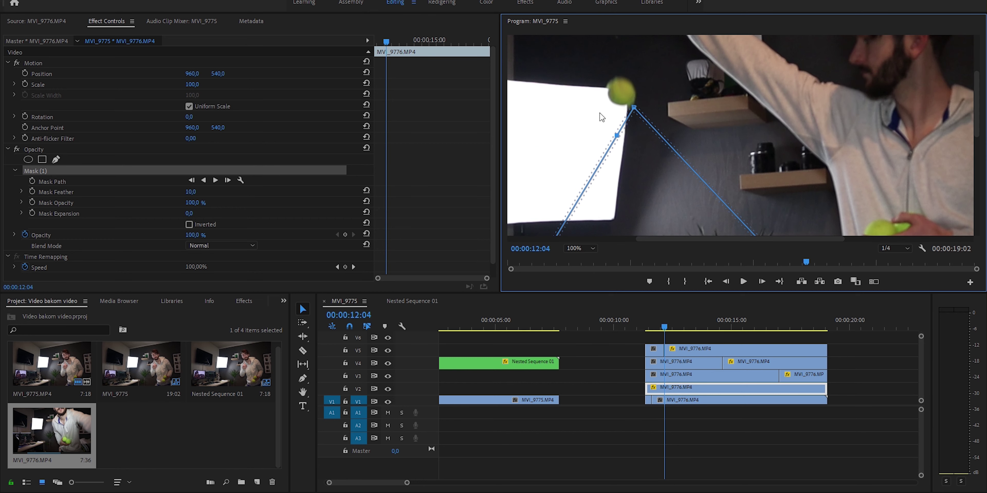
drag(617, 136, 628, 105)
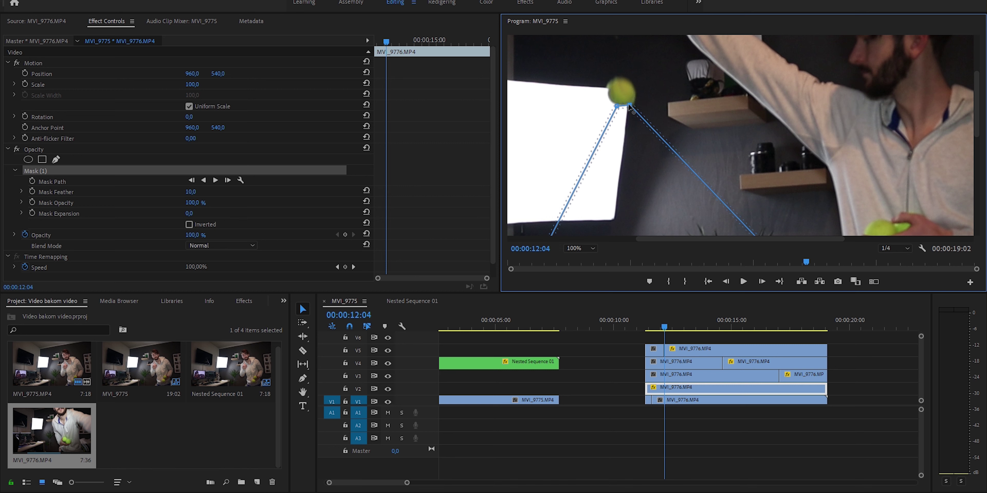
drag(600, 127, 611, 105)
click(602, 105)
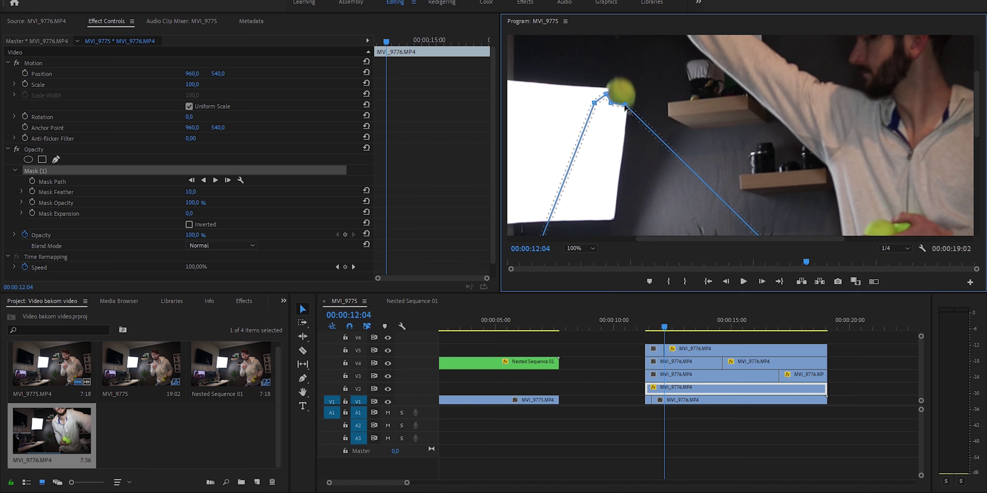
drag(595, 103, 609, 78)
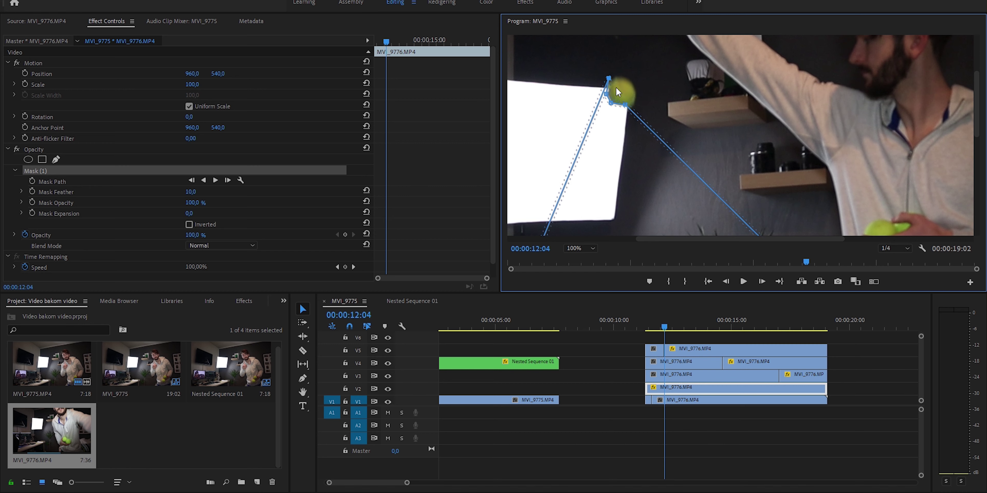
drag(633, 115, 634, 104)
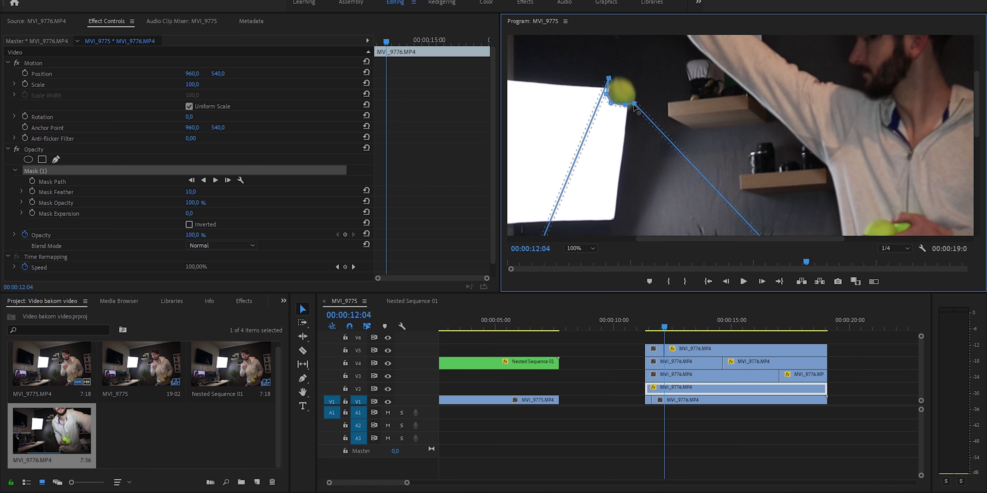
Play back the mask edit, extend the V2 mask path around the second ball at 00:00:15:01, and save the project.
drag(674, 321, 654, 331)
key(space)
key(space)
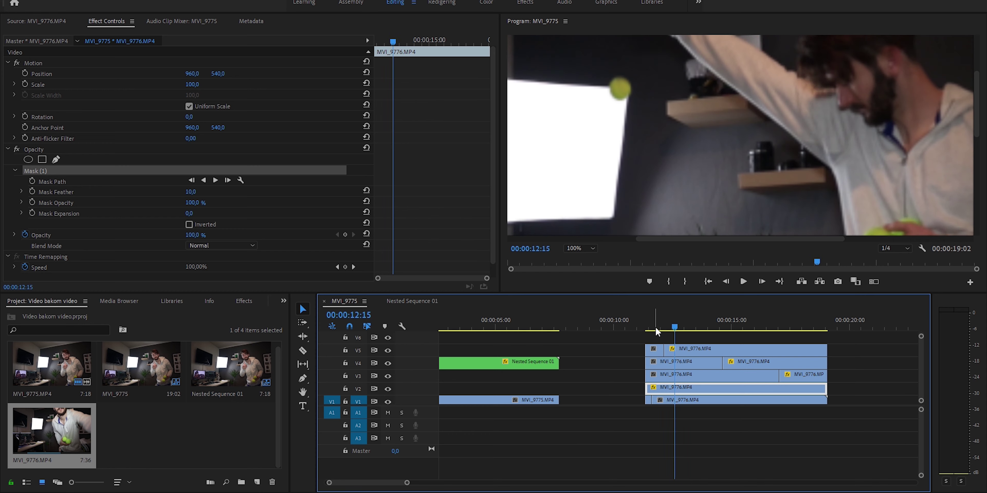
drag(660, 329, 667, 330)
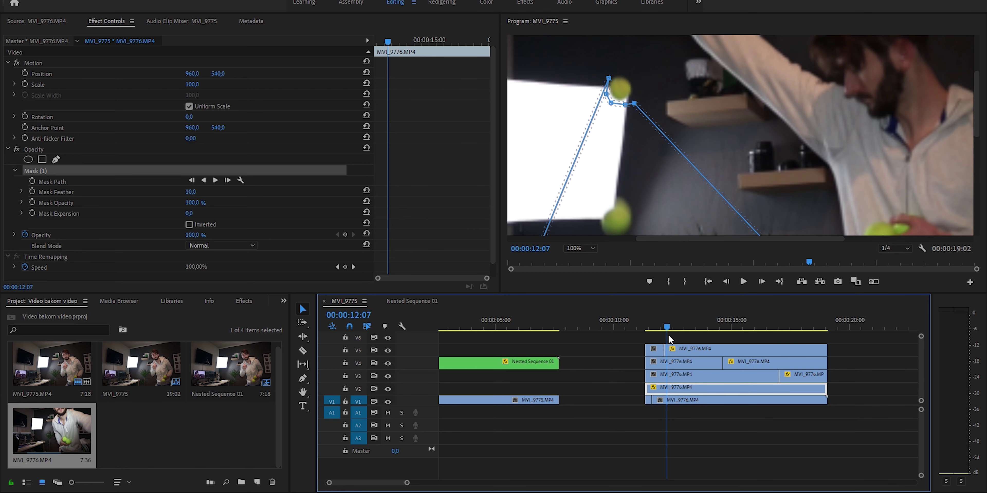
key(space)
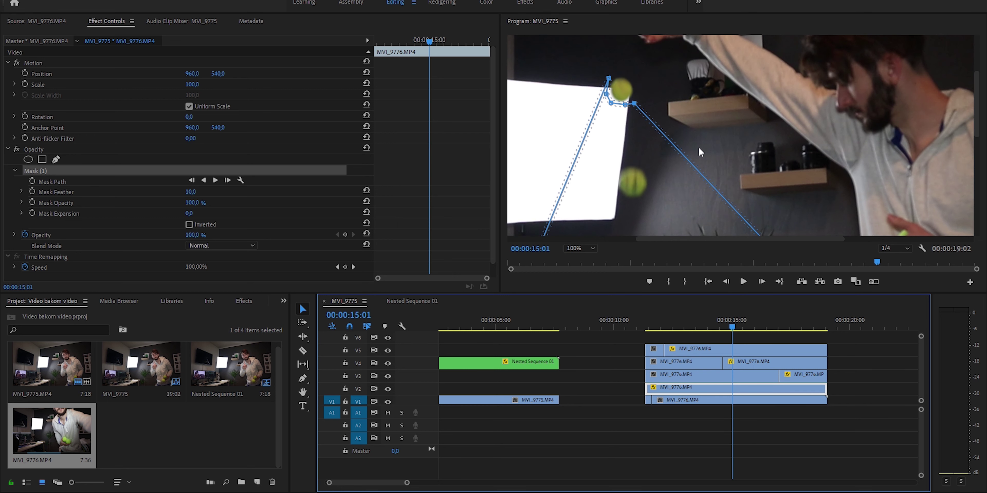
click(664, 135)
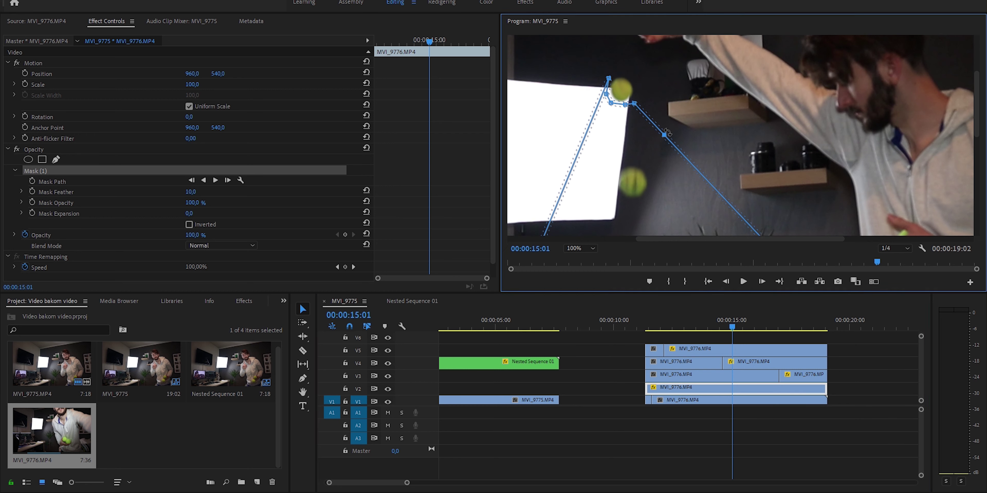
drag(665, 135, 650, 181)
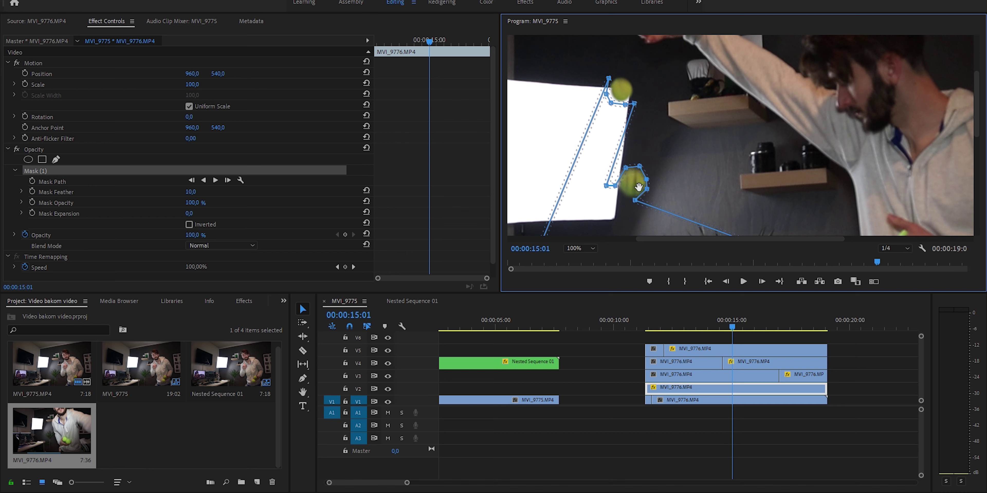
click(653, 207)
key(ctrl+s)
drag(651, 208, 623, 232)
Extend the V2 mask path around the underside of the third ball at 00:00:17:05.
click(671, 322)
key(space)
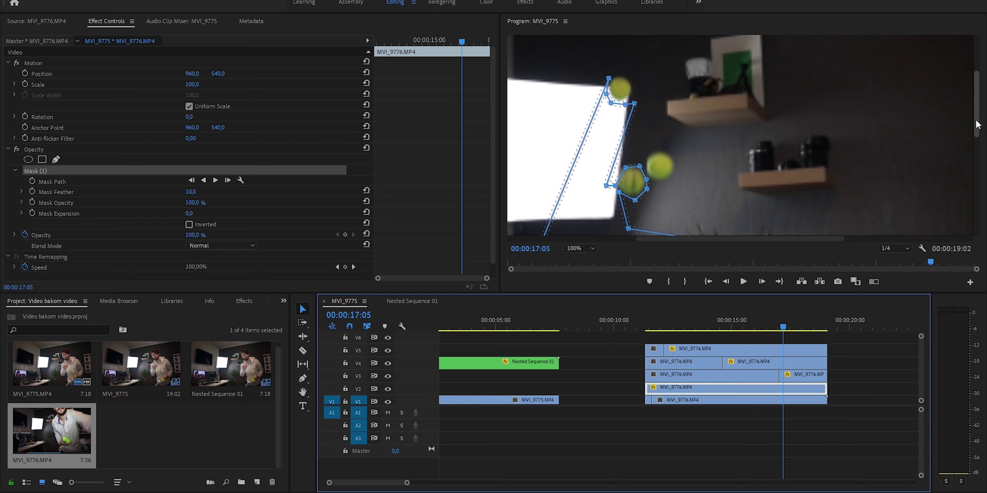
drag(977, 111, 977, 131)
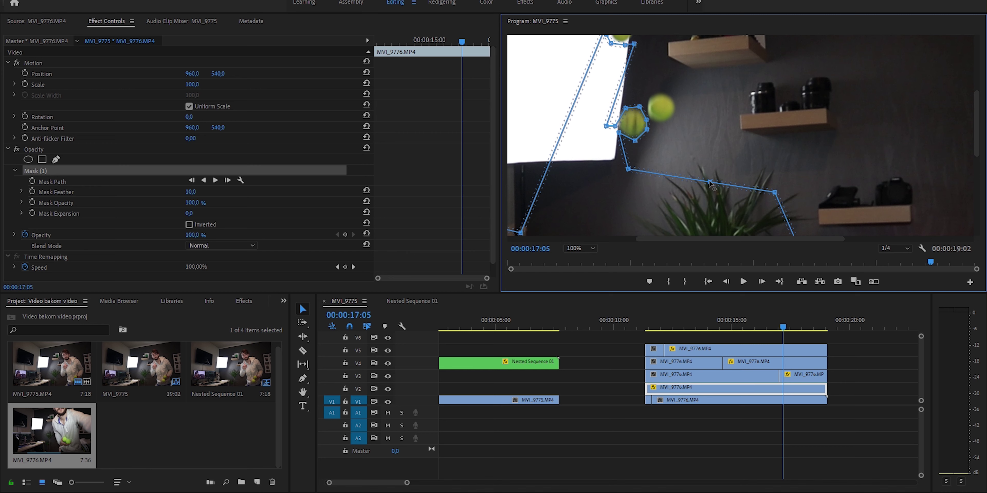
drag(710, 182, 659, 124)
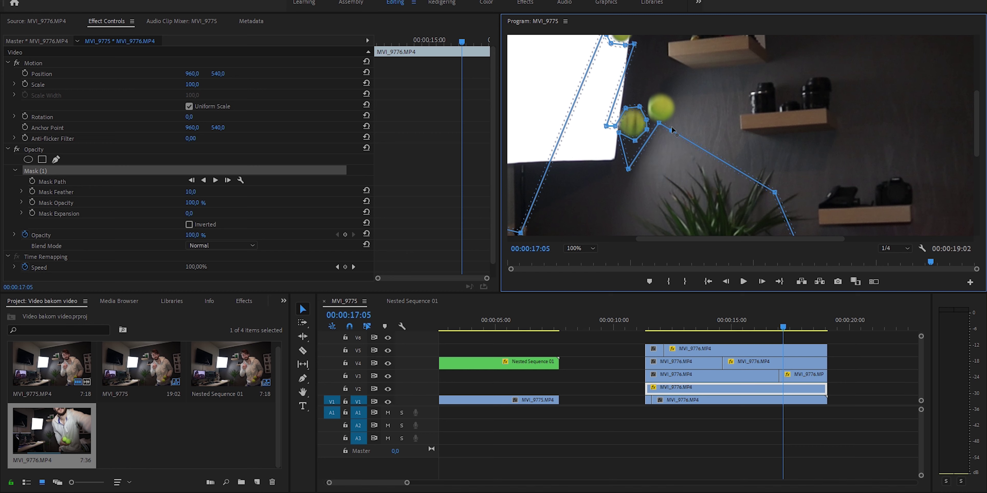
drag(671, 130, 677, 107)
click(654, 131)
drag(655, 133, 652, 127)
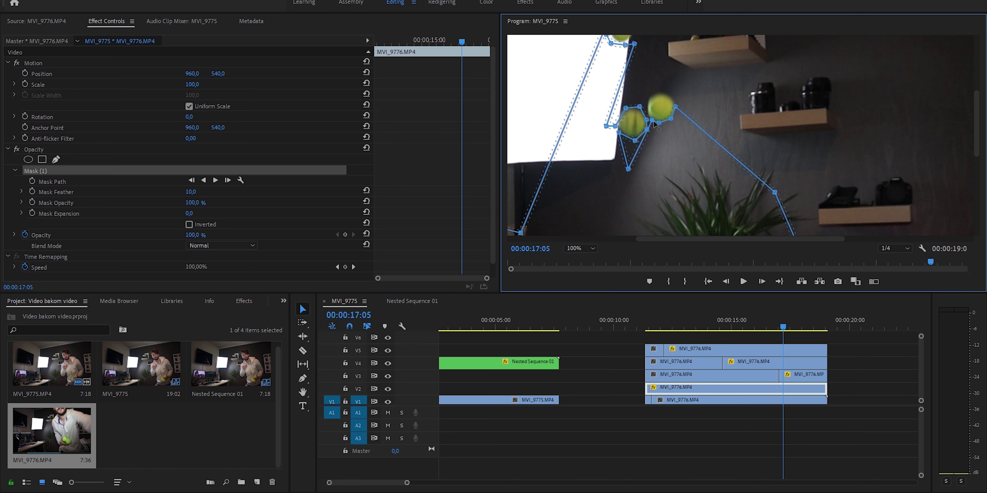
Invert the V2 mask and play the sequence to check it.
click(189, 225)
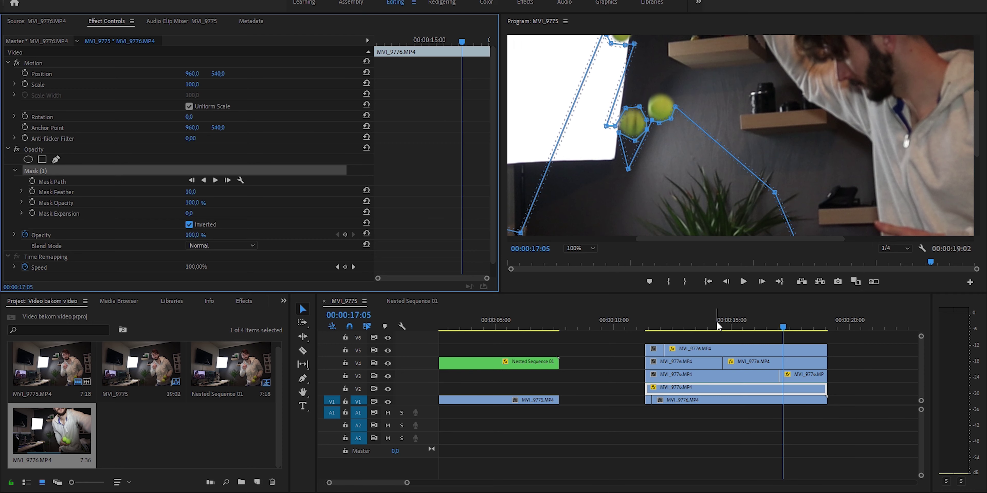
click(689, 319)
key(space)
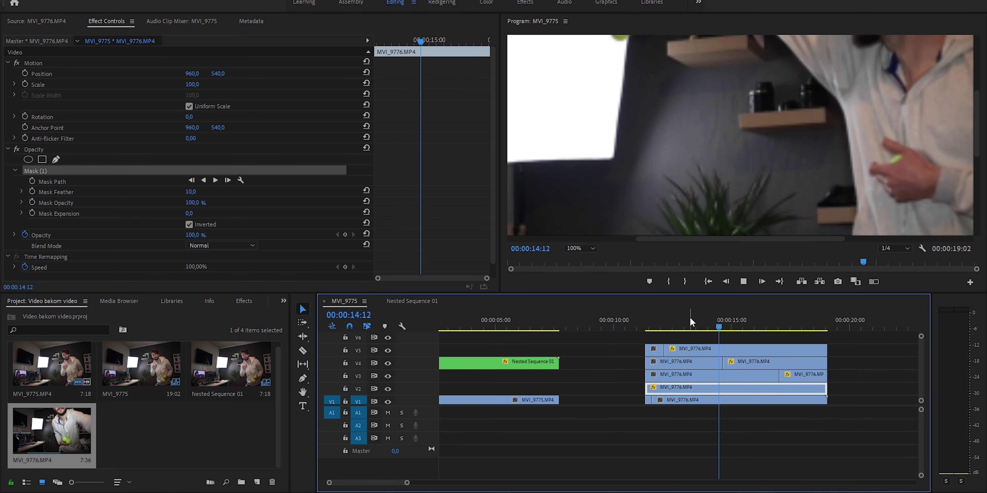
key(space)
Zoom the timeline out and play the stacked clips from about 00:00:11:19 to review the floating-balls effect.
drag(407, 482, 485, 483)
click(535, 329)
click(524, 328)
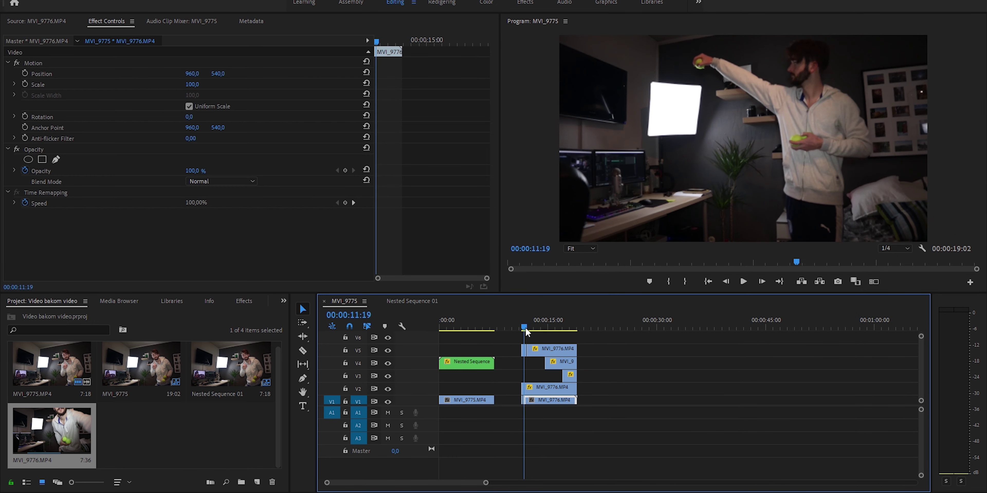
click(524, 329)
key(space)
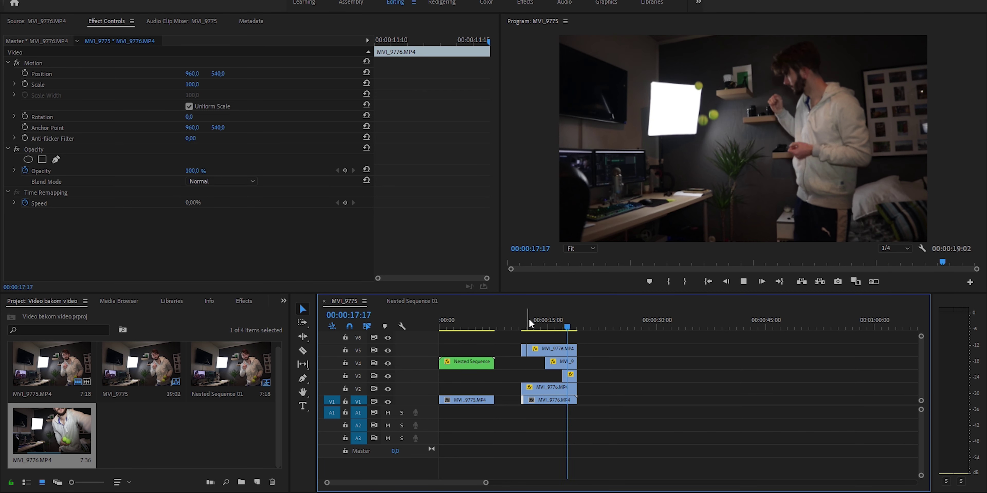
click(523, 326)
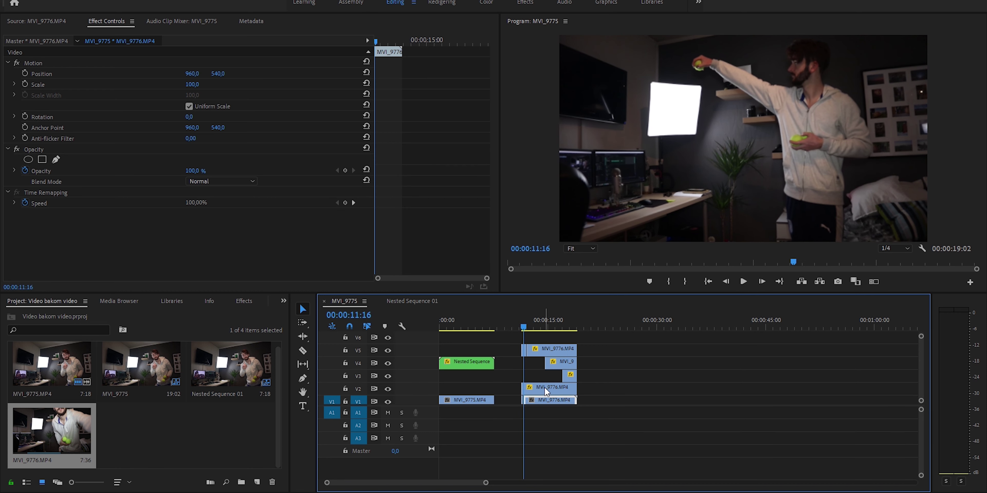
Undo the deletion of the parts before the frame holds on tracks V3 and V4.
click(545, 387)
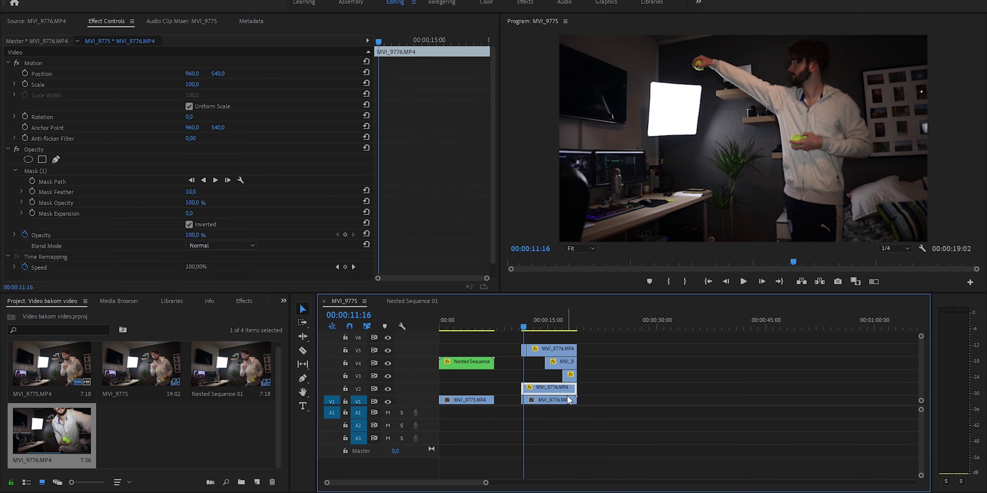
key(ctrl+z)
key(ctrl+z)
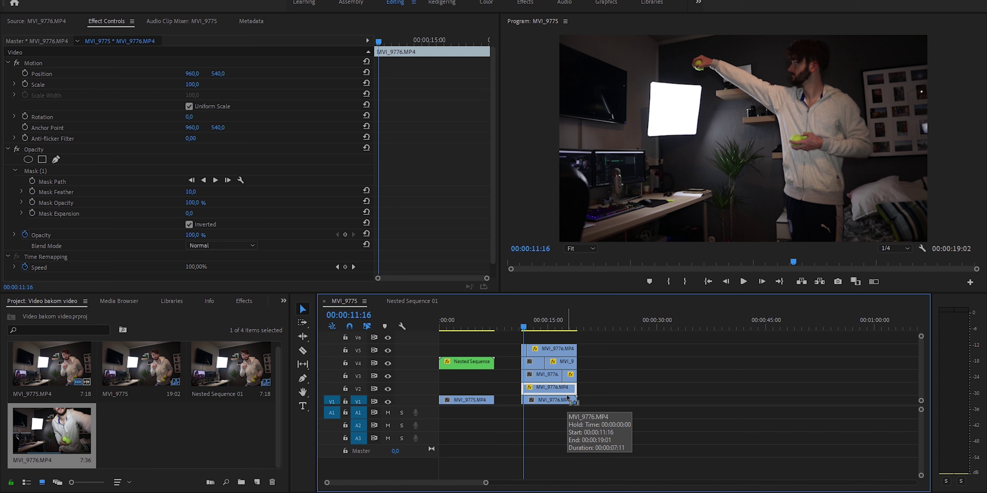
Zoom in on the stacked clips, select the V4 part before the frame hold, and hide track V5.
drag(485, 483, 436, 483)
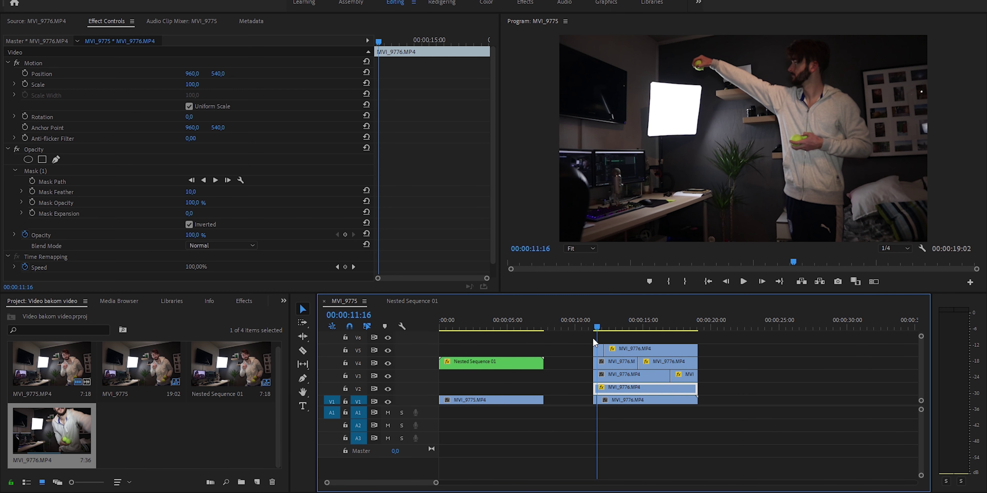
click(620, 364)
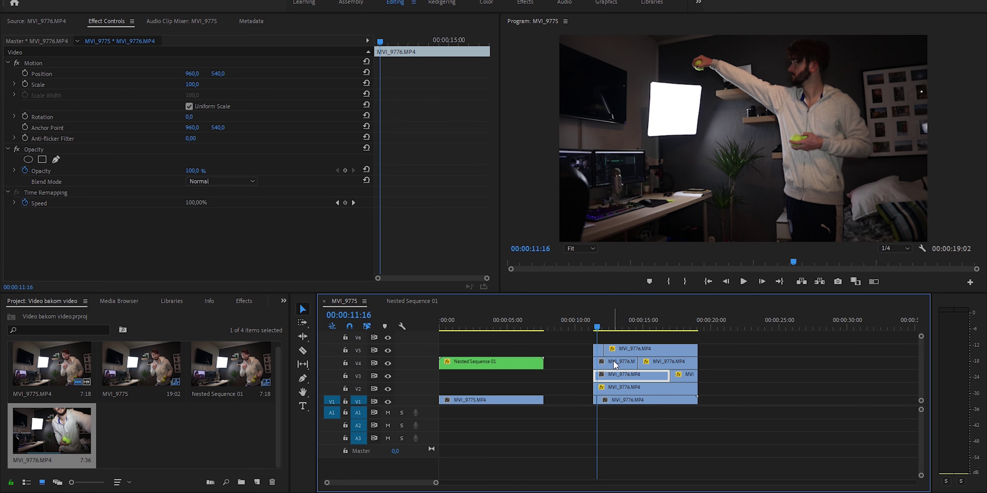
click(386, 351)
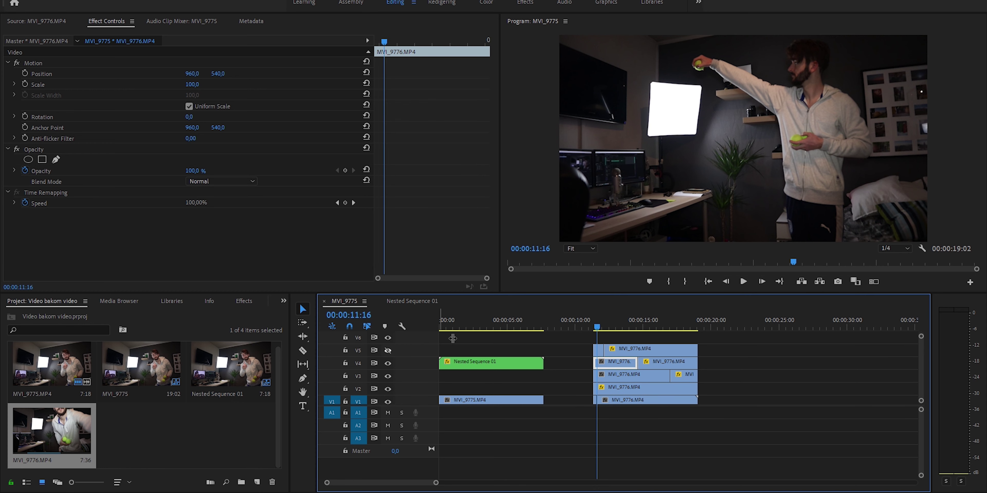
Show track V5 again and delete the clip parts before the frame holds on tracks V3 and V4.
drag(599, 325, 614, 334)
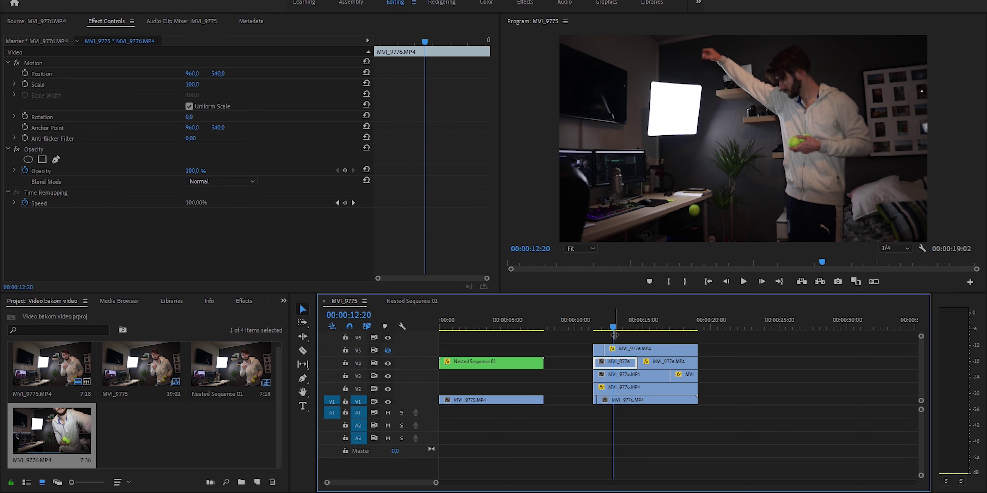
click(387, 350)
mouse_move(613, 328)
mouse_down()
mouse_move(642, 338)
mouse_move(625, 332)
mouse_up()
drag(580, 365, 606, 384)
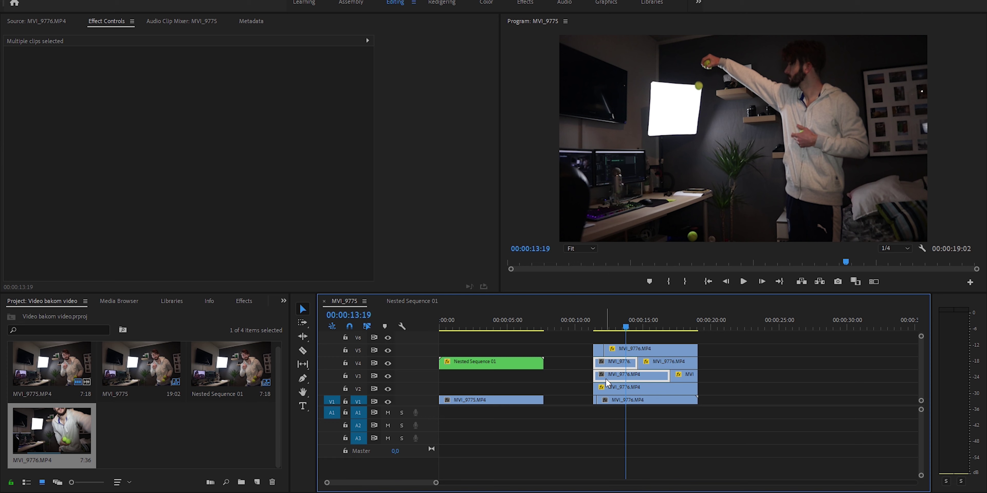
key(Delete)
Select the mask of the V2 clip at 00:00:12:07 and pull its edge in below the floating ball beside the light panel.
click(609, 388)
mouse_move(602, 327)
mouse_down()
mouse_move(616, 331)
mouse_move(602, 339)
mouse_move(597, 328)
mouse_move(606, 332)
mouse_up()
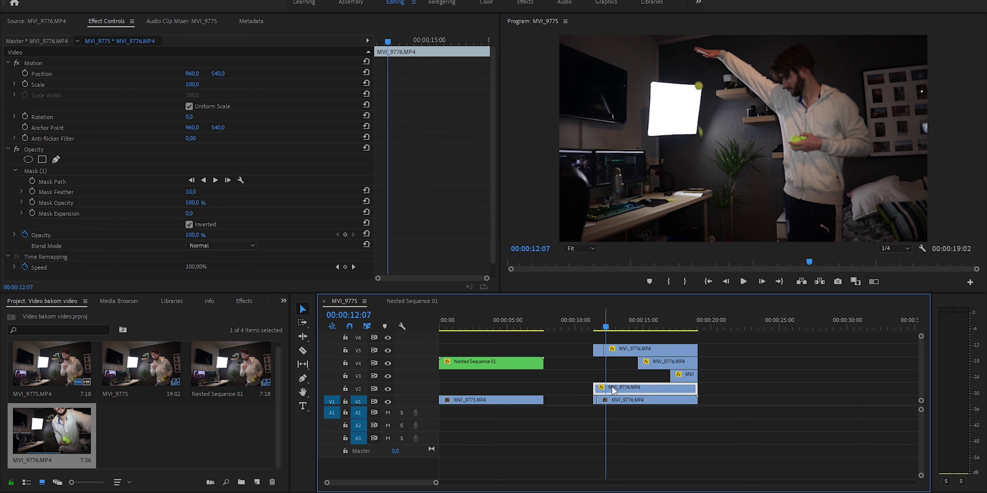
click(47, 178)
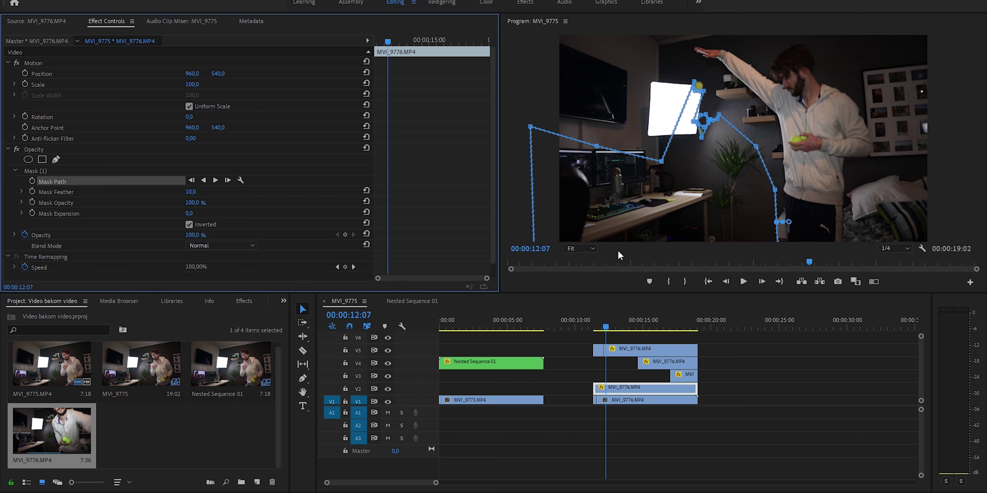
click(572, 250)
click(583, 314)
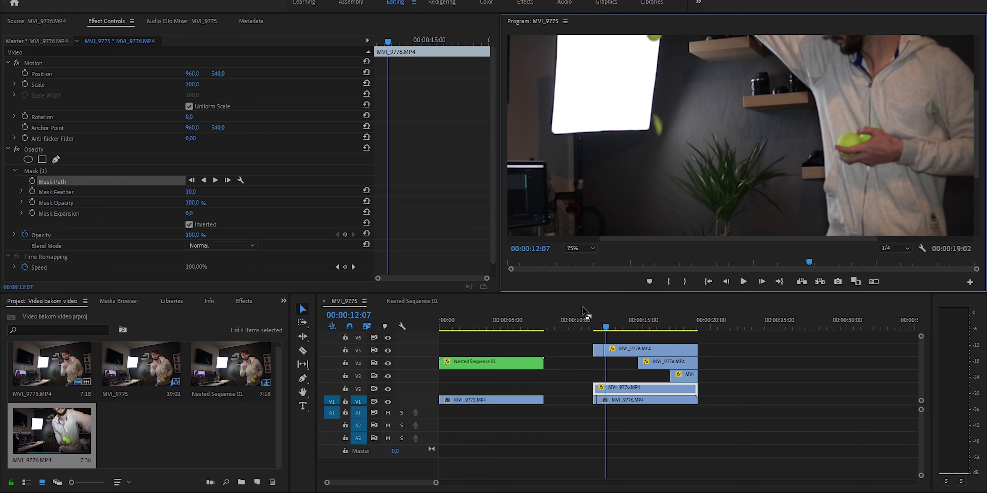
drag(659, 137, 662, 120)
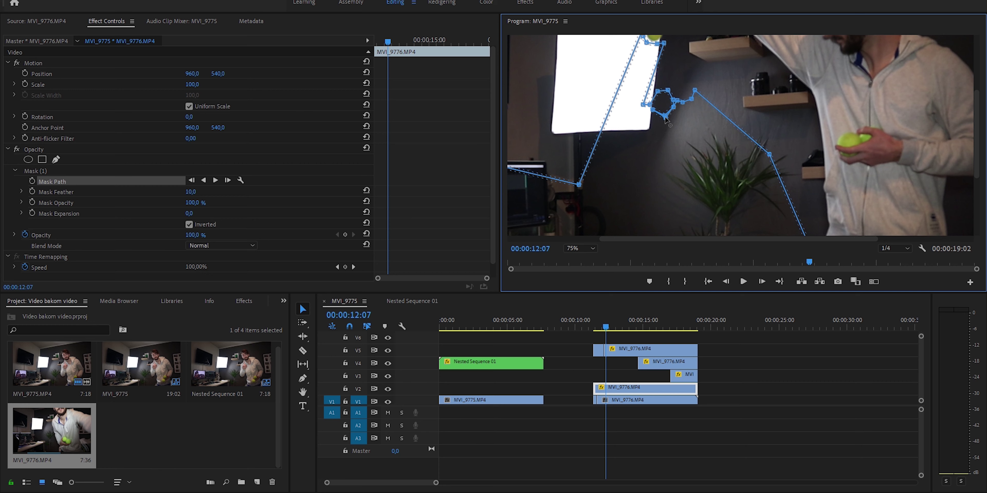
At 00:00:12:06, shift the V2 mask point above the lower ball outward, away from the light panel.
drag(603, 326, 605, 328)
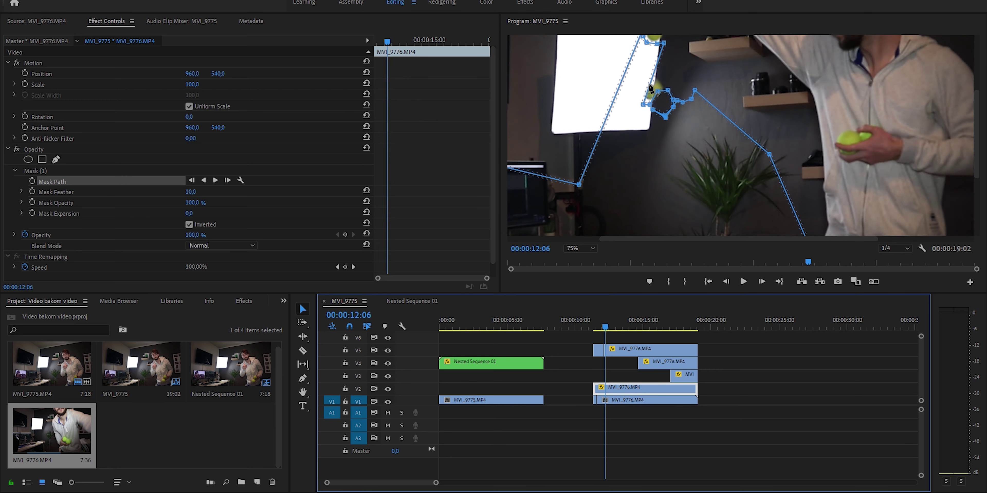
drag(650, 87, 672, 82)
drag(596, 325, 607, 325)
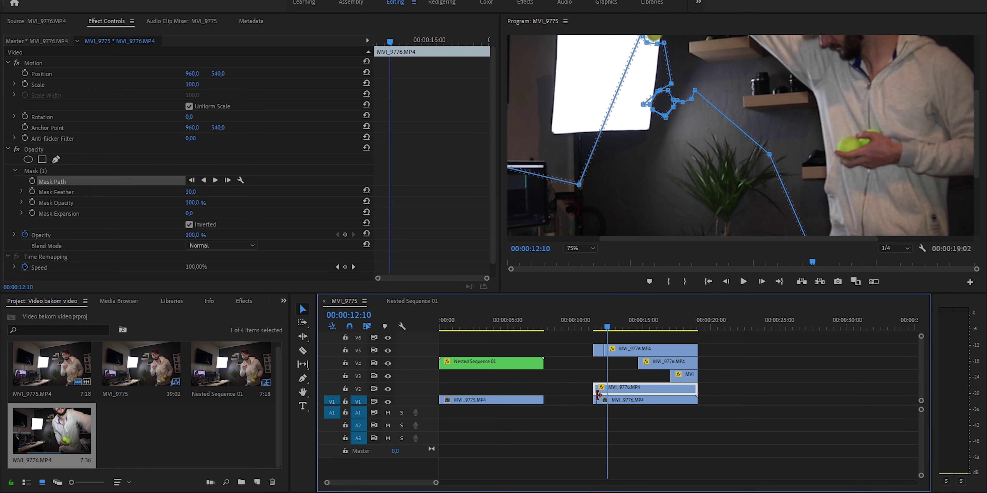
drag(980, 141, 979, 126)
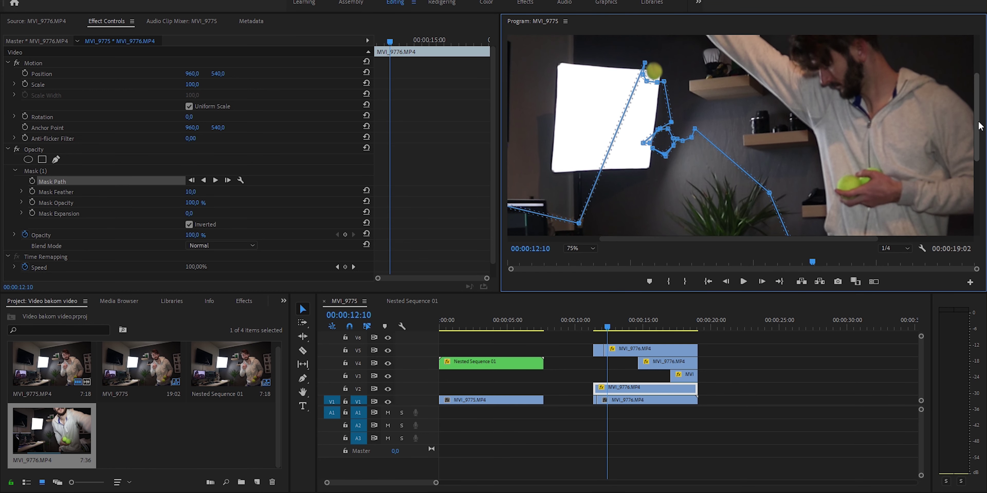
Step and play through the first ball drop from 00:00:11:13 to check the V2 mask edge.
drag(605, 327, 599, 328)
key(Right)
key(Right)
key(Right)
key(Right)
key(Right)
key(Right)
key(Right)
key(Right)
key(Right)
key(Right)
key(Left)
key(Left)
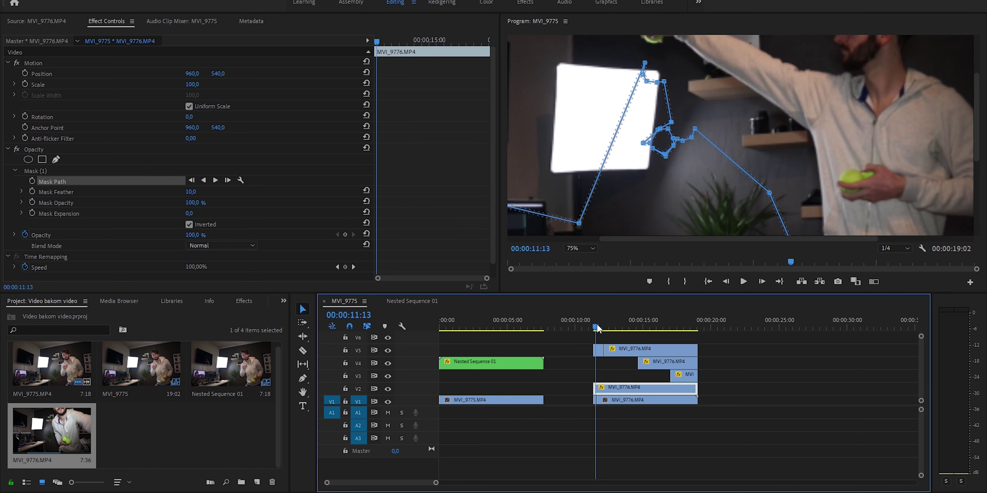
mouse_move(598, 328)
mouse_down()
mouse_move(615, 337)
mouse_move(598, 334)
mouse_up()
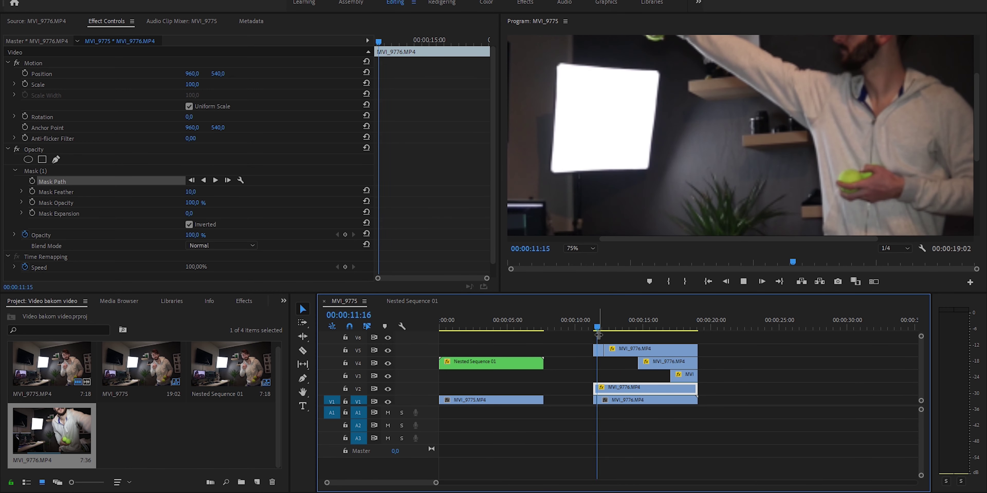
key(space)
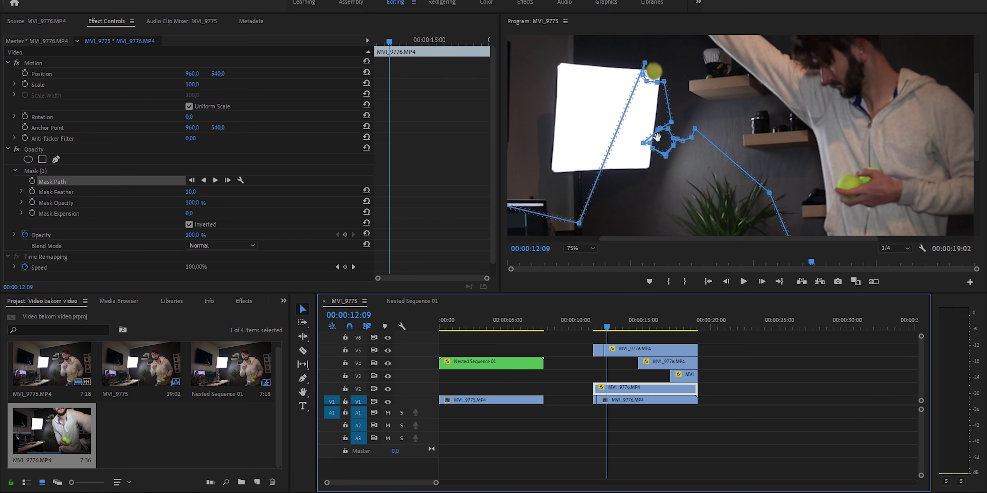
Refine the V2 mask points beside the lower ball's outline and just beneath the top ball at 00:00:12:09.
drag(643, 143, 649, 139)
drag(646, 81, 642, 75)
click(645, 71)
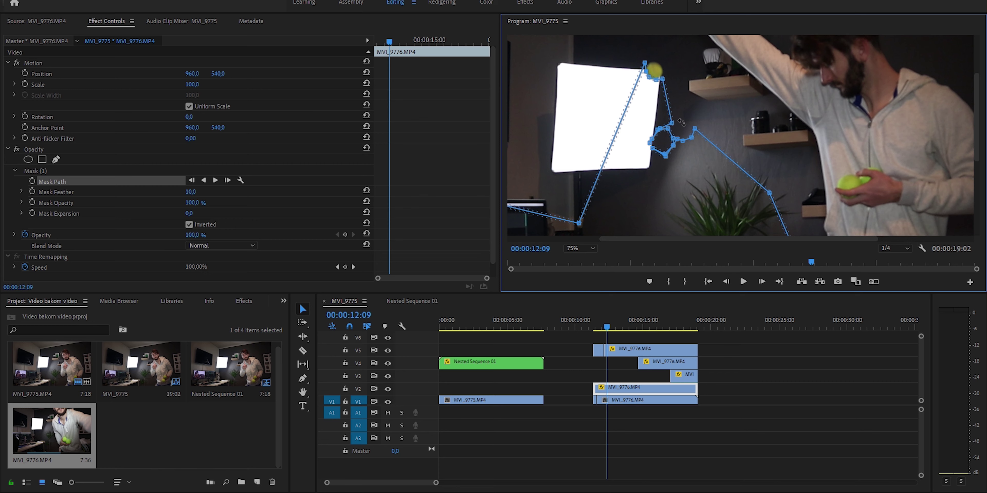
Replay the first ball drop and step through its frames to find where the V2 mask still needs correction.
key(space)
click(594, 329)
key(space)
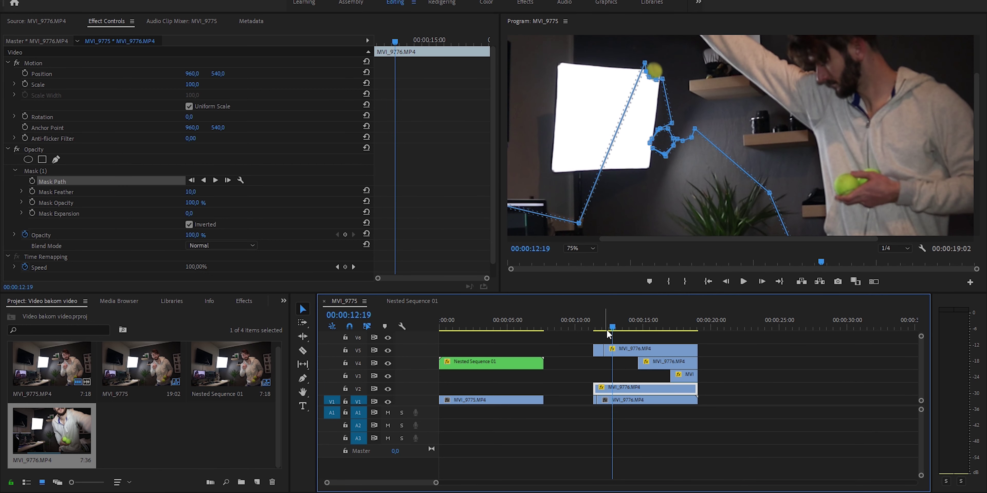
drag(603, 328, 595, 328)
key(Right)
key(Right)
key(Right)
key(Right)
key(Right)
key(Right)
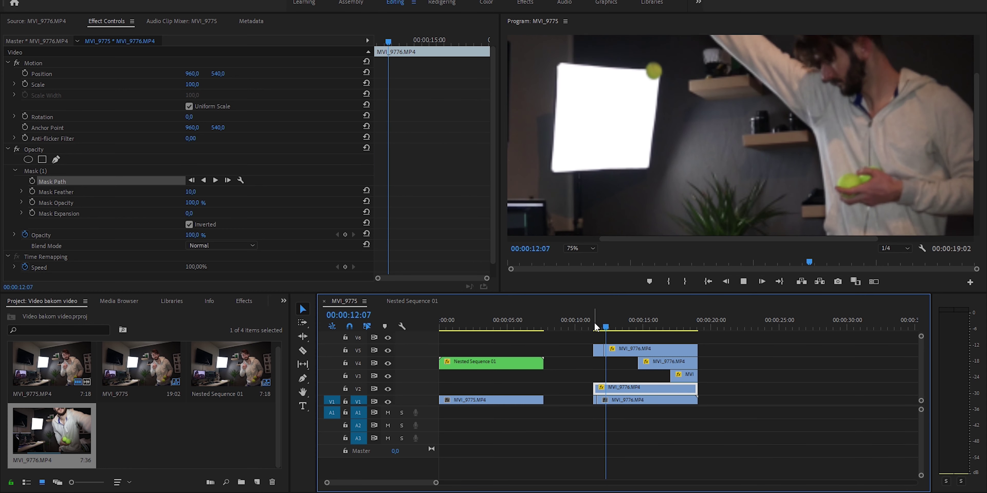
key(Right)
key(Right)
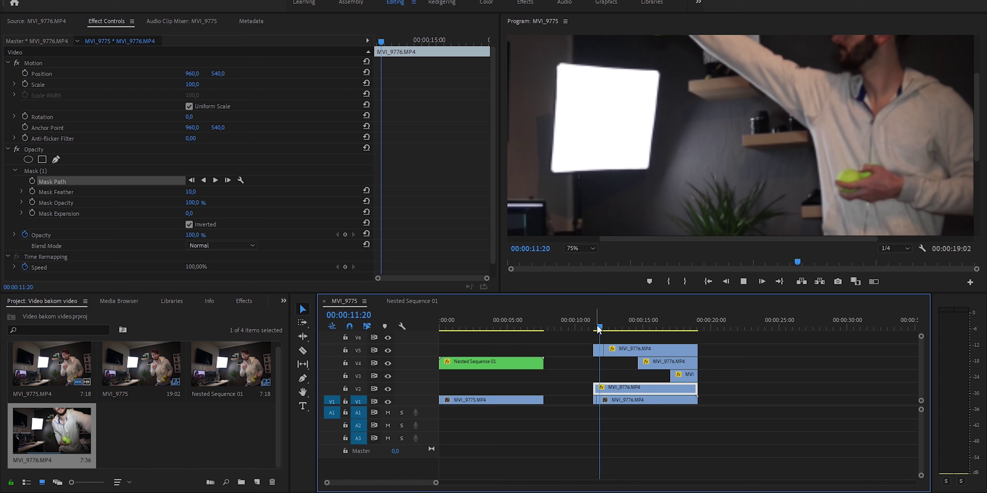
drag(604, 327, 602, 327)
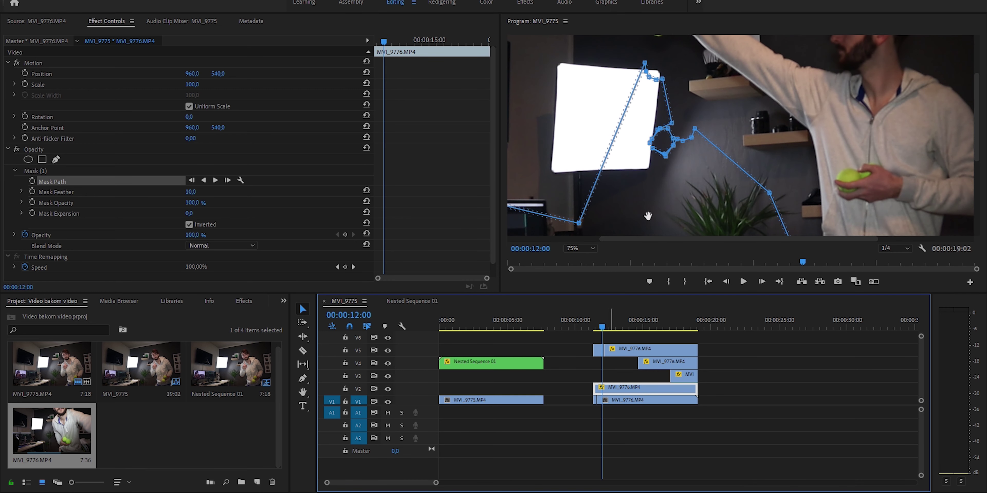
Add a point to the V2 mask edge between the top and lower balls and move it slightly outward at 00:00:12:00.
click(670, 112)
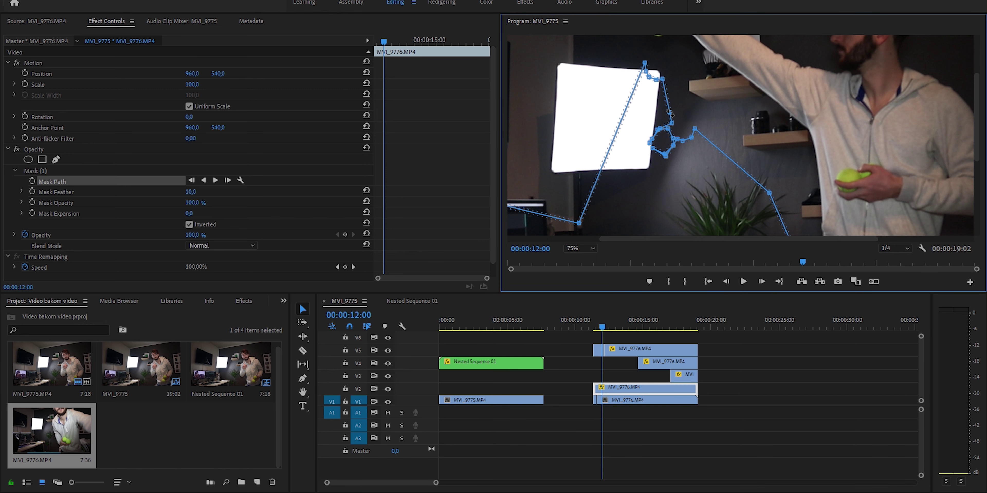
drag(669, 113, 669, 129)
drag(670, 113, 675, 109)
Play and step through the clips from 00:00:11:13 to examine the mask as the first two balls drop.
click(596, 328)
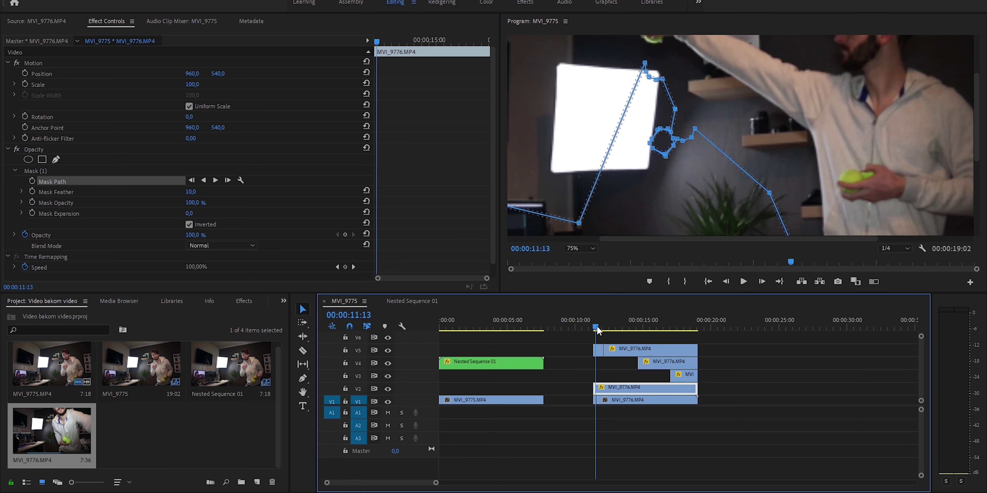
key(space)
key(space)
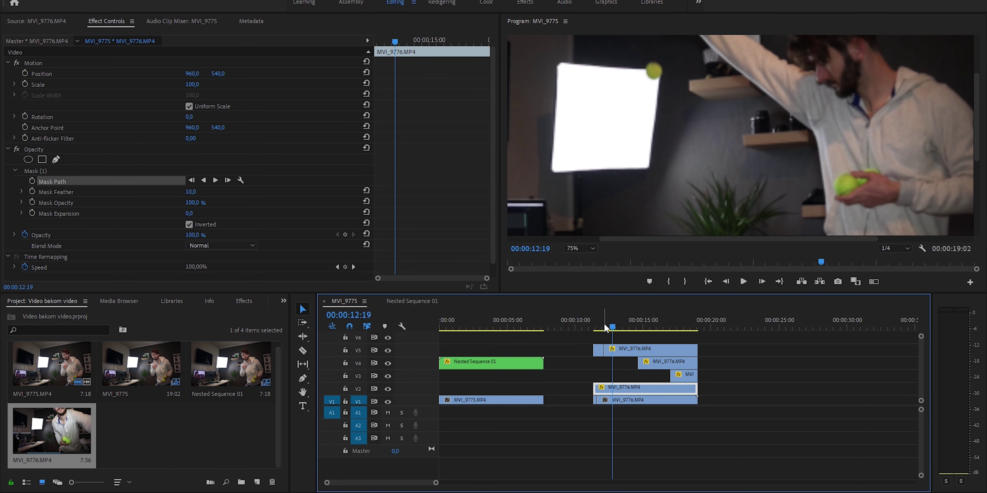
key(Right)
key(Right)
key(Left)
key(Left)
key(Left)
key(Left)
key(Left)
key(Left)
key(Left)
key(space)
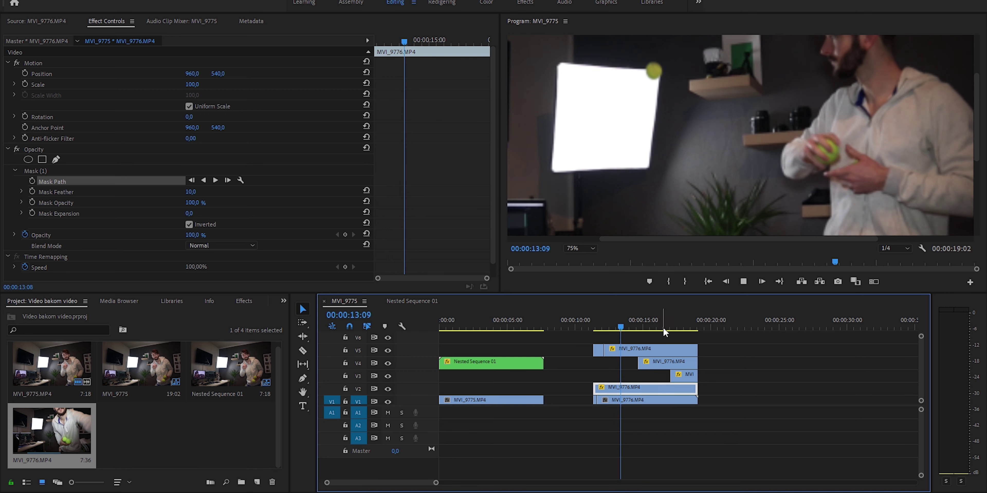
key(space)
key(Right)
key(Right)
key(Right)
key(Right)
key(Right)
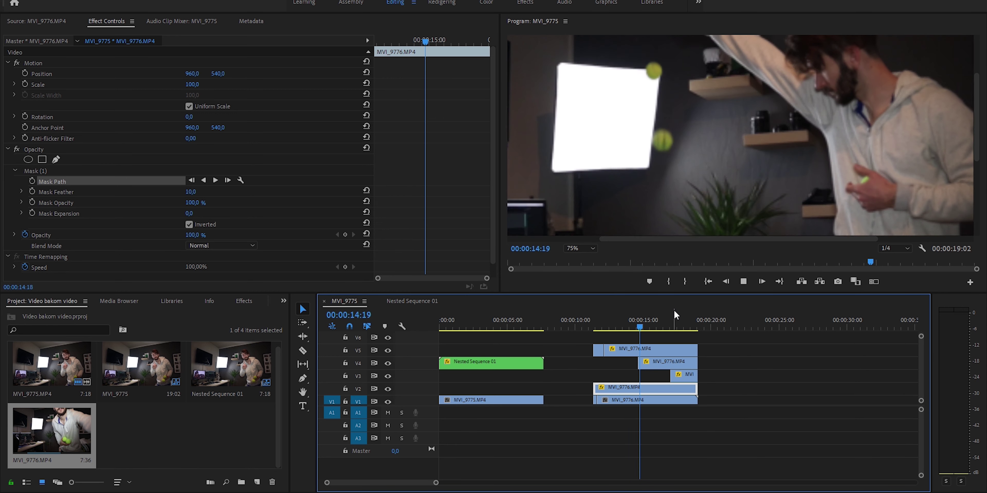
Fit the preview to the frame and replay the stacked clips to review all the floating balls.
drag(643, 328, 623, 327)
click(592, 252)
click(590, 264)
key(space)
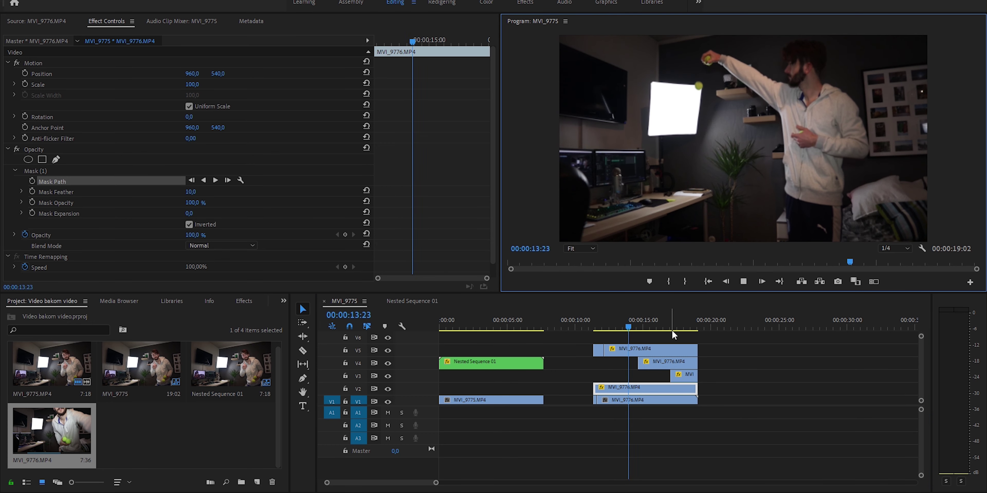
key(space)
mouse_move(644, 329)
mouse_down()
mouse_move(627, 329)
mouse_move(637, 330)
mouse_move(632, 322)
mouse_up()
key(space)
key(space)
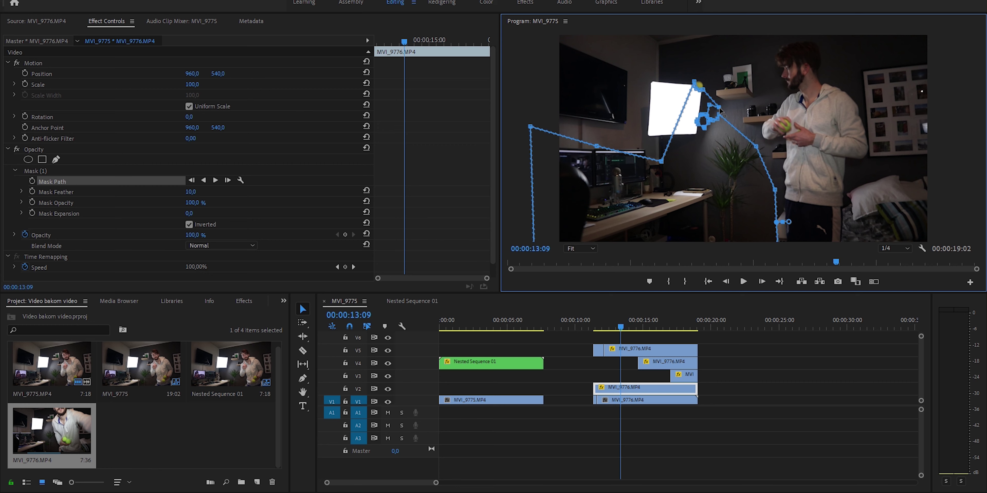
drag(612, 322, 601, 317)
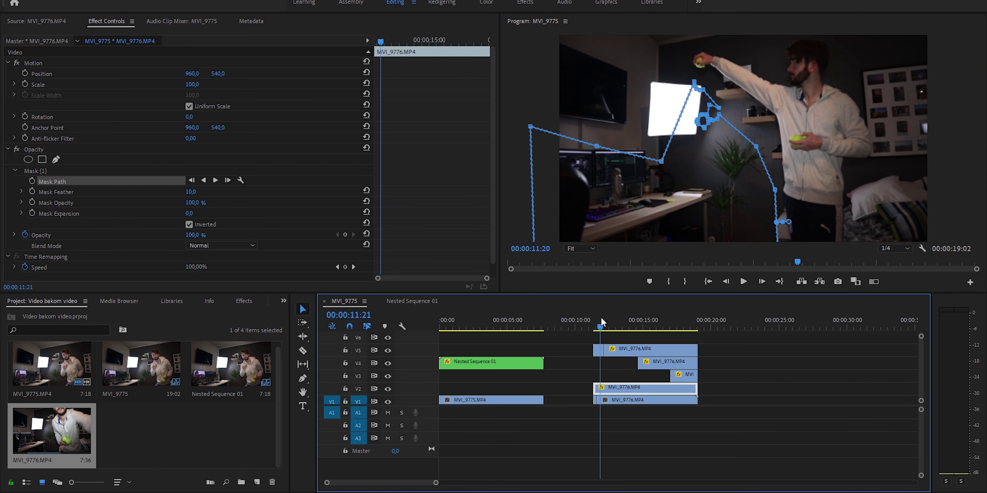
key(space)
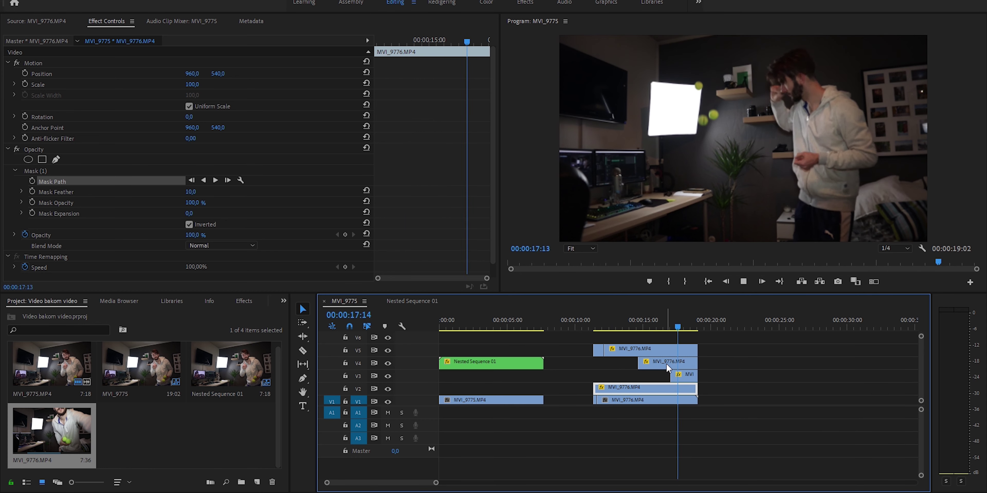
key(space)
click(595, 325)
key(space)
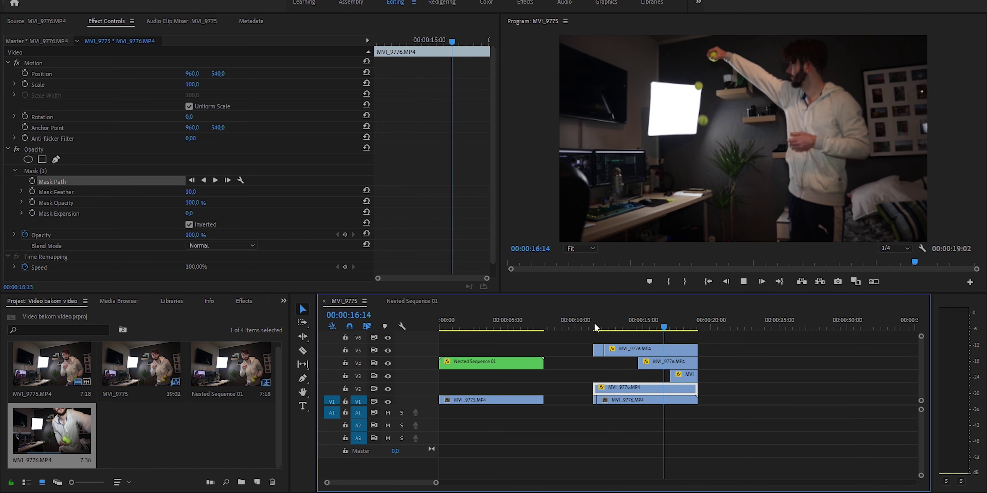
key(space)
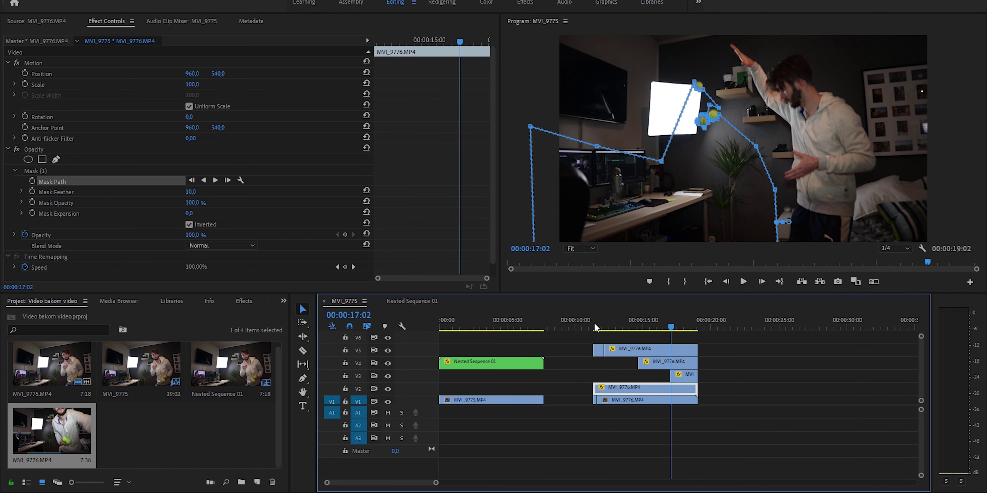
Select all the stacked MVI_9776.MP4 clips and nest them into one sequence with the default name.
drag(750, 450, 622, 354)
right_click(622, 354)
click(678, 278)
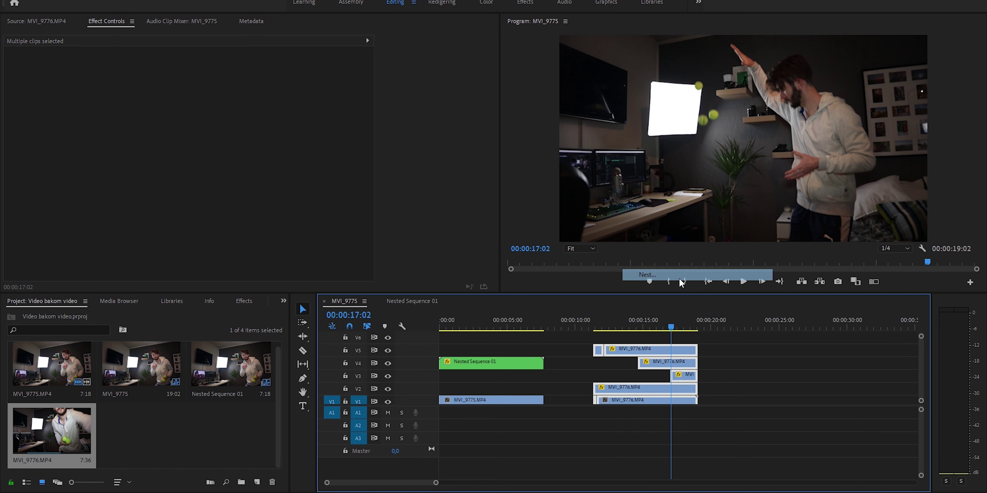
key(Return)
drag(601, 334, 617, 331)
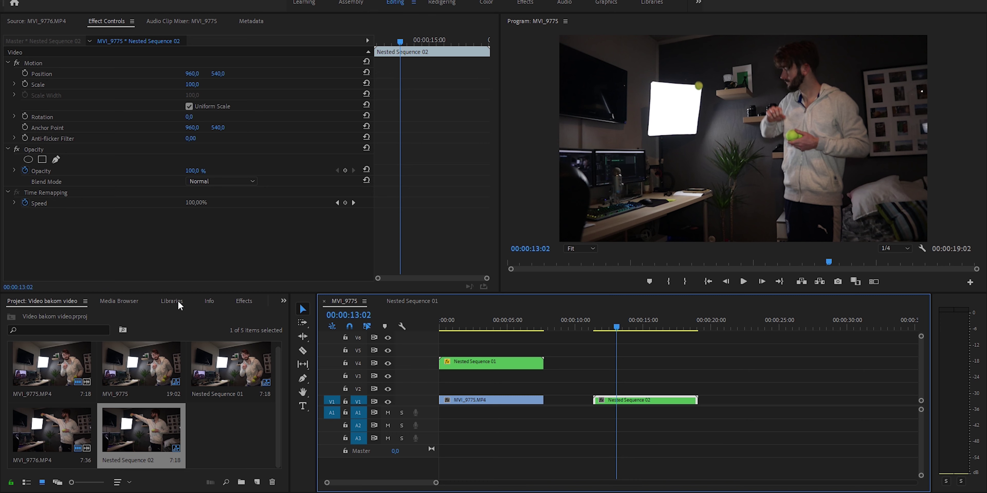
Apply the Wide - Smooth Motion fake handheld preset to Nested Sequence 02 and play it from 00:00:11:12.
click(241, 301)
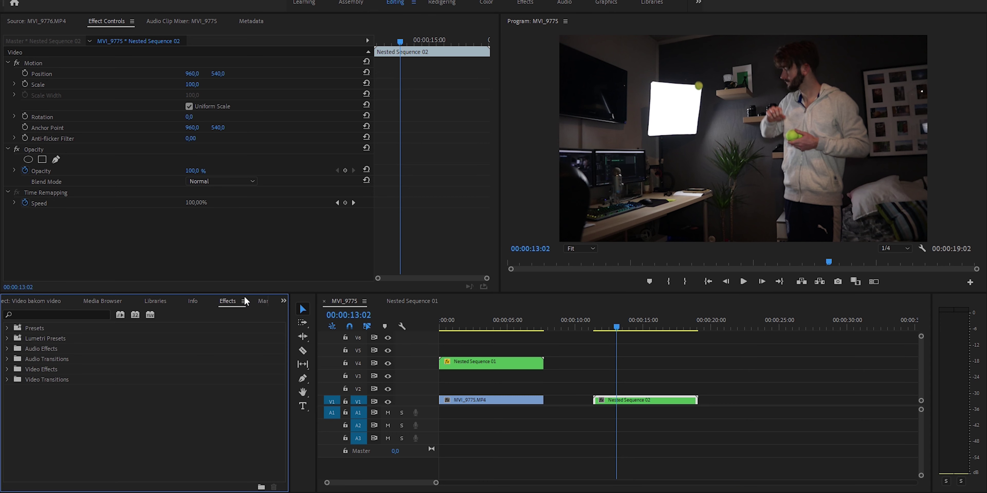
click(8, 329)
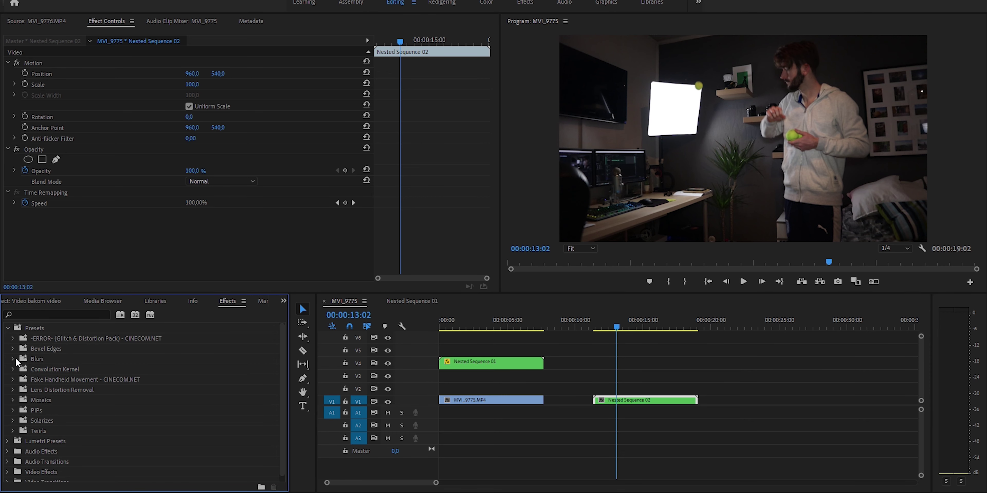
click(13, 380)
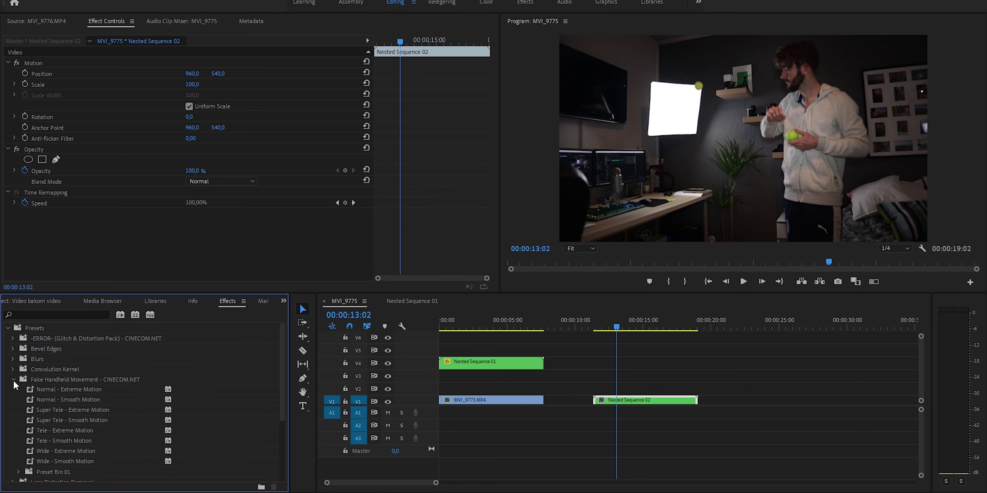
click(72, 465)
drag(82, 466, 617, 402)
drag(616, 328, 596, 326)
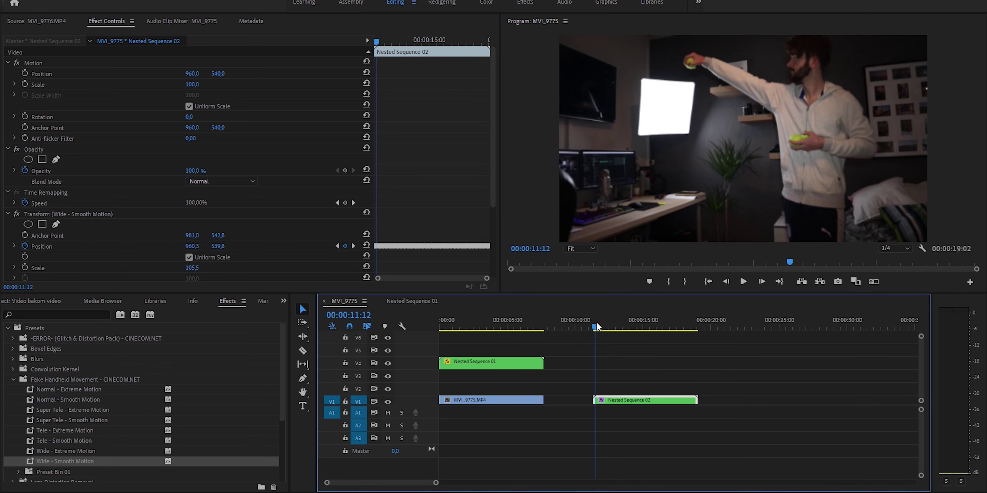
key(space)
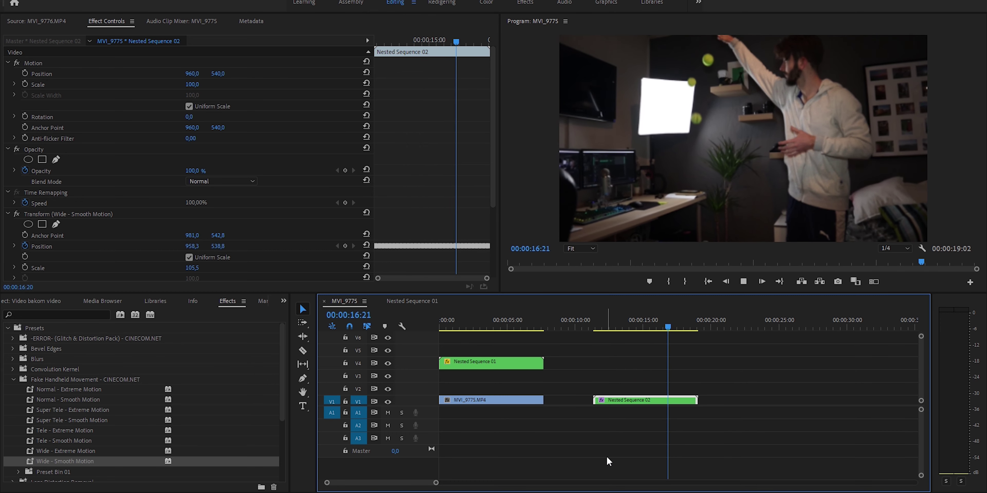
Move Nested Sequence 02 up to track V3 and play it from 00:00:11:12.
key(space)
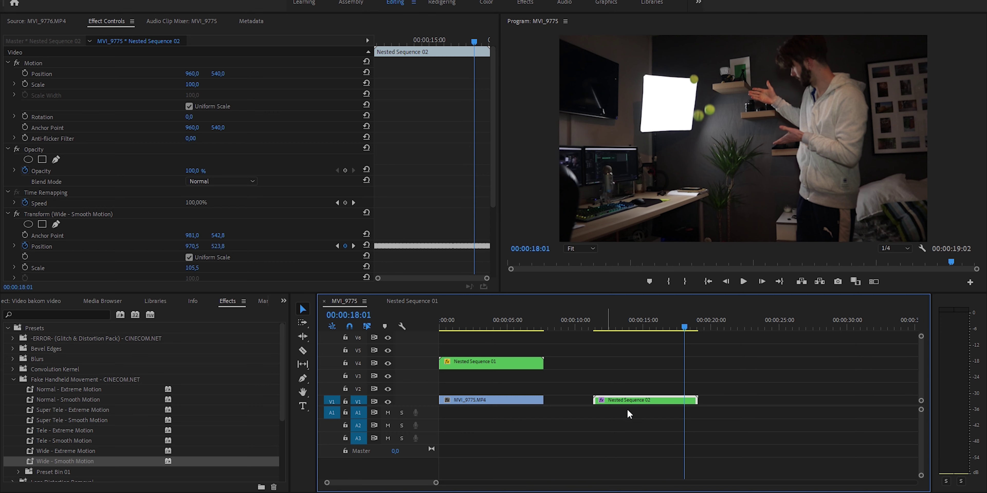
click(596, 326)
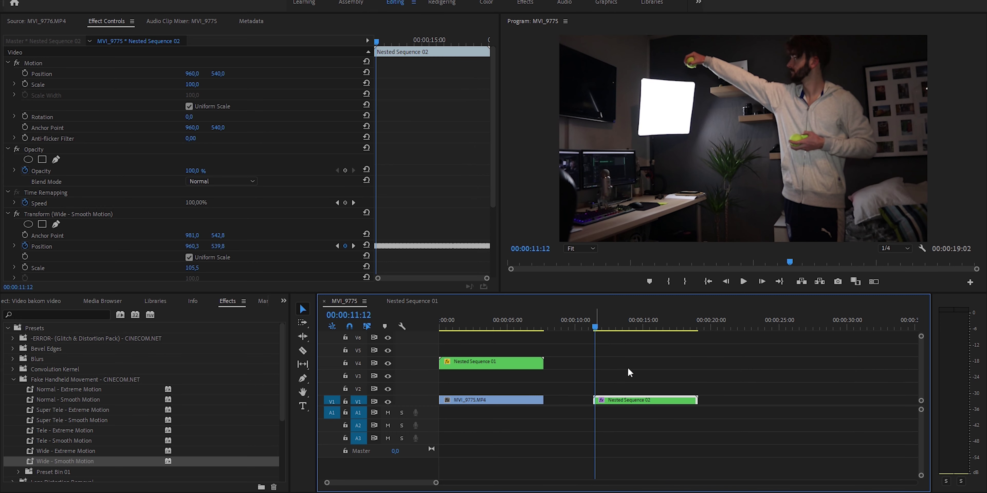
drag(640, 399, 631, 369)
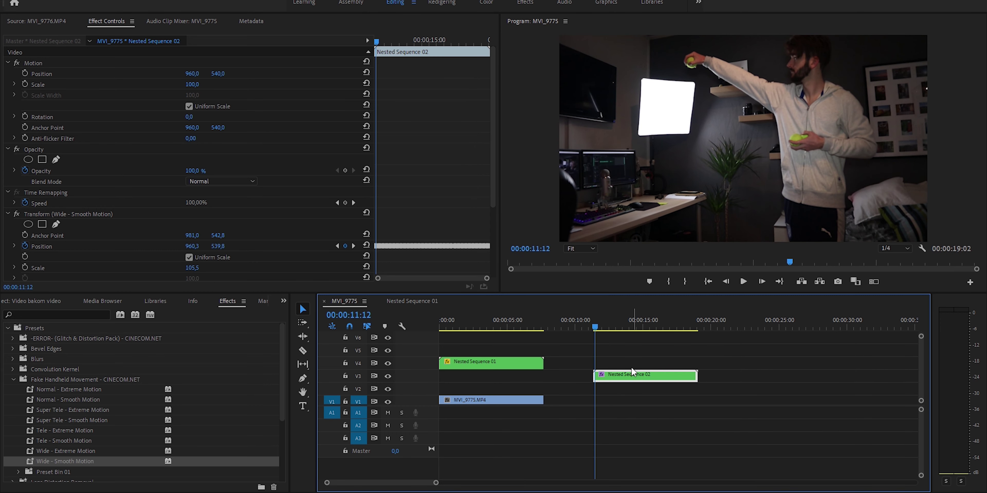
key(space)
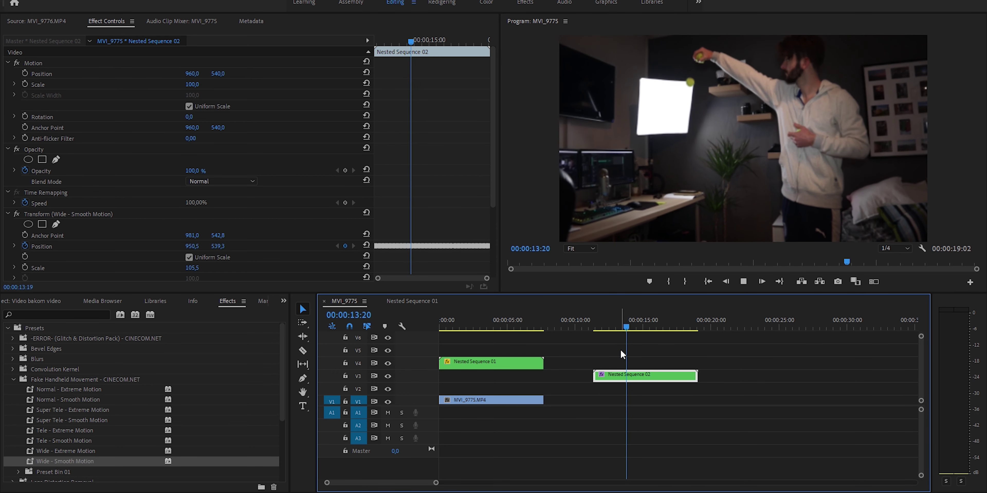
key(space)
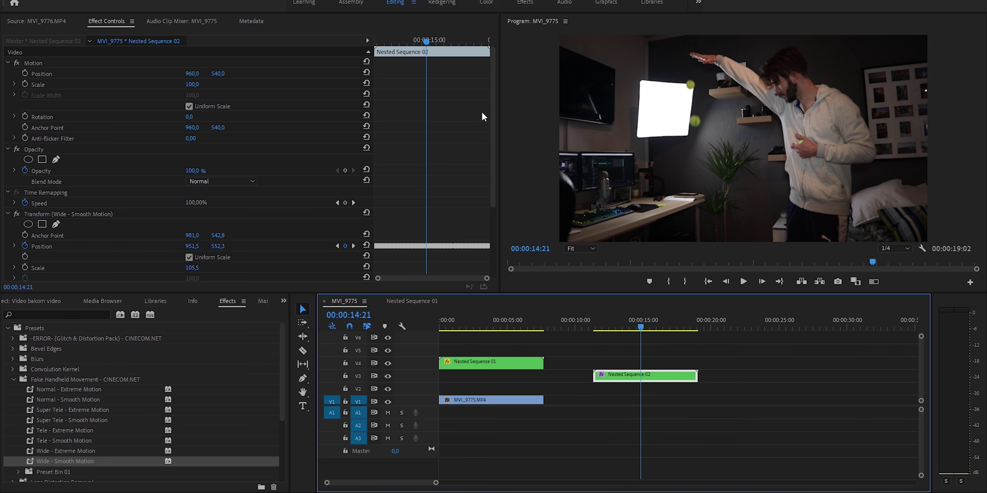
Start keyframing the Transform effect's Scale on Nested Sequence 02 at 00:00:12:04, where the first ball stops.
scroll(492, 131, down, 2)
drag(426, 41, 381, 42)
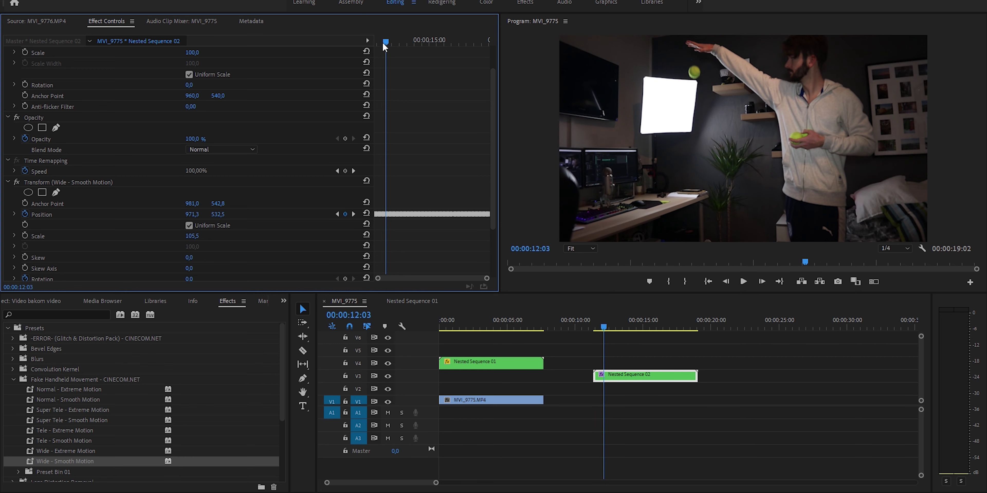
key(Right)
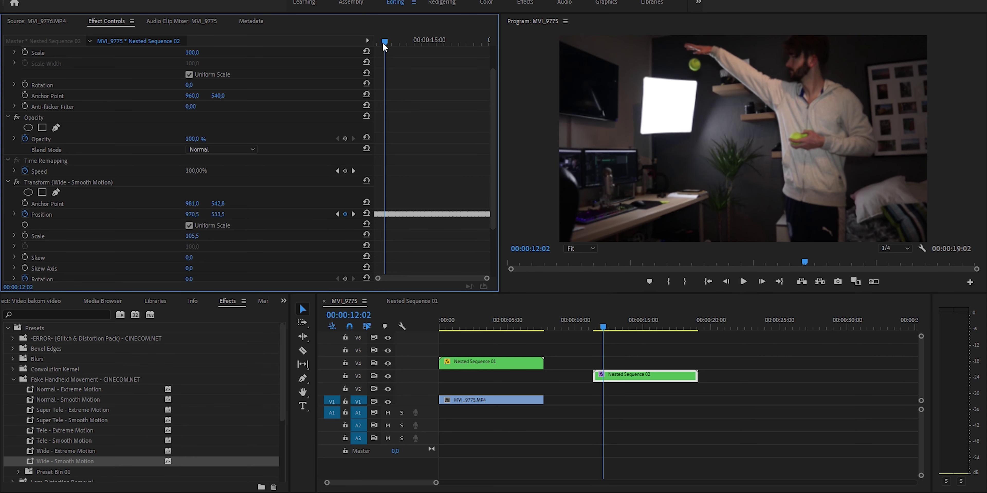
key(Left)
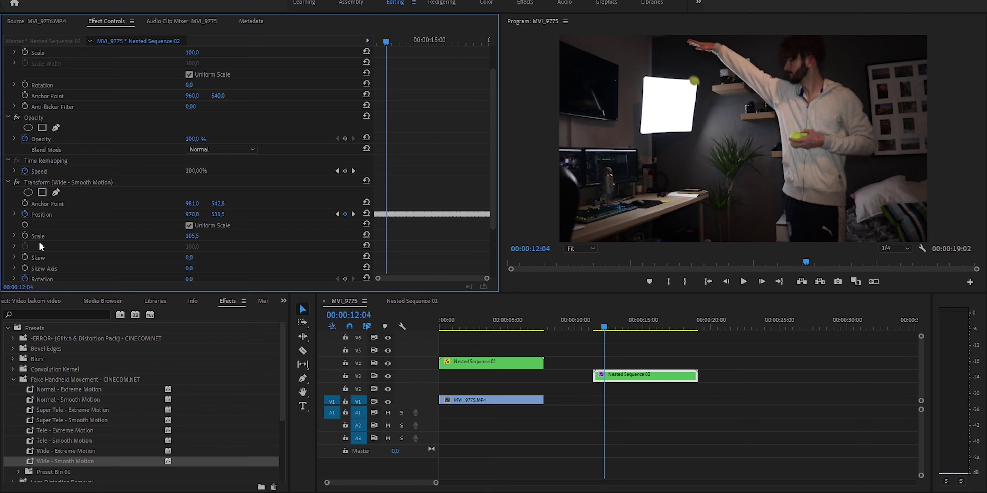
click(25, 235)
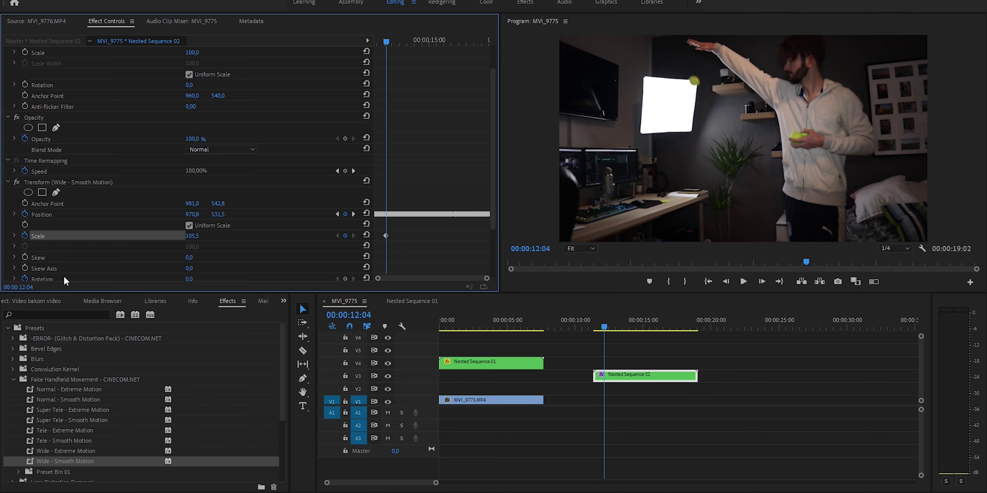
Keyframe the Transform effect's Scale to 107 at 00:00:12:05 and back to 105,5 at 00:00:12:06.
key(Right)
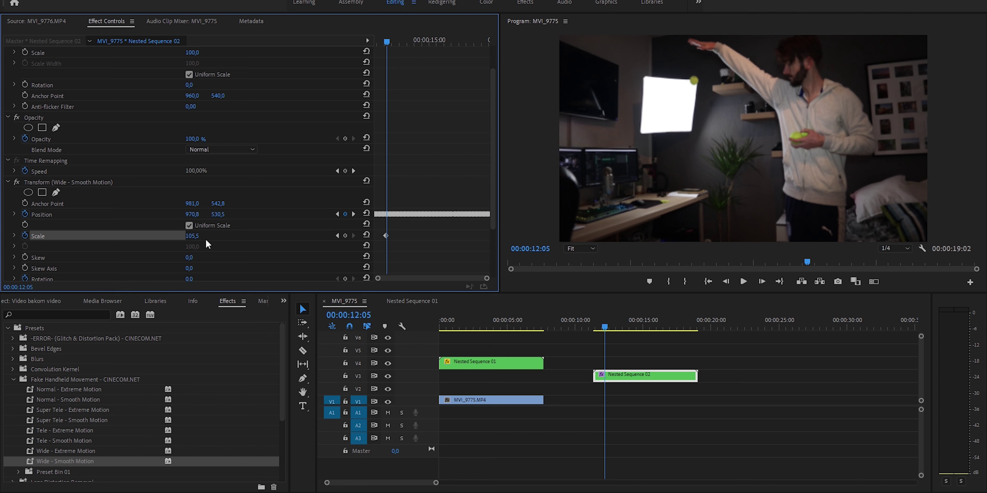
key(Right)
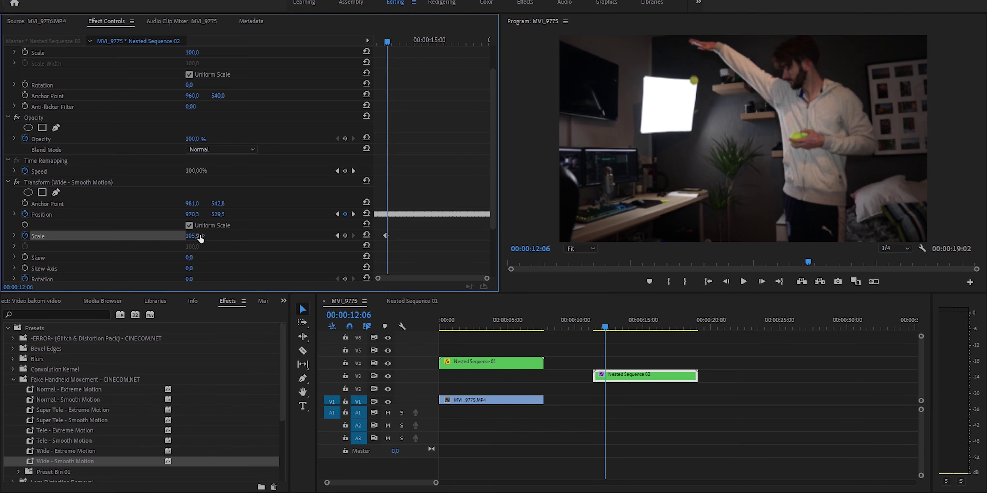
key(Left)
click(193, 236)
text(107)
key(Return)
key(Right)
click(195, 236)
text(10)
key(Return)
Play on to the second ball's drop and add a Transform Scale keyframe at 00:00:14:15.
key(space)
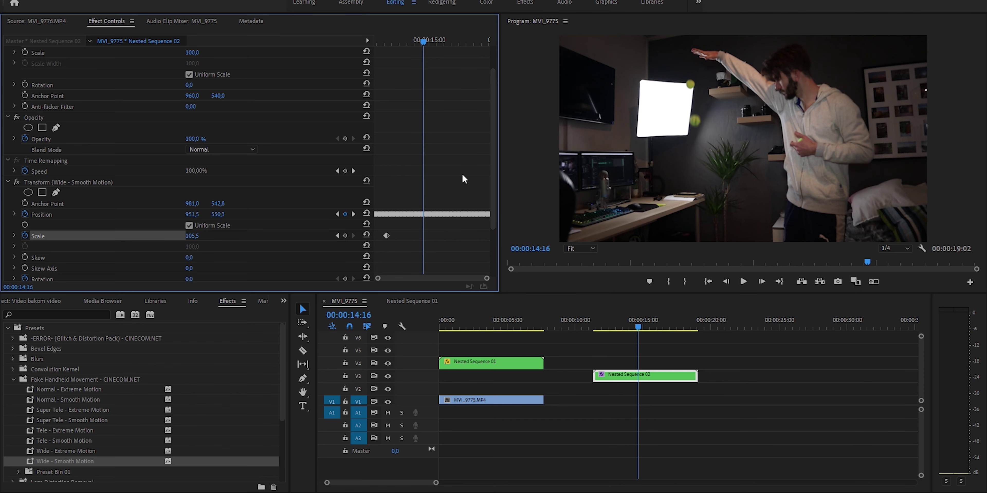
key(space)
key(Left)
key(Left)
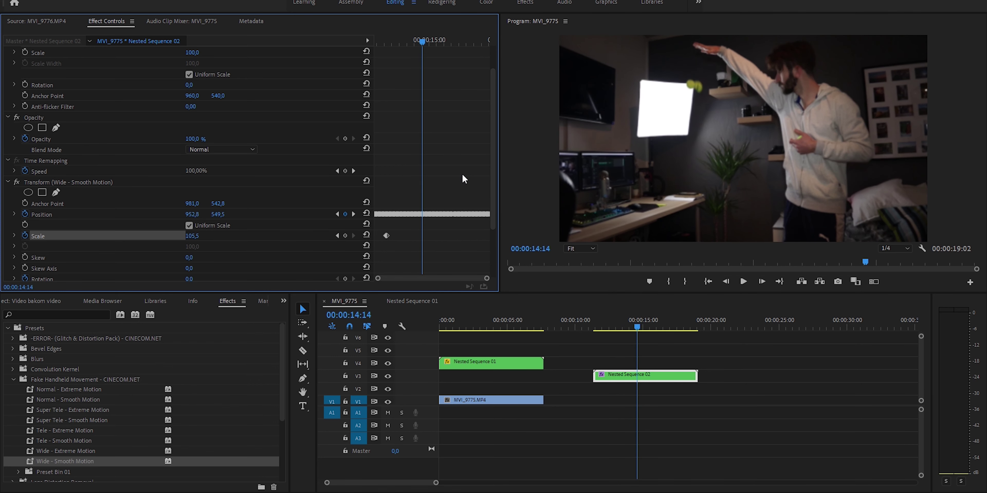
key(Left)
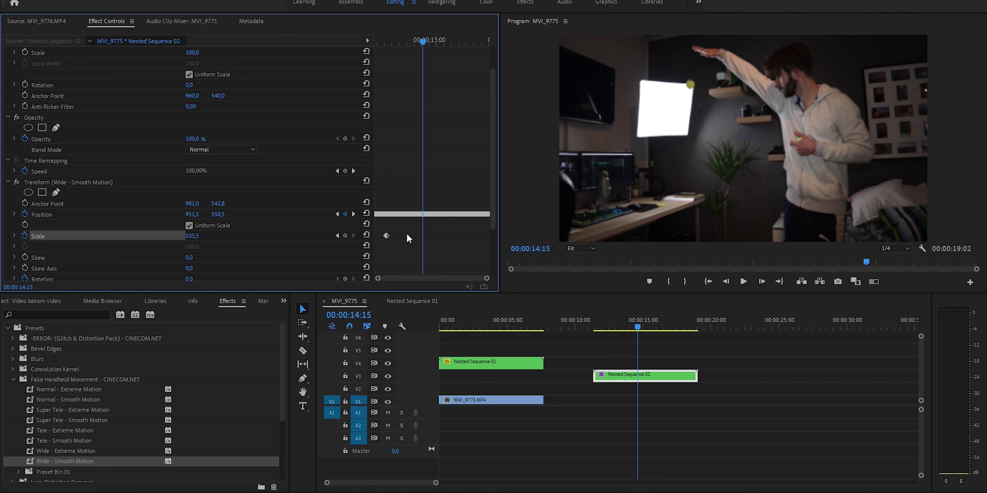
key(Left)
click(348, 233)
Keyframe the Transform effect's Scale to 108 at 00:00:14:16 and back to 105,5 at 00:00:14:17.
key(Right)
click(199, 234)
text(108)
key(Return)
key(Right)
click(199, 236)
text(10)
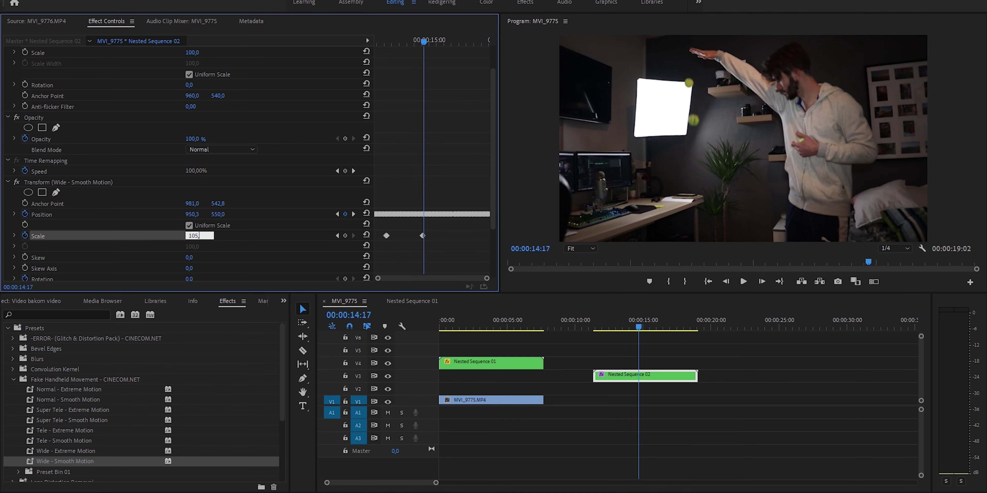
text(5,5)
key(Return)
Add a Transform Scale keyframe at 00:00:15:11 and advance to 00:00:15:15.
key(space)
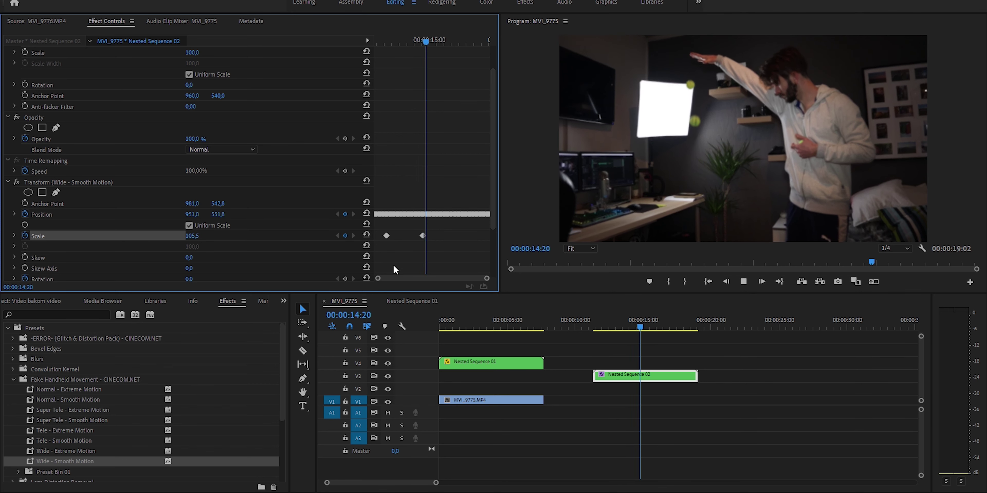
key(space)
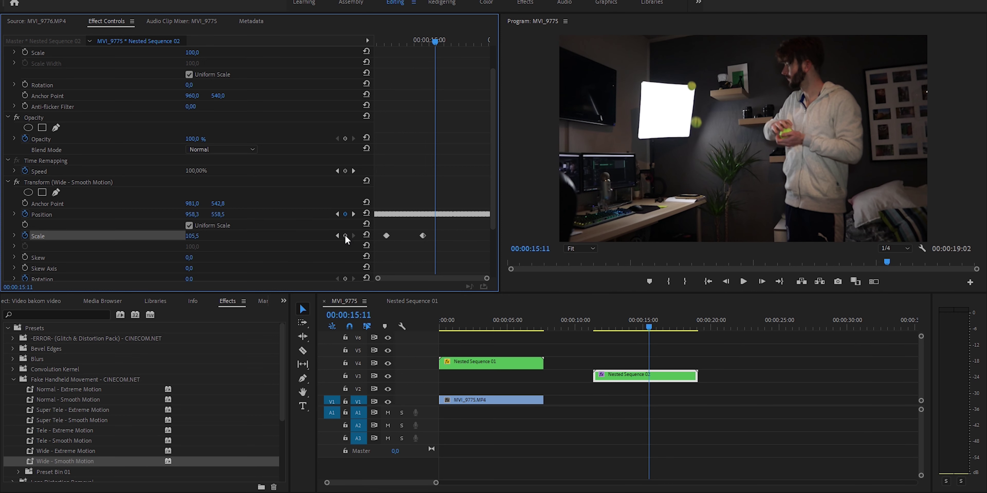
key(Right)
key(Right)
key(Right)
key(Right)
key(Right)
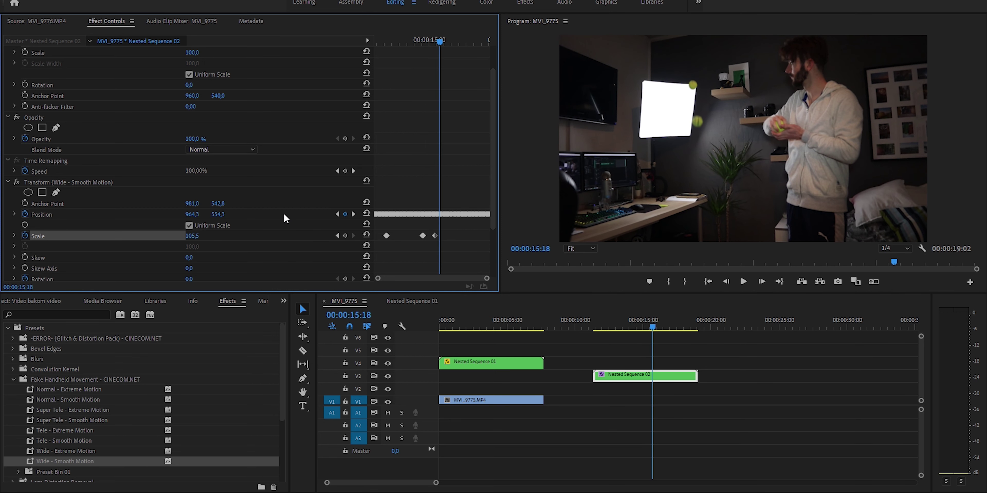
key(Left)
Set the Transform effect's Scale to 112 and then to 130 at 00:00:15:15 for a zoom-in.
click(200, 235)
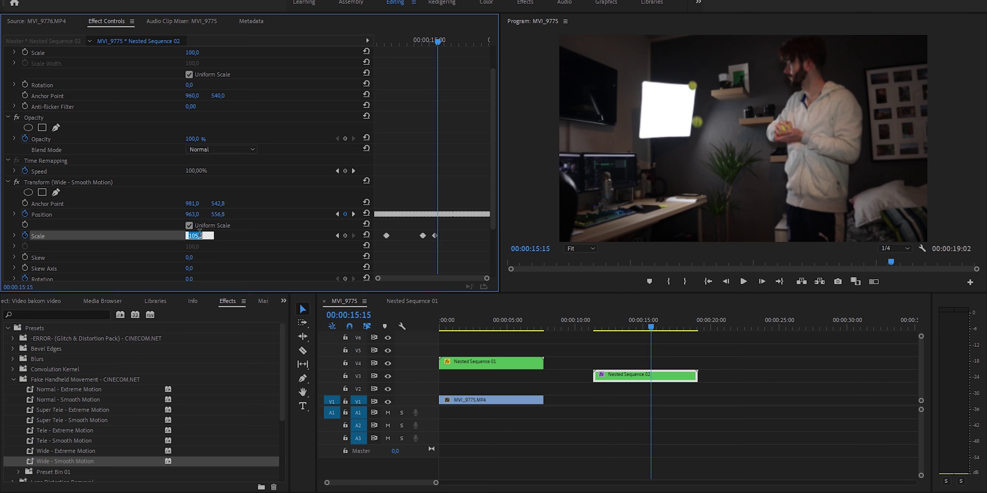
text(112)
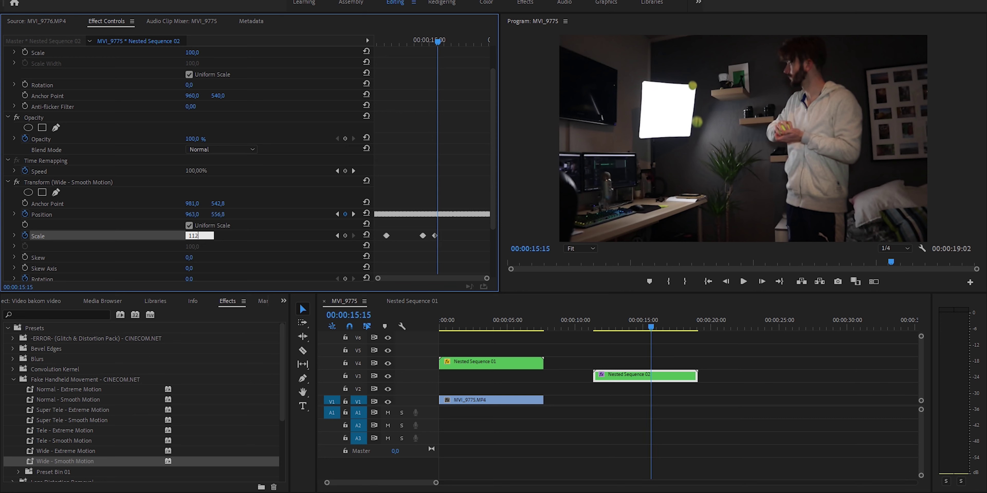
key(Return)
click(192, 236)
text(130)
key(Return)
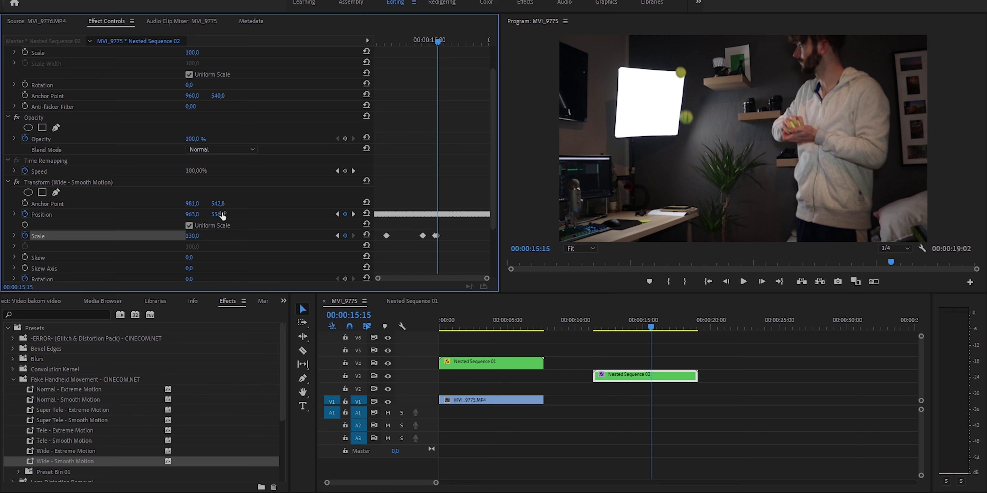
Play on to the third ball's drop and add a Transform Scale keyframe at 00:00:17:00.
key(space)
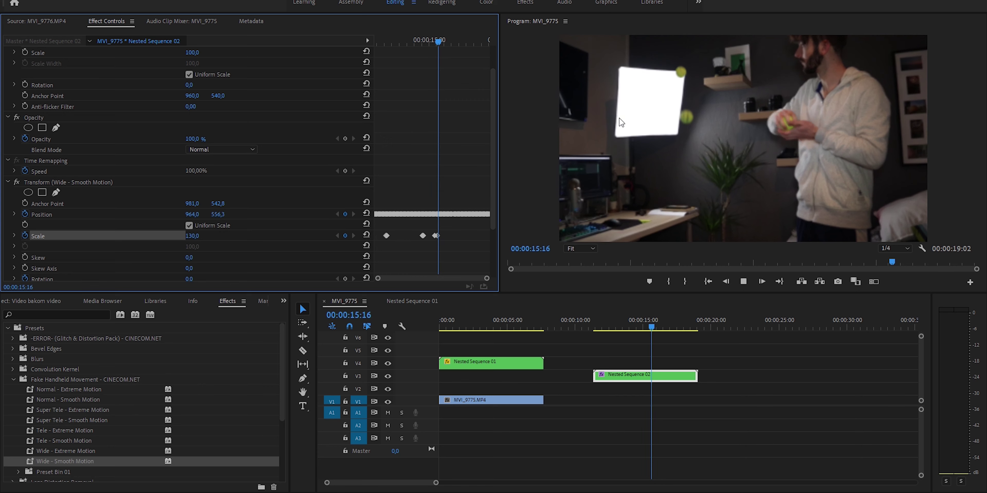
key(Left)
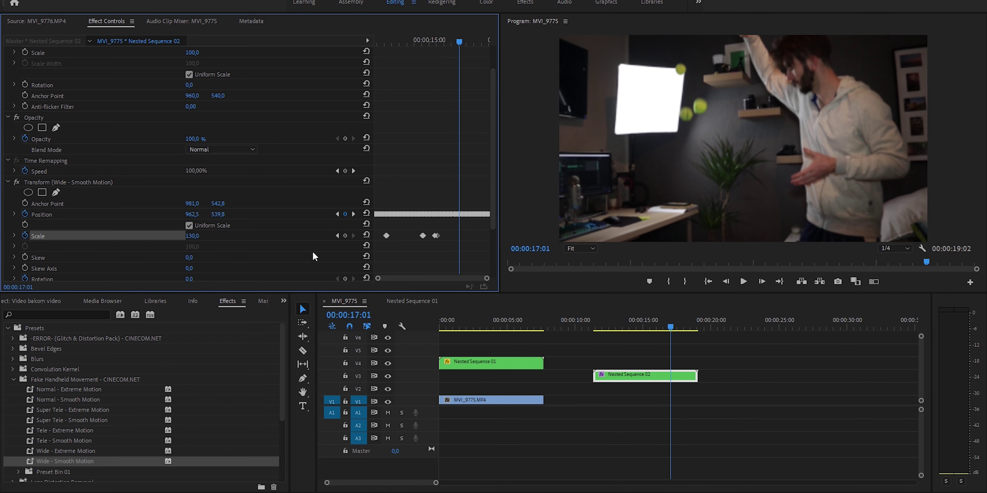
click(345, 235)
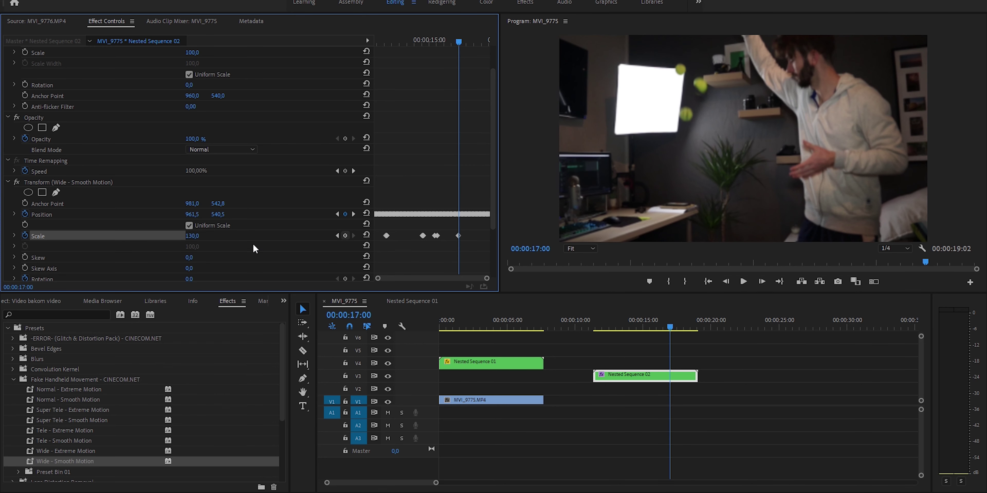
Keyframe the Transform effect's Scale to 133 at 00:00:17:01, after trying 135, and back to 130 at 00:00:17:02.
click(192, 235)
text(1)
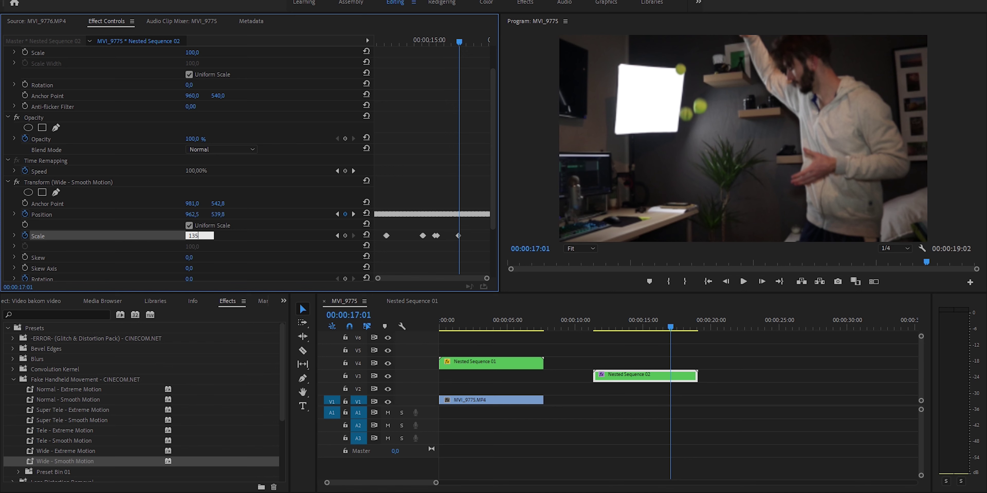
text(35)
key(Return)
click(200, 236)
text(133)
key(Return)
key(Right)
click(200, 235)
text(130)
key(Return)
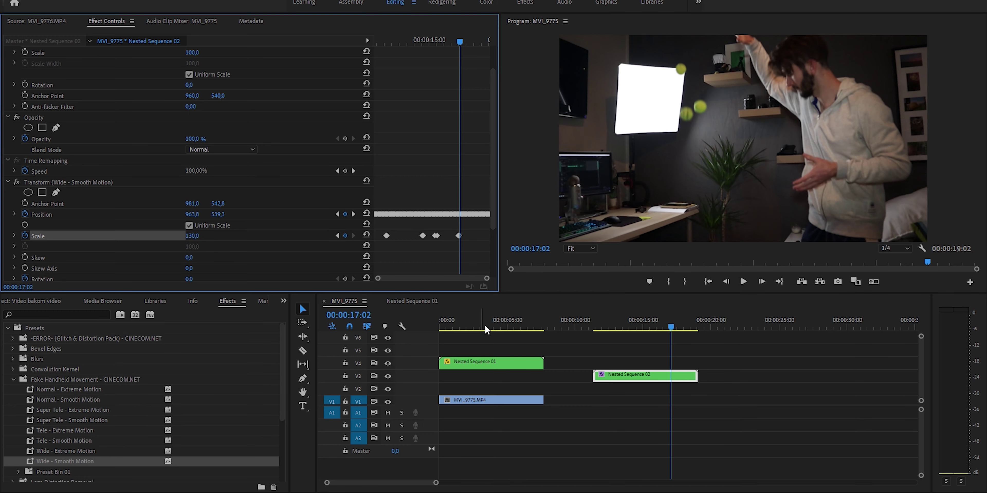
Play Nested Sequence 02 from its start through 00:00:17:17 to review the scale bumps and zoom.
click(593, 327)
key(space)
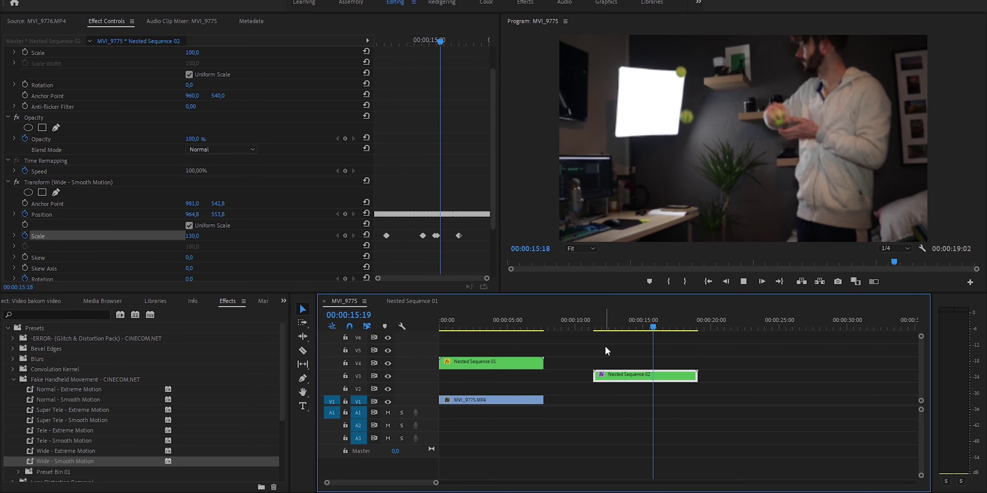
key(space)
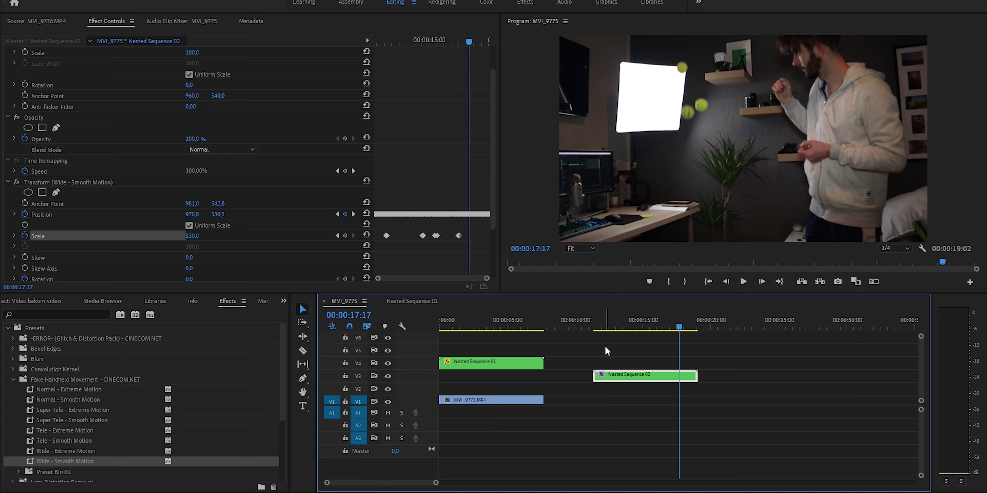
drag(673, 326, 667, 347)
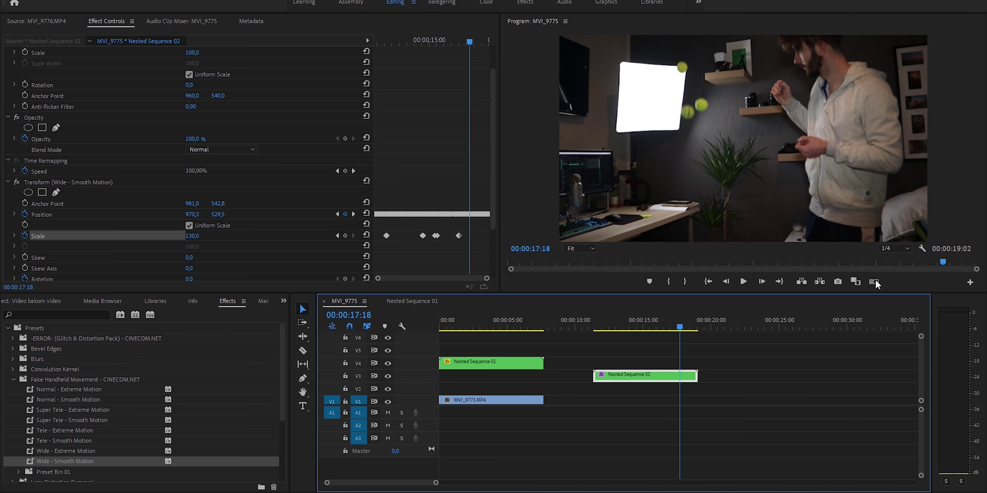
Open Nested Sequence 02 and Nested Sequence 01 to inspect their stacked clips, and return to the MVI_9775 sequence.
click(594, 327)
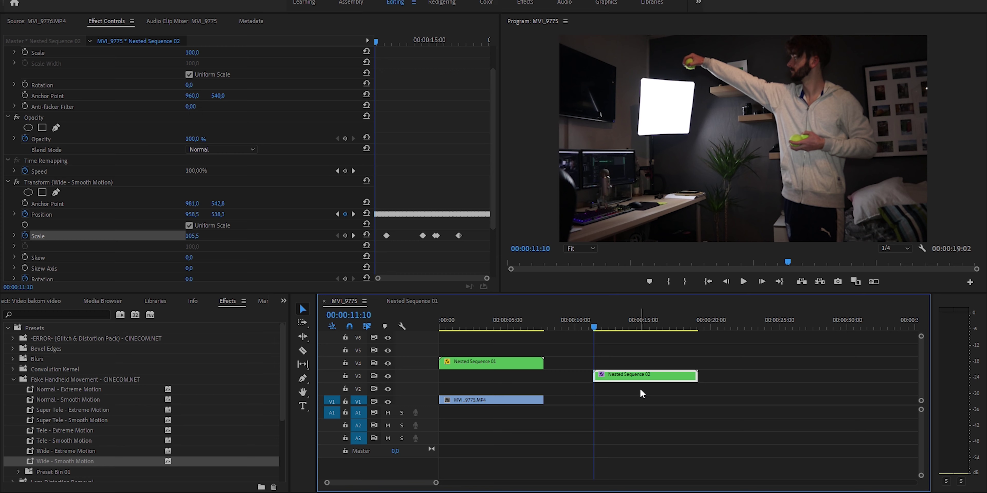
double_click(640, 377)
drag(443, 329, 469, 323)
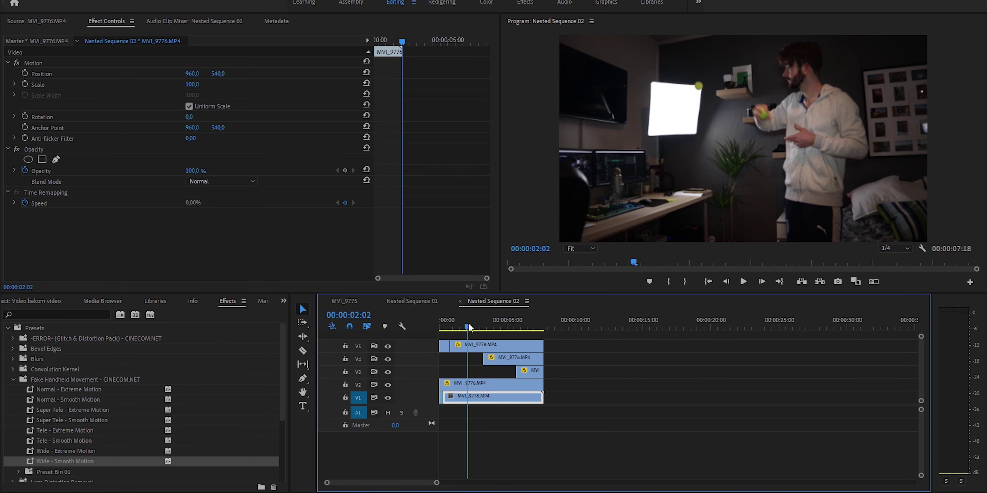
click(428, 297)
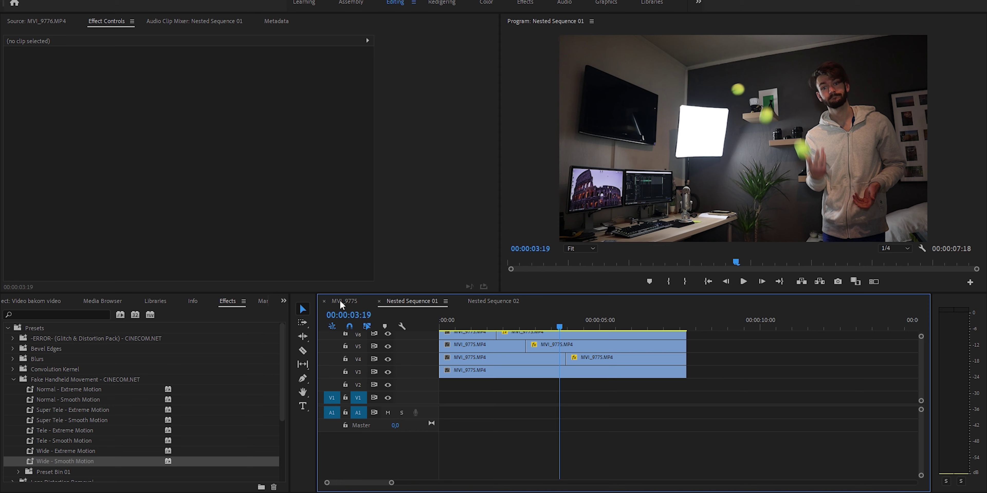
click(340, 300)
Replay Nested Sequence 02 and inspect the frame at 00:00:12:06 with the preview at 100%.
key(space)
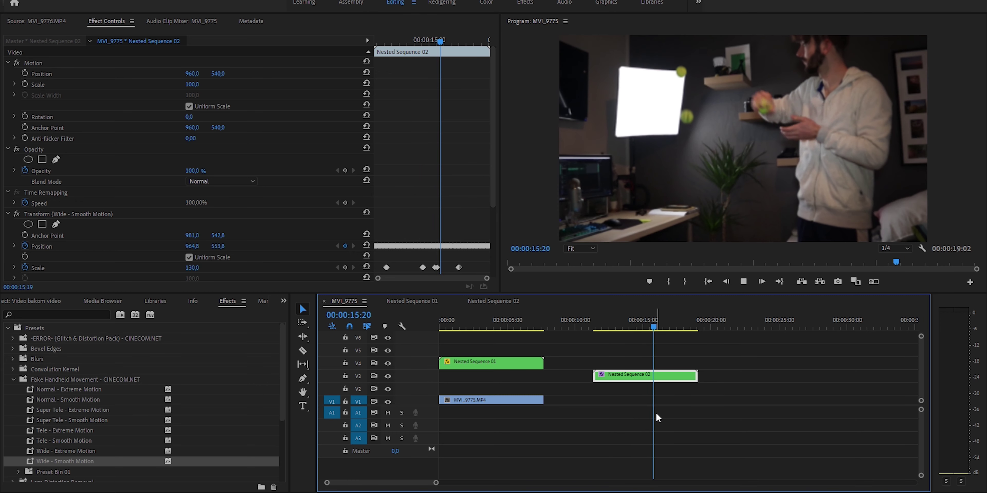
mouse_move(611, 330)
mouse_down()
mouse_move(597, 327)
mouse_move(607, 331)
mouse_up()
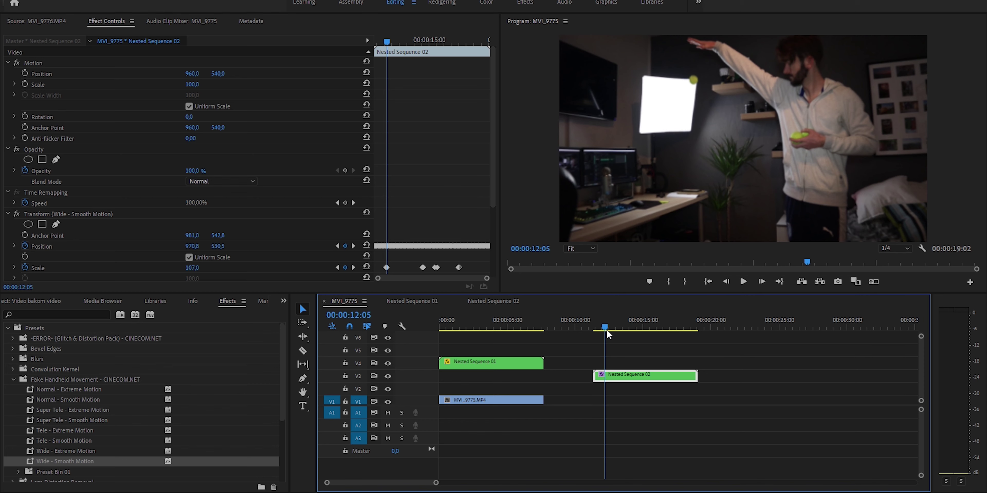
key(Right)
click(585, 251)
click(581, 318)
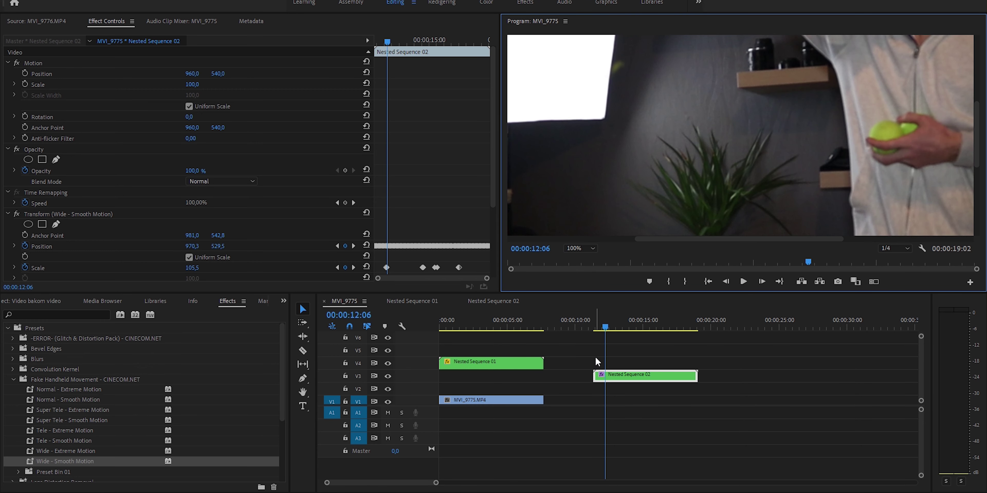
Cut the single frame at 00:00:12:05 out of Nested Sequence 02, delete it, and move the opening piece forward to close the gap.
key(Left)
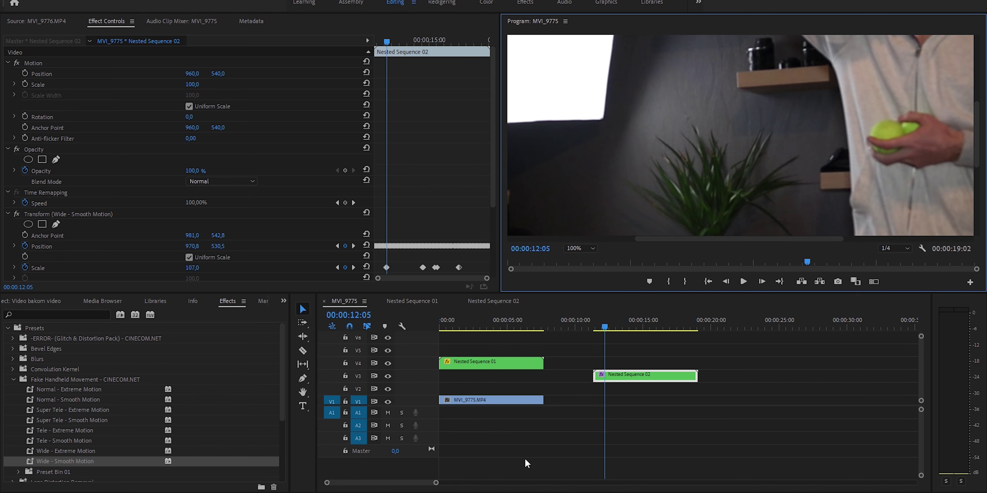
key(equal)
key(equal)
key(equal)
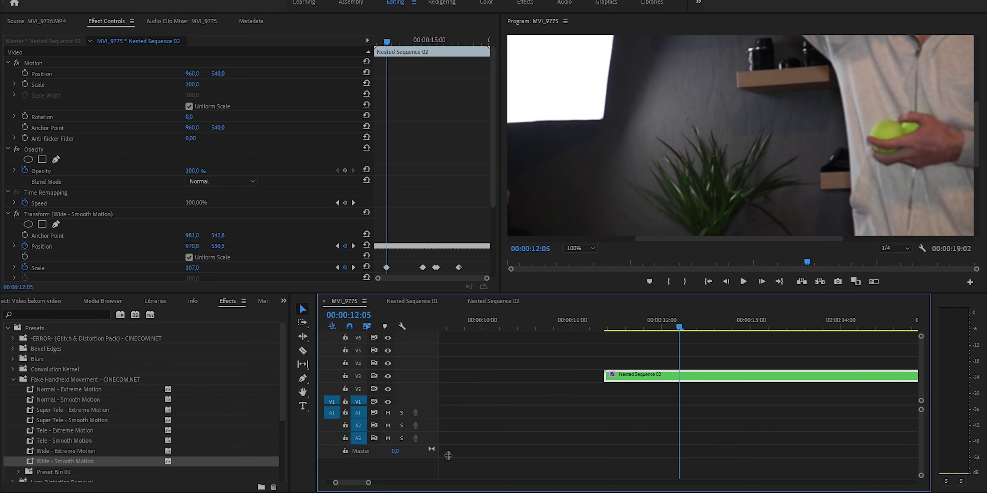
click(680, 374)
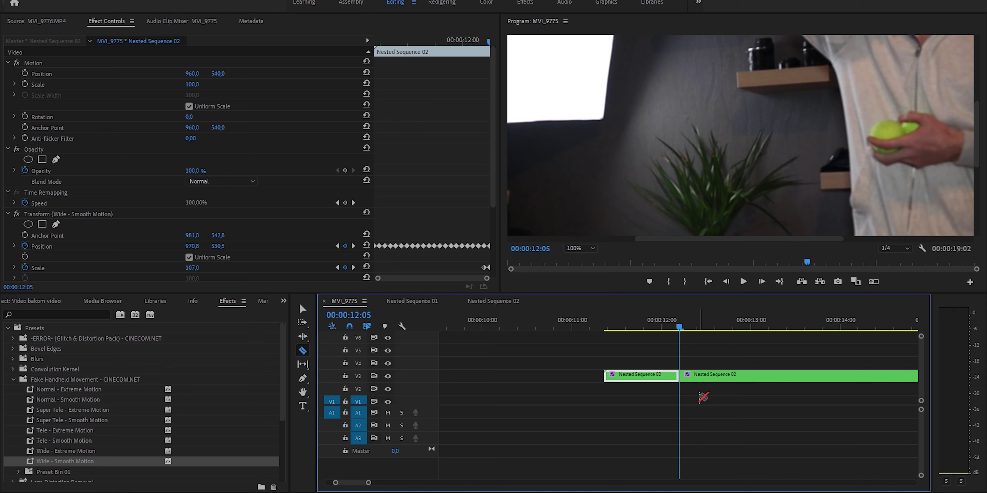
key(Right)
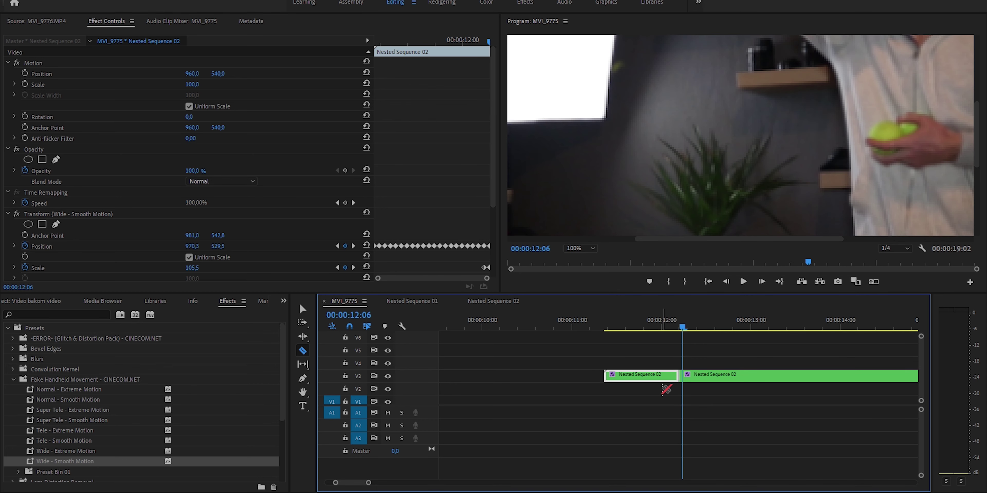
key(Right)
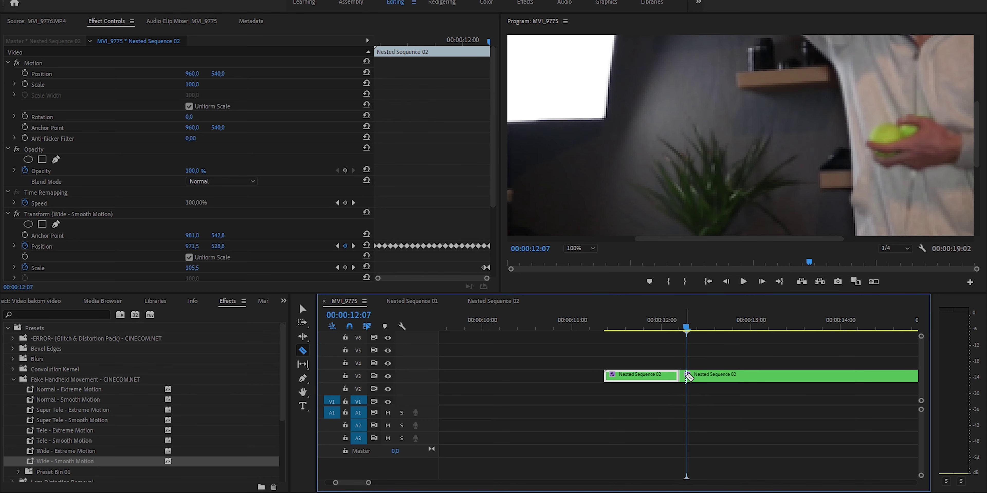
key(Left)
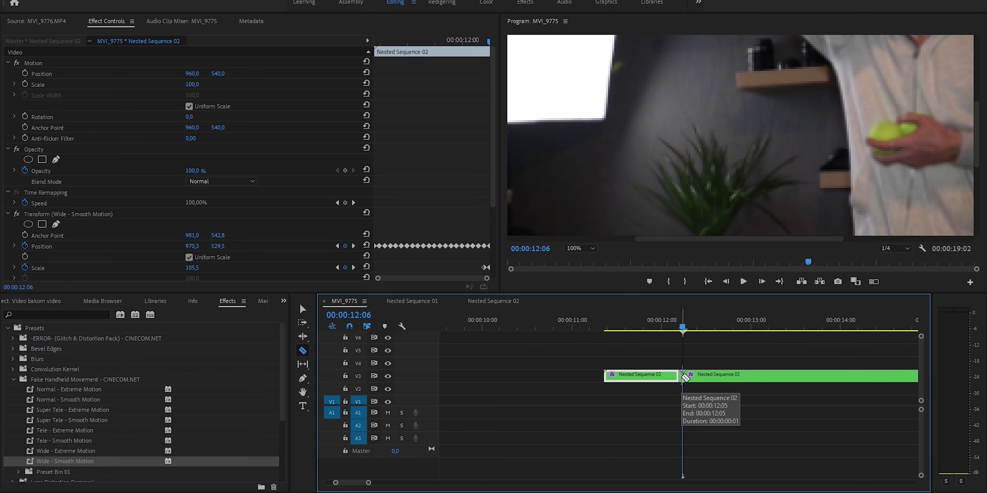
key(v)
click(682, 377)
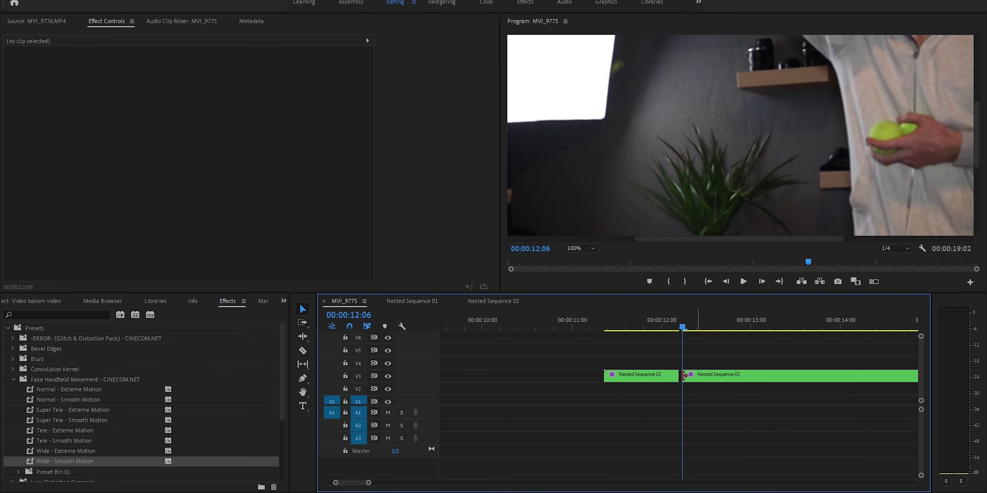
click(672, 376)
Replay the cut, remove the frame at 00:00:12:06 from Nested Sequence 02, and shift the opening piece against the remaining clip.
drag(641, 326, 606, 329)
key(space)
key(space)
key(c)
drag(697, 322, 682, 325)
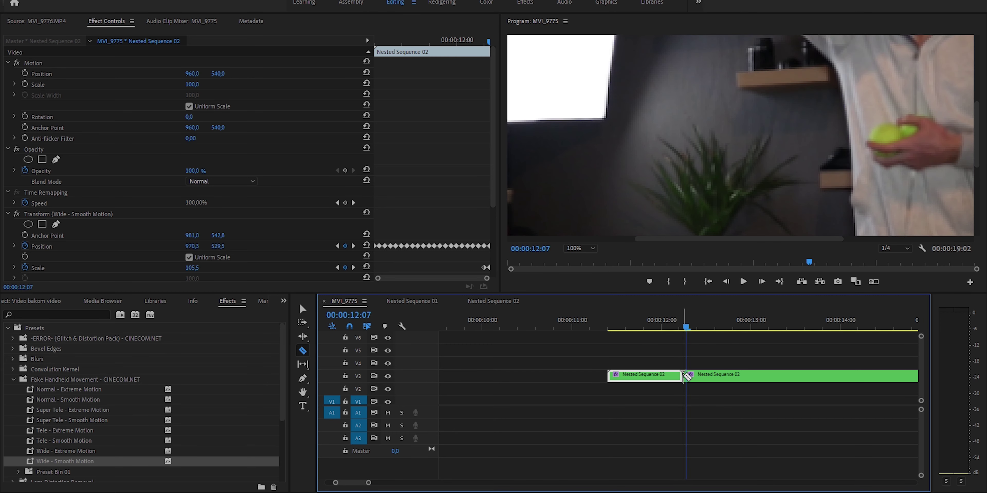
key(v)
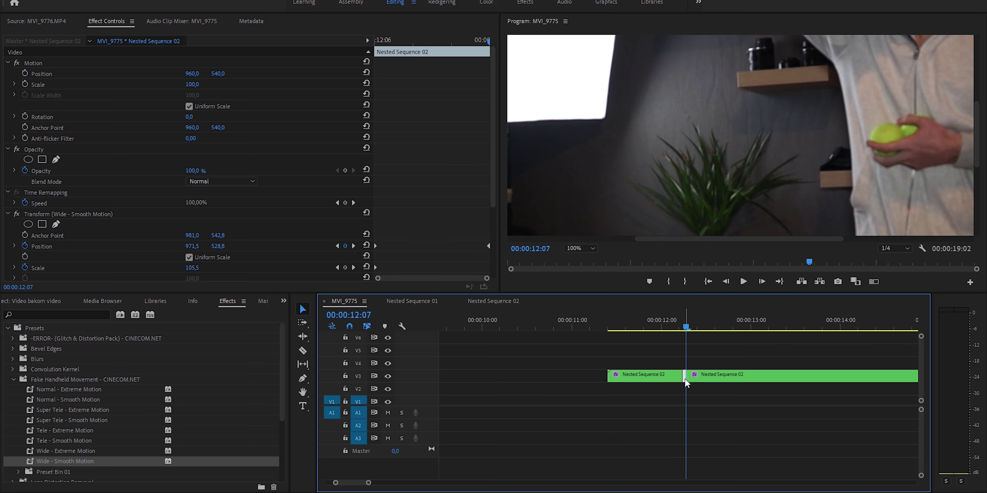
click(684, 379)
drag(644, 373, 651, 373)
Replay the opening piece of Nested Sequence 02 around 00:00:11:19 and set the program preview zoom to Fit.
click(653, 324)
key(space)
key(space)
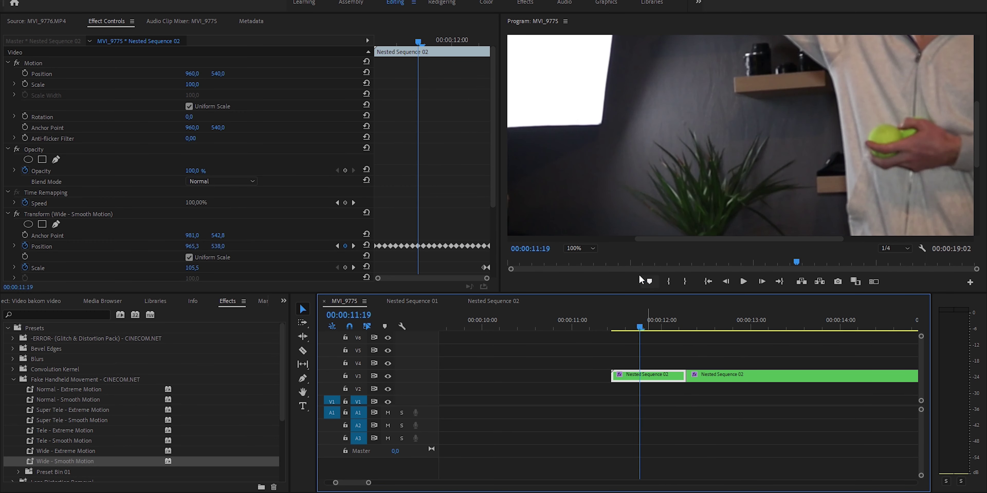
click(592, 248)
click(578, 258)
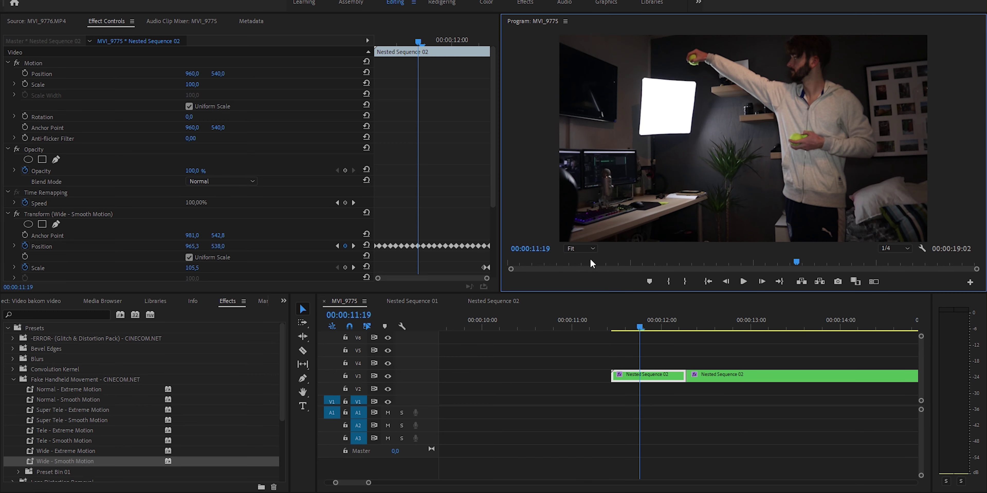
Play the trimmed Nested Sequence 02 from its start to check the first bump and the following zooms.
click(614, 329)
key(space)
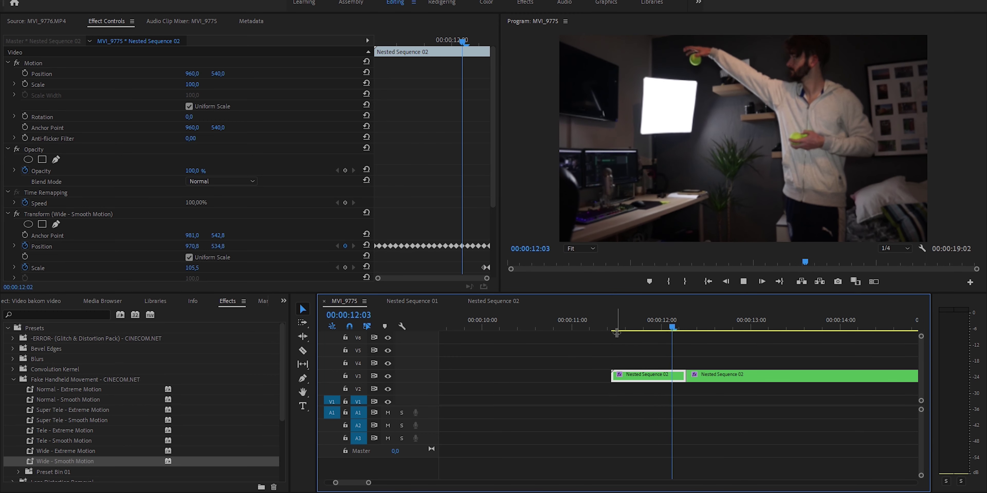
click(616, 332)
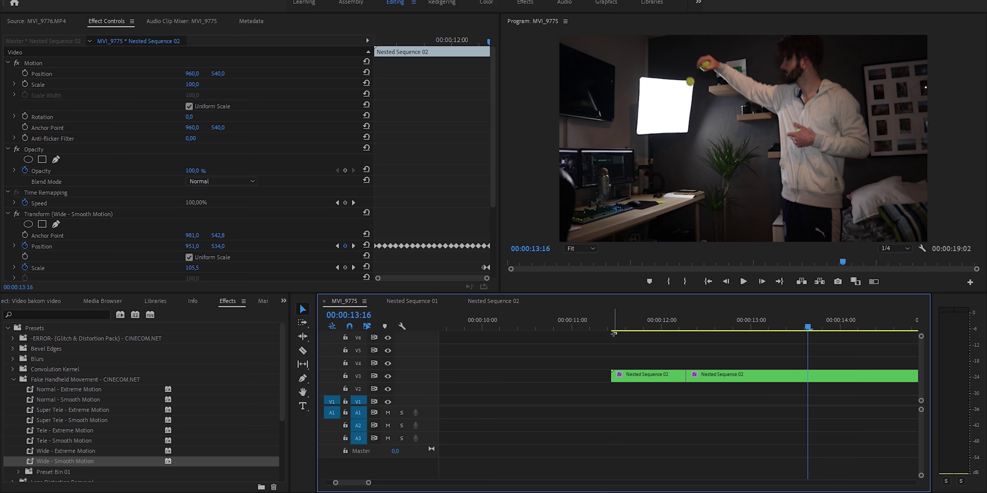
key(space)
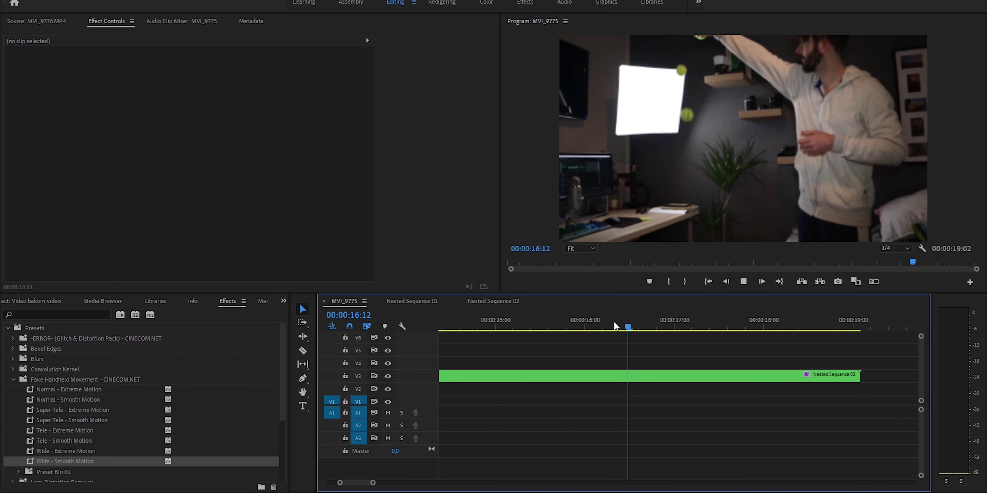
key(space)
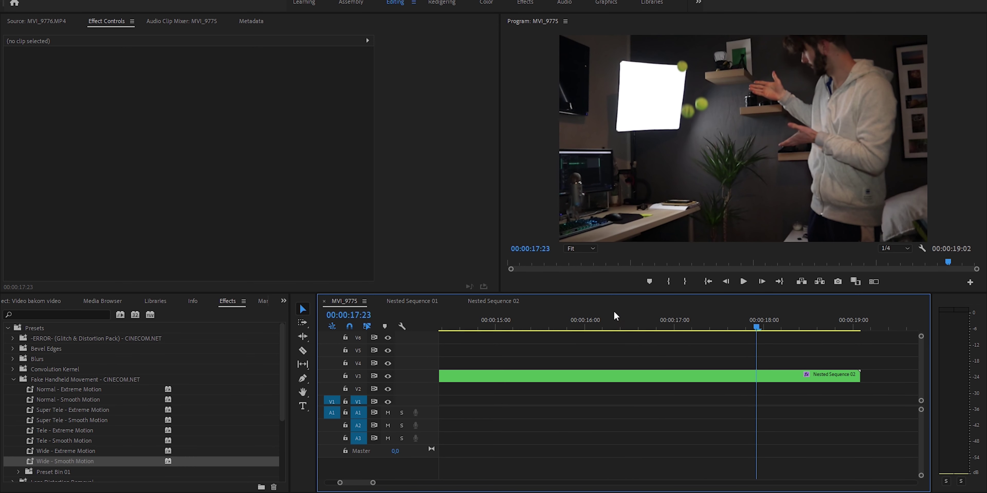
drag(372, 484, 417, 483)
click(549, 329)
key(space)
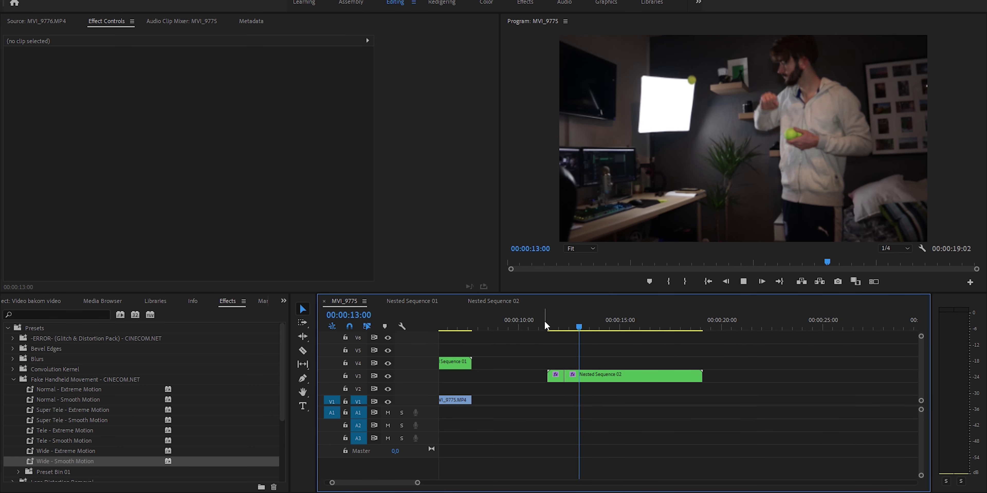
key(space)
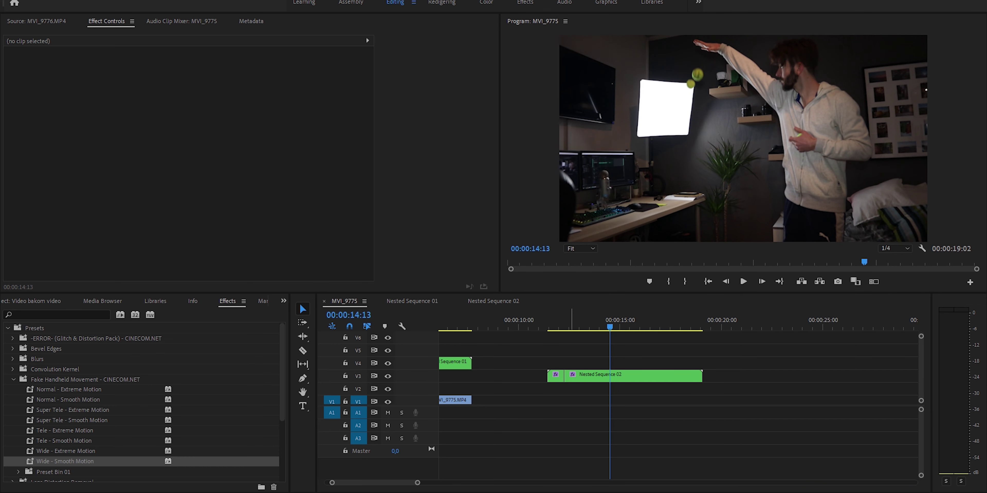
Import the knocks-medium-17sec.wav sound effect into the Video bakom video project.
key(shift+7)
click(15, 304)
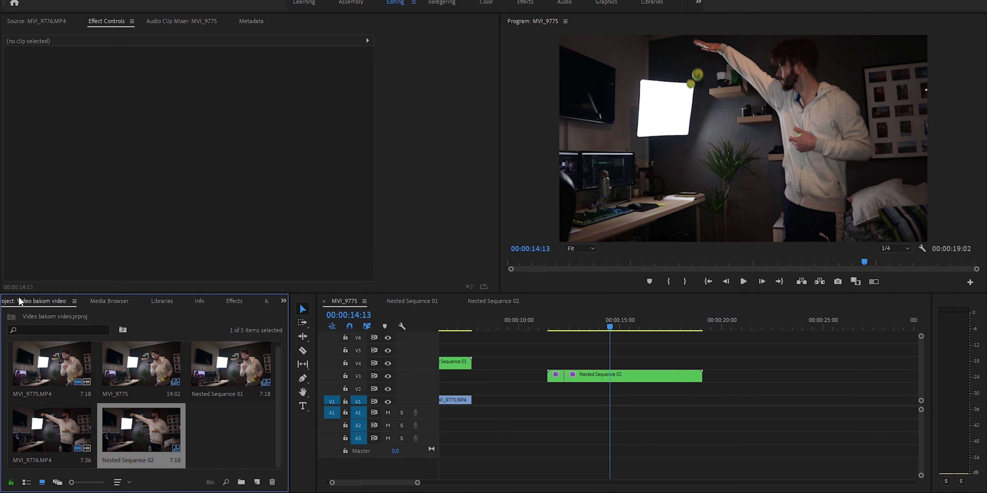
drag(927, 458, 188, 380)
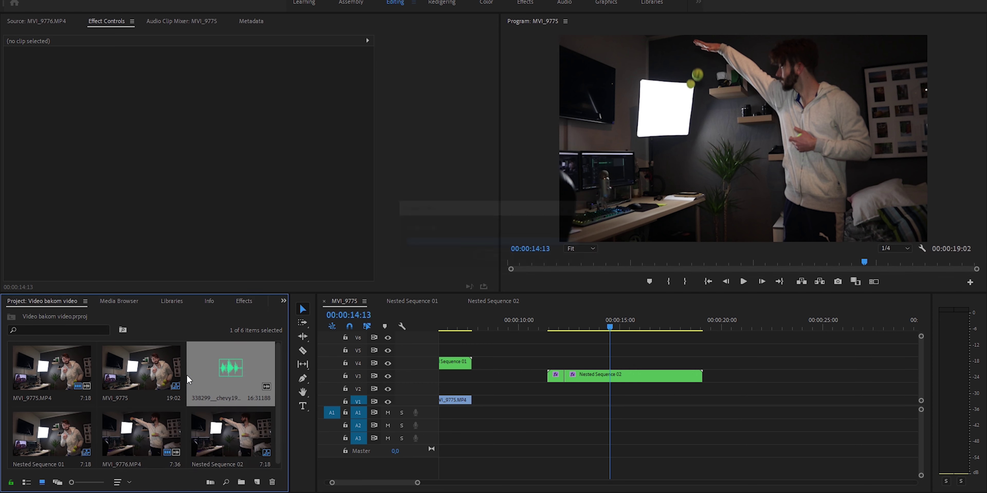
Open the knocks sound in the source preview and mark only the first knock, from 00:00:00:04 to 00:00:00:22.
double_click(219, 368)
click(32, 76)
drag(32, 75, 22, 84)
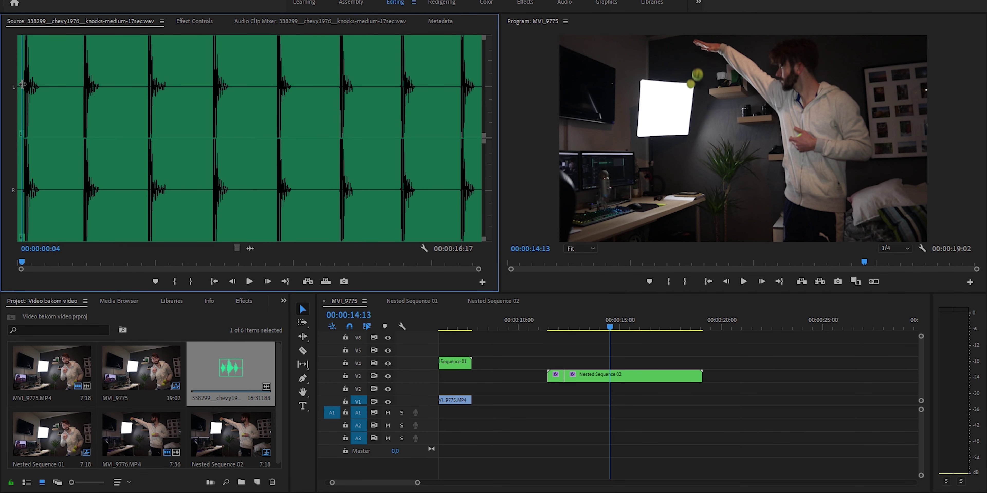
key(i)
key(space)
key(space)
key(o)
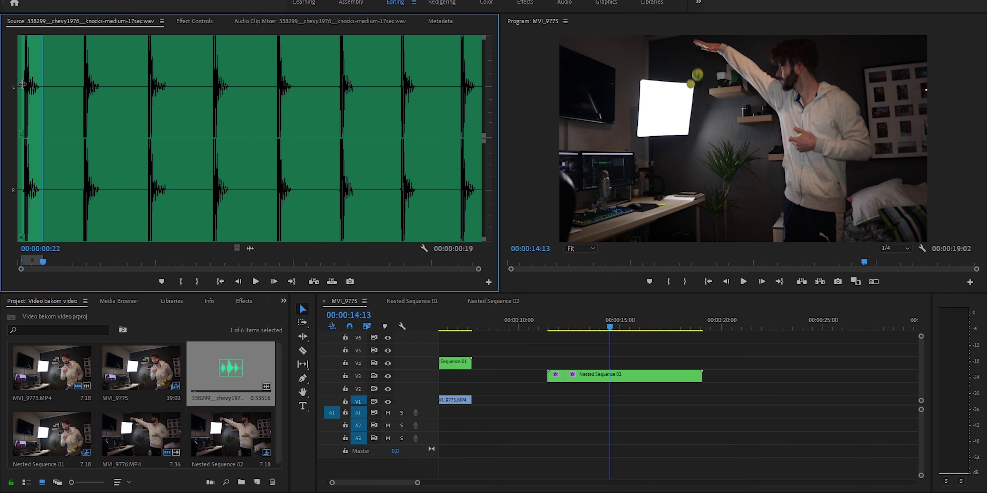
Place the marked knock on audio track A1 at 00:00:12:06 and play it through 00:00:14:17.
drag(600, 332, 563, 330)
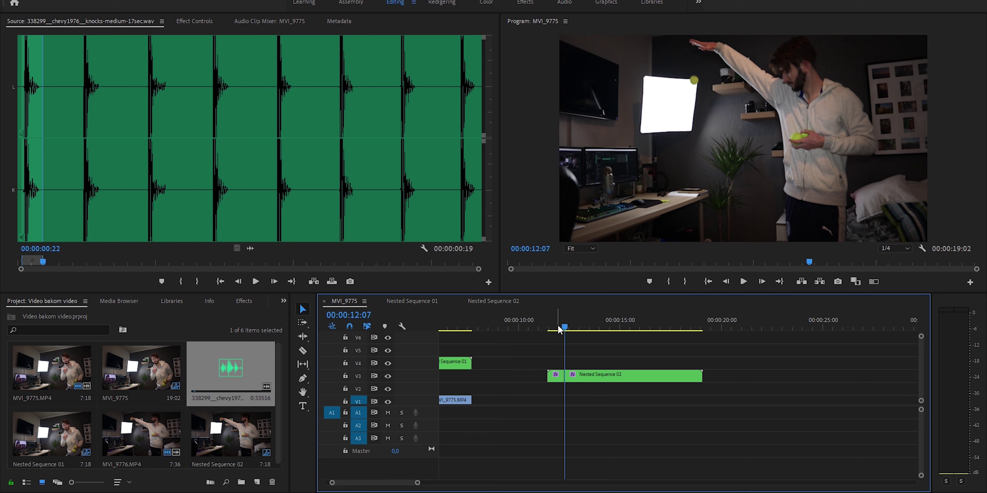
drag(250, 249, 574, 394)
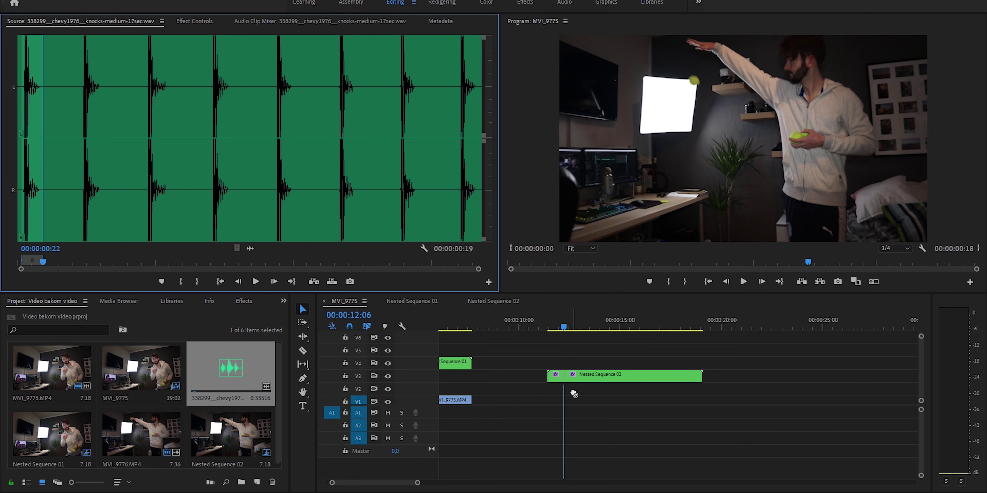
drag(576, 440, 562, 441)
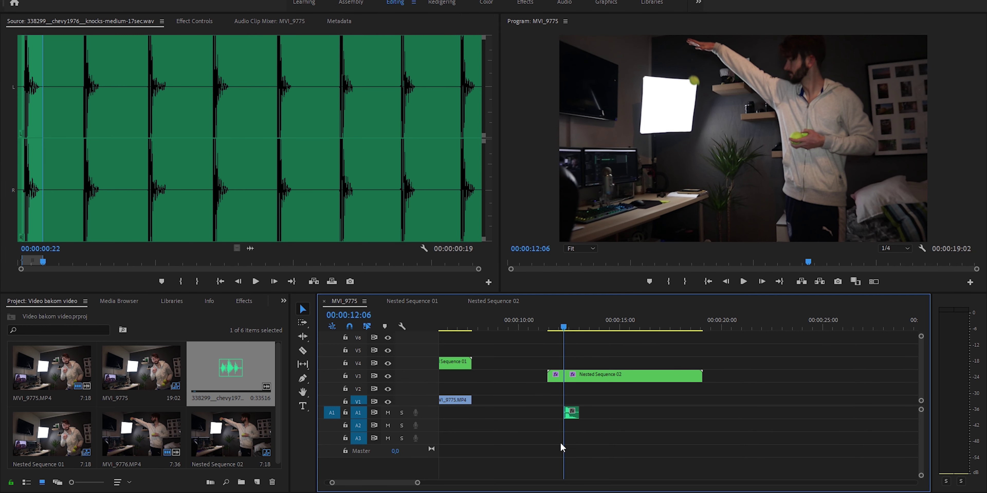
key(space)
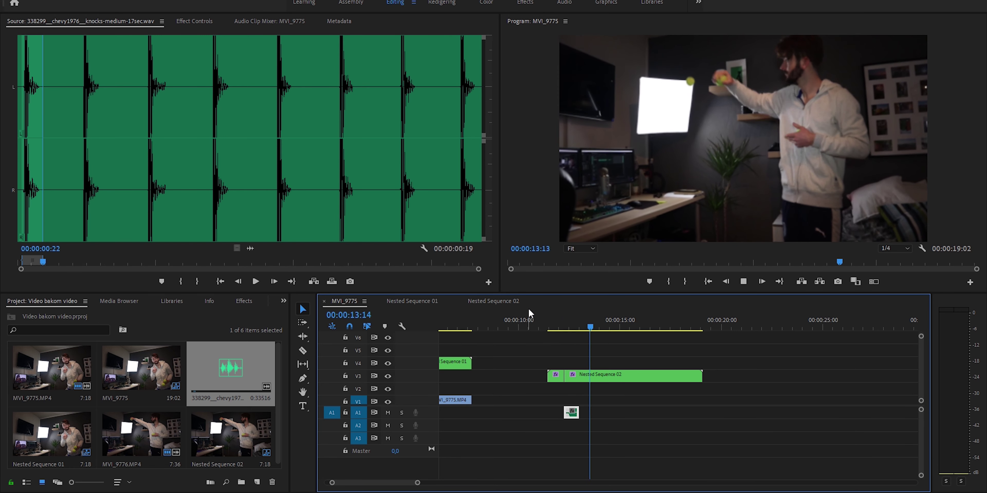
key(space)
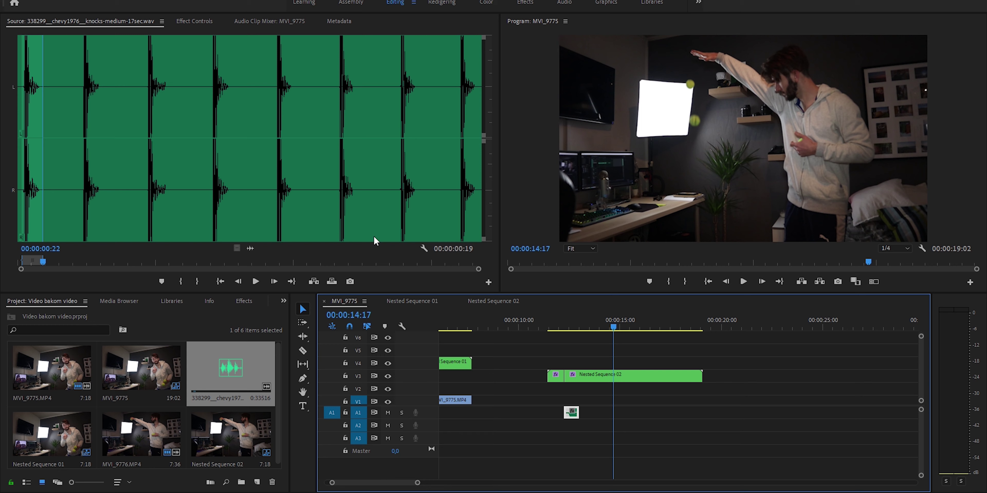
Add a second knock to A1 at about 00:00:14:16 and fine-tune its timing against the second ball's freeze.
drag(290, 273, 613, 413)
drag(615, 326, 612, 325)
key(space)
key(space)
drag(418, 484, 361, 484)
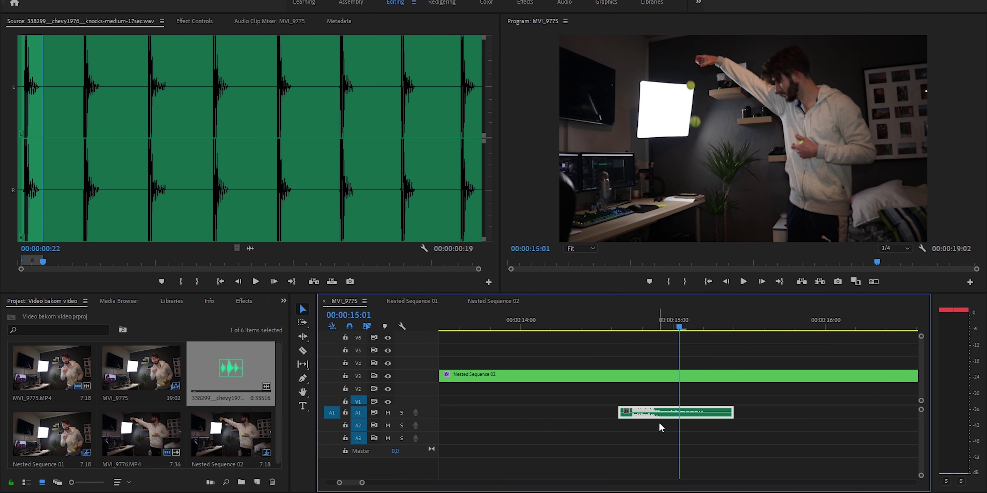
drag(652, 415, 649, 419)
click(590, 329)
key(space)
Replay the section around the first knock up to 00:00:12:11 to check its timing.
drag(738, 414, 580, 406)
click(559, 324)
key(space)
key(space)
drag(641, 419, 564, 418)
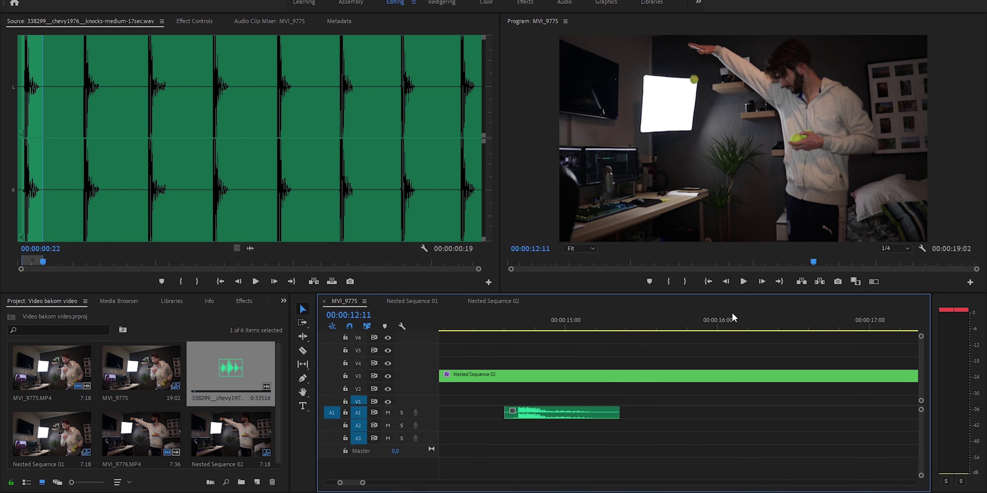
Find the third ball's freeze and add another knock to A1 at about 00:00:17:01.
click(760, 328)
key(space)
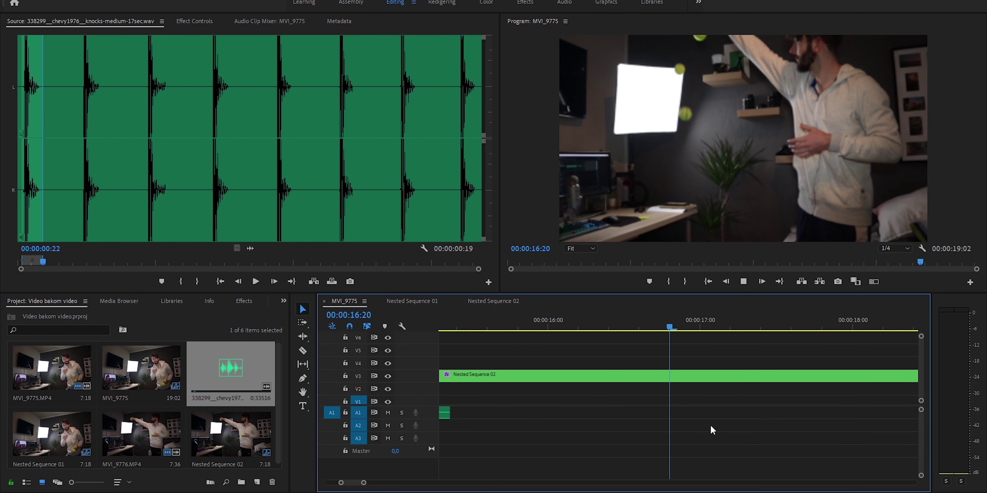
key(Left)
key(Left)
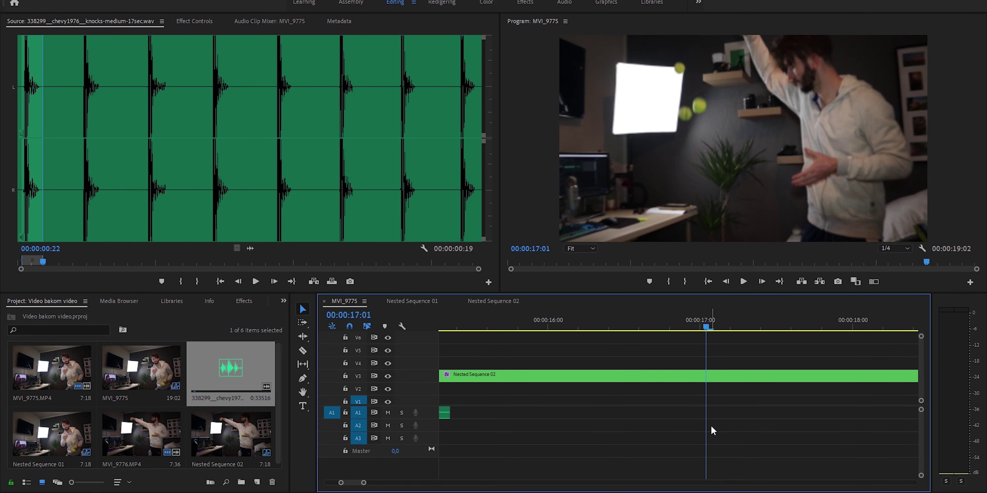
drag(250, 249, 721, 454)
key(space)
Lower the audio gain of all three knock clips on A1 together and replay the first knock.
drag(362, 484, 451, 484)
drag(703, 449, 575, 415)
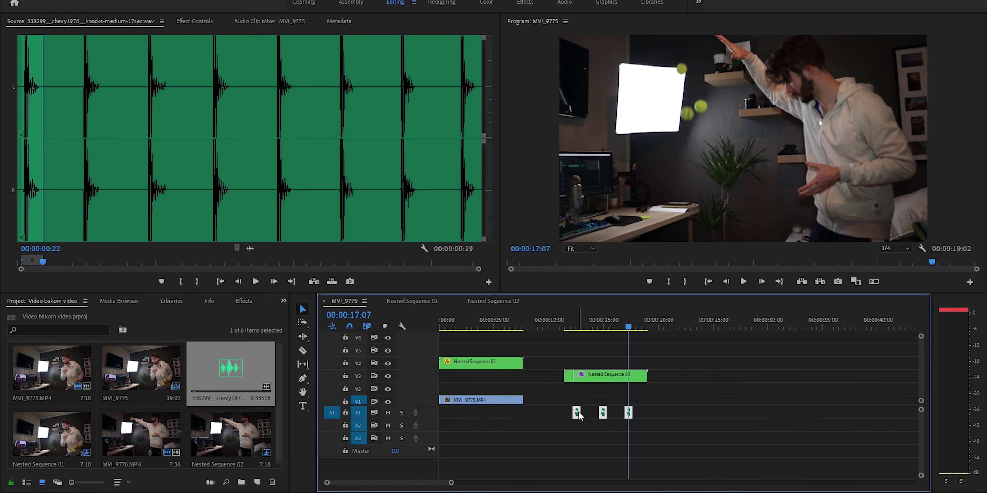
right_click(578, 416)
click(650, 327)
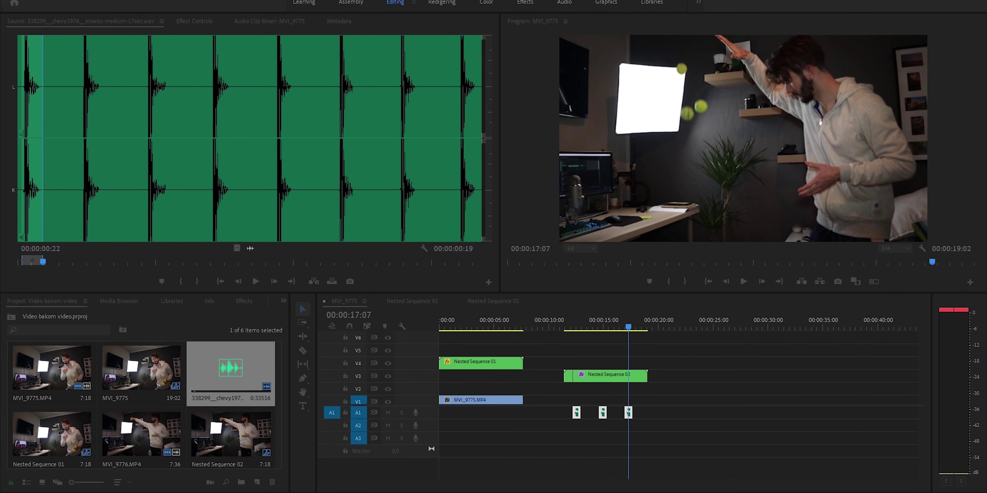
click(571, 330)
key(space)
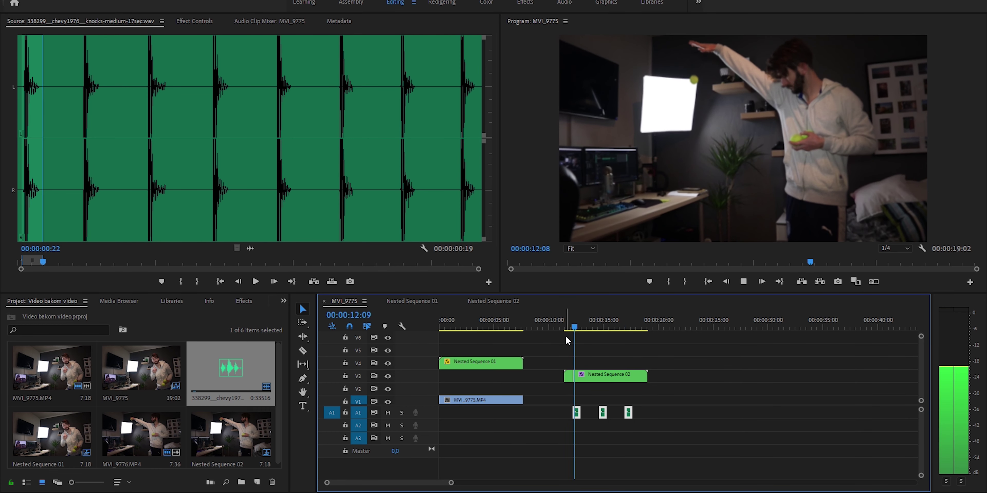
key(space)
Adjust the audio gain of all three knock clips on A1 together and replay the first knock's section.
drag(673, 434, 562, 413)
right_click(577, 419)
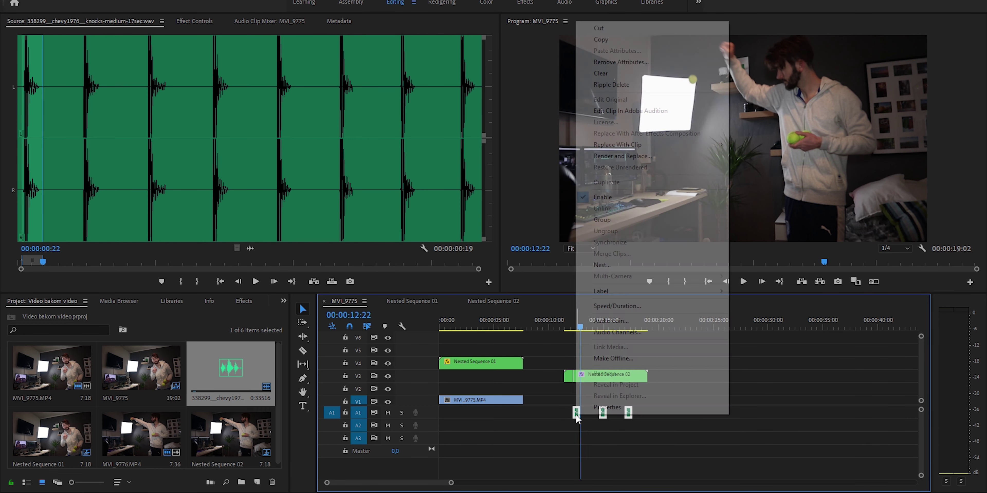
click(643, 325)
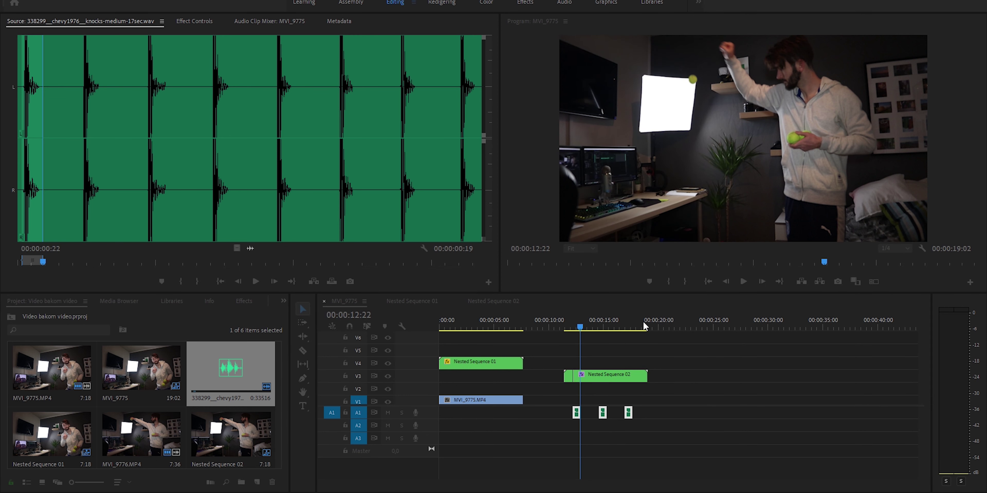
key(space)
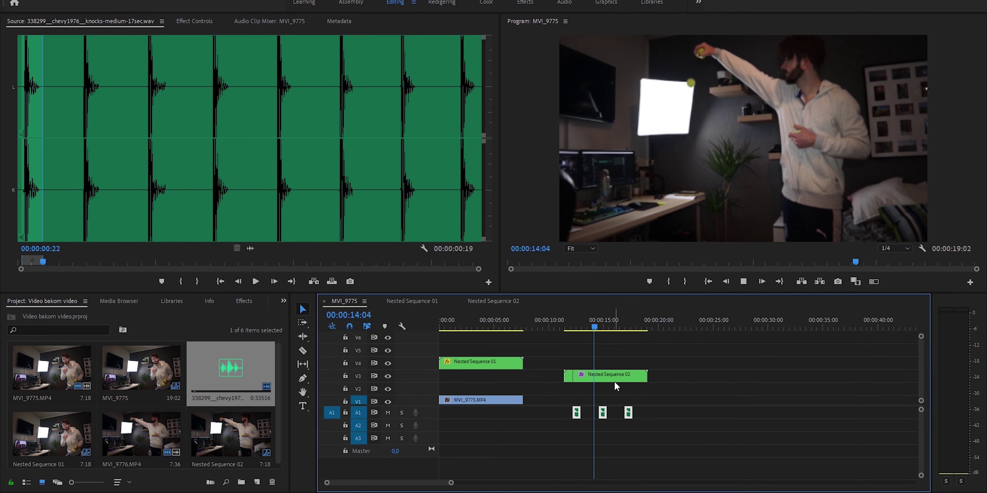
key(space)
Import the birds-singing-03.wav ambience, mark a range ending at 00:00:06:15, place it on A2 under Nested Sequence 02, and play it.
drag(421, 383, 210, 368)
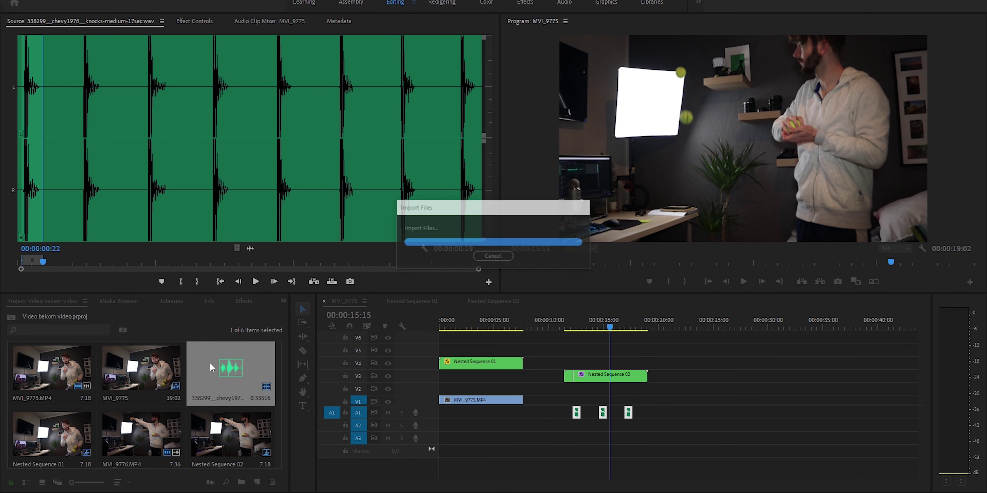
click(65, 83)
key(space)
click(135, 115)
key(o)
drag(355, 322, 644, 433)
click(566, 329)
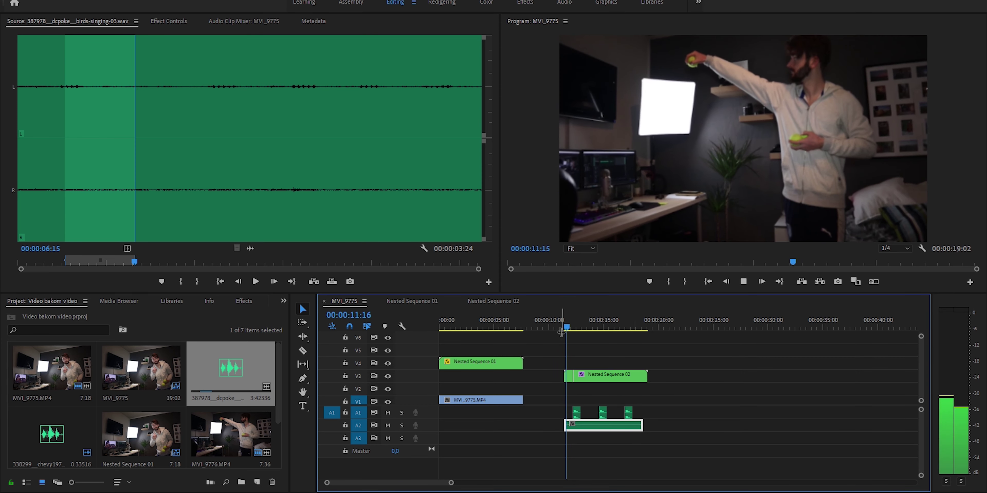
Adjust the audio gain of the birds clip on A2 and replay the scene from about 00:00:11:04 to judge the mix.
right_click(621, 431)
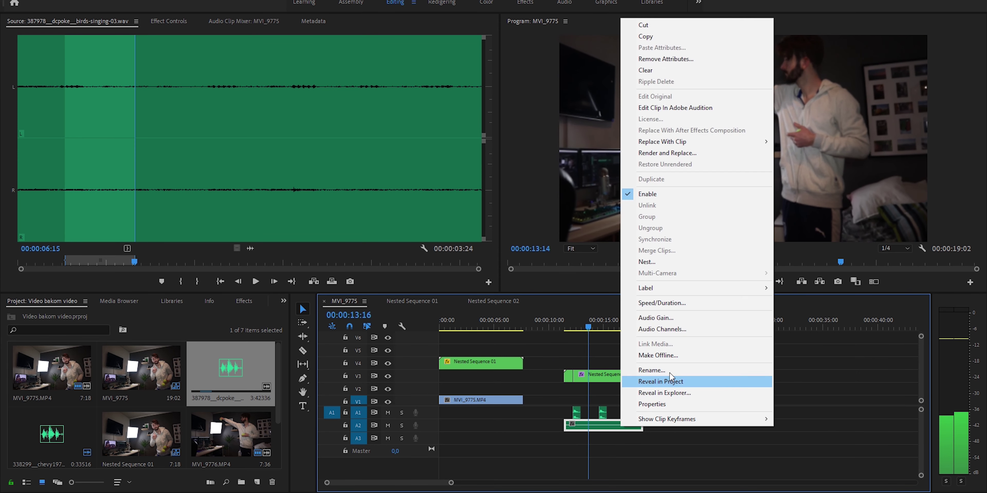
click(690, 320)
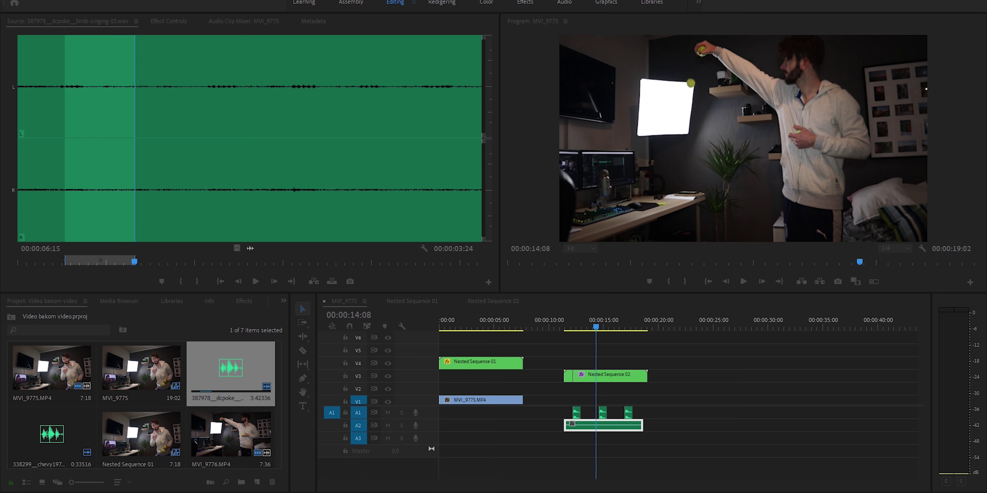
key(Return)
click(562, 327)
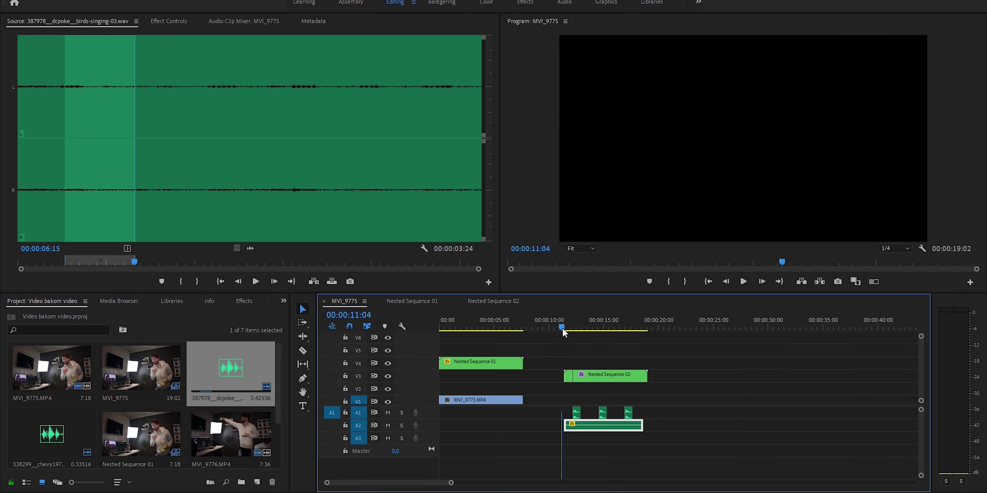
key(space)
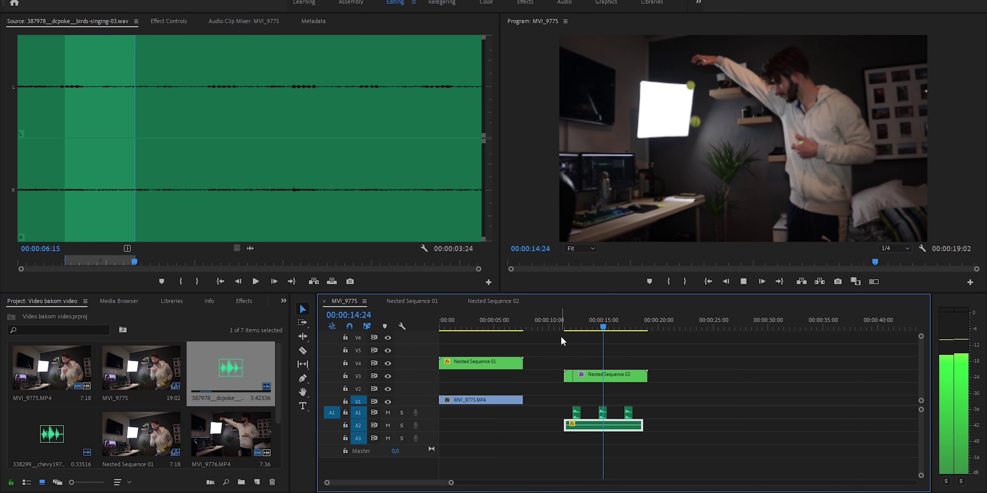
click(563, 324)
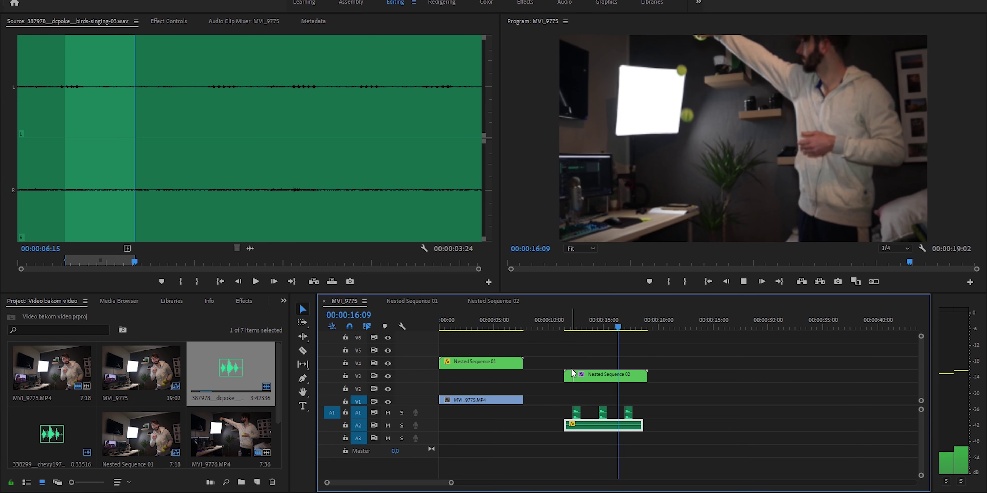
key(space)
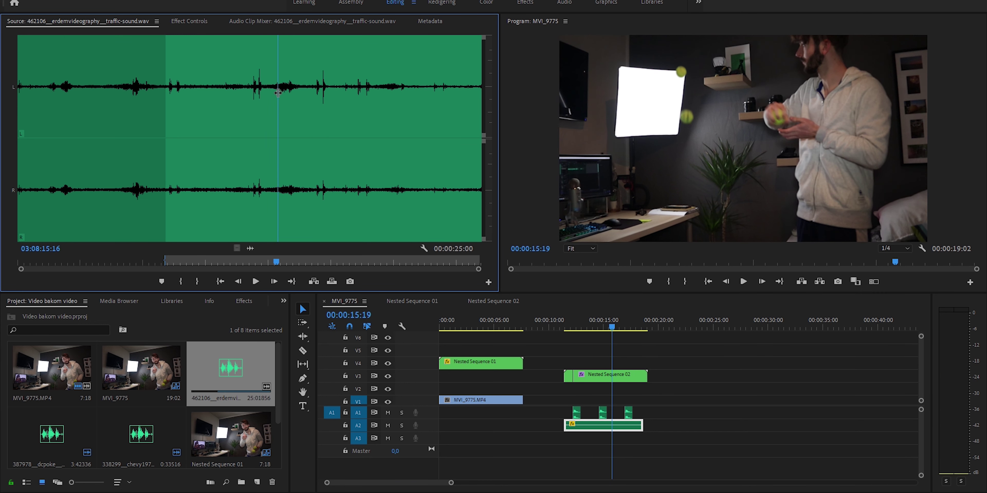
Mark a range of traffic-sound.wav ending at 03:08:09:10, place it on A3, and match its end to the birds clip.
click(191, 85)
key(o)
drag(250, 249, 628, 440)
drag(645, 435, 643, 435)
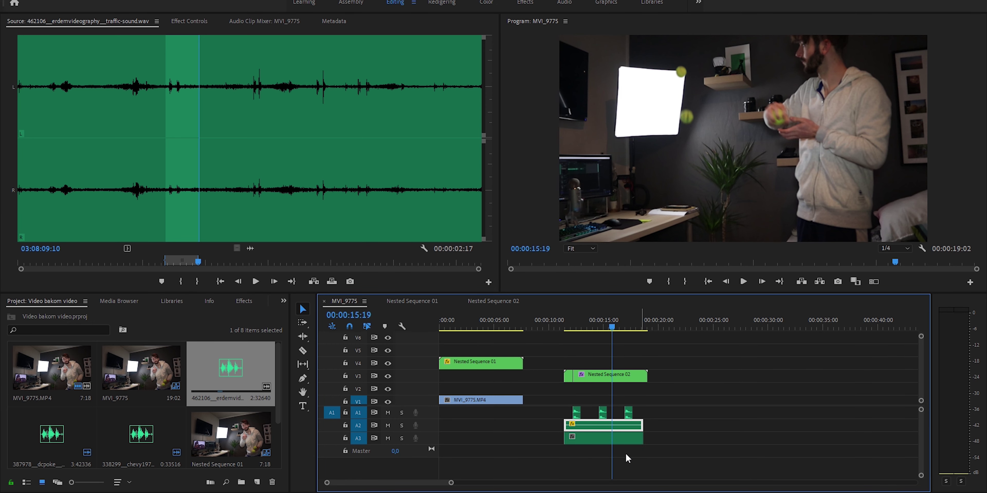
key(space)
click(586, 332)
Adjust the audio gain of the traffic clip on A3 and replay the scene with all sounds.
click(605, 440)
right_click(605, 439)
click(663, 341)
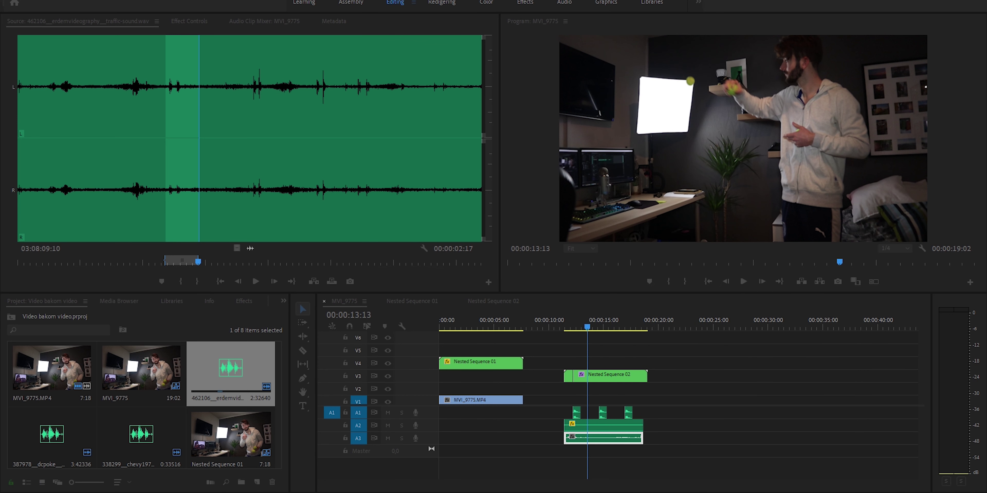
key(Return)
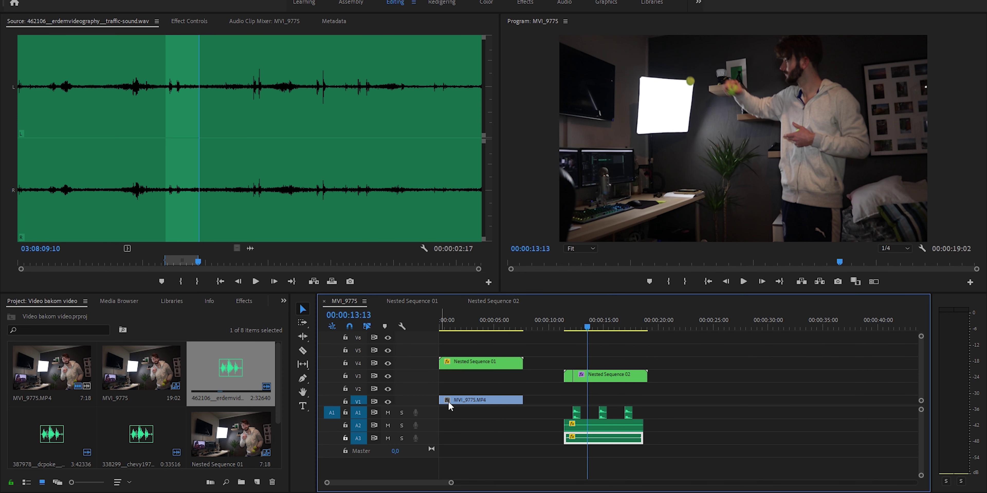
key(space)
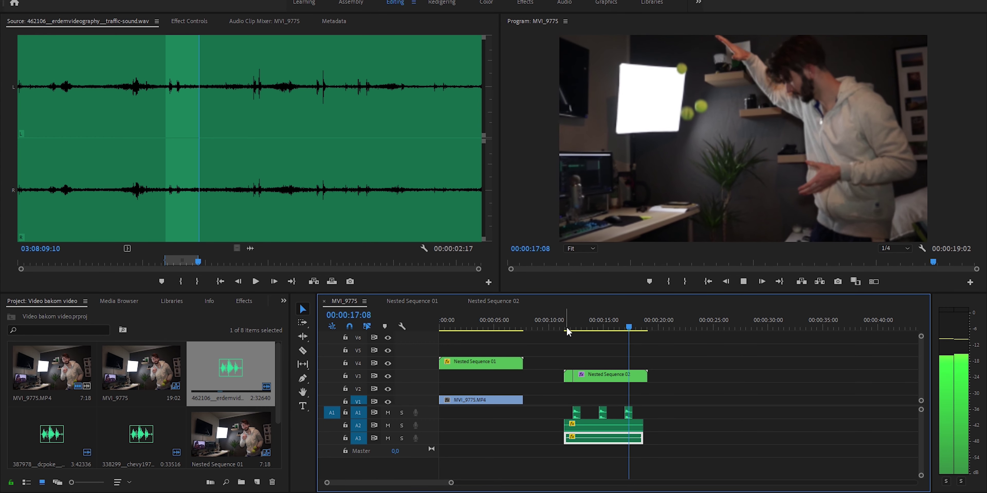
click(565, 325)
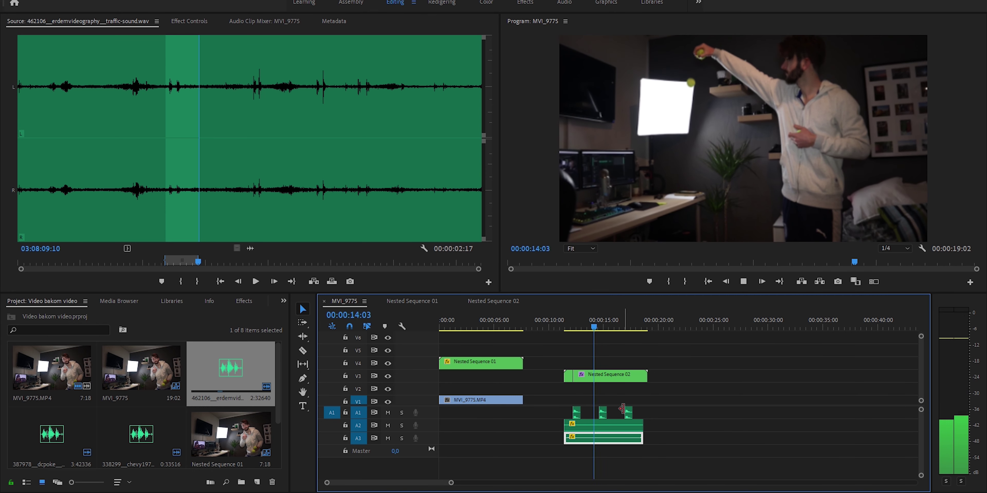
key(space)
Nest the two adjoining clips on V3 into a single sequence.
click(572, 327)
click(651, 376)
right_click(593, 385)
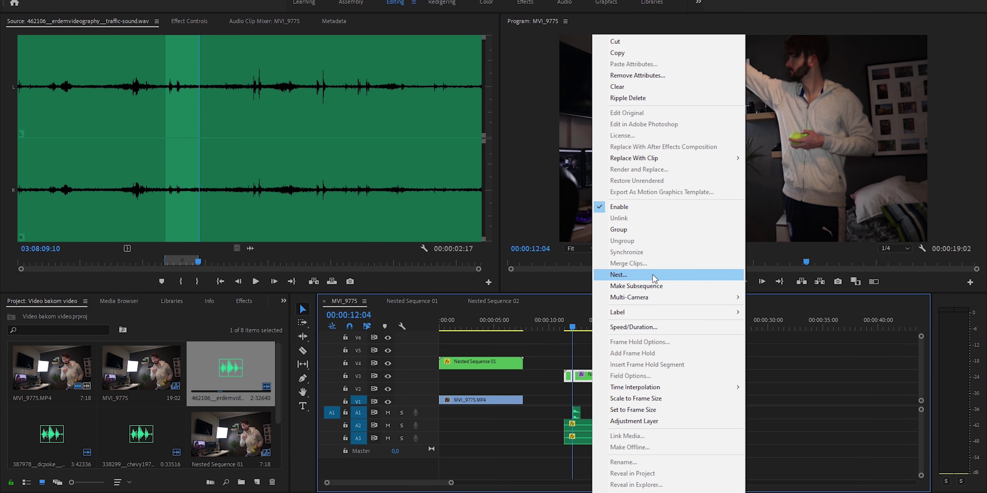
click(619, 274)
Try a scale bump on Nested Sequence 03 with keyframes of 105 at 00:00:12:06 and 100 at 00:00:12:08, and preview it.
click(571, 330)
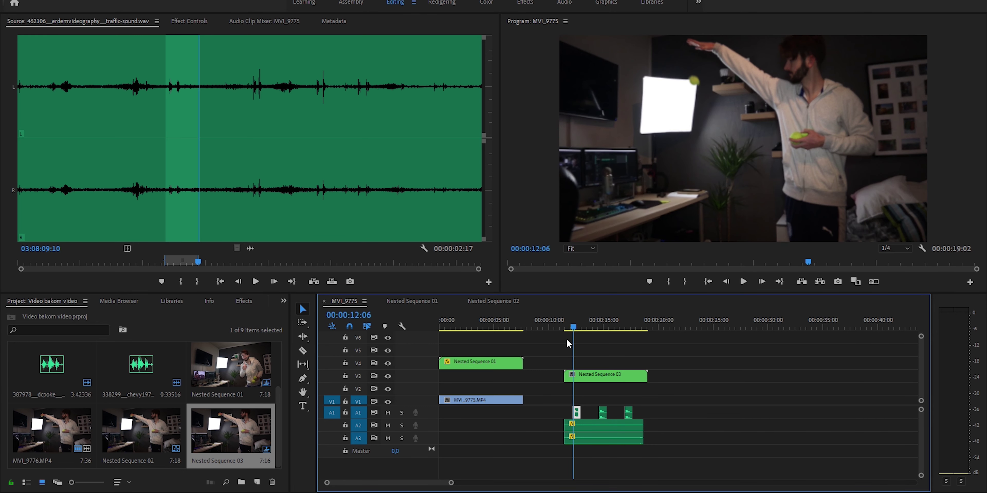
click(598, 378)
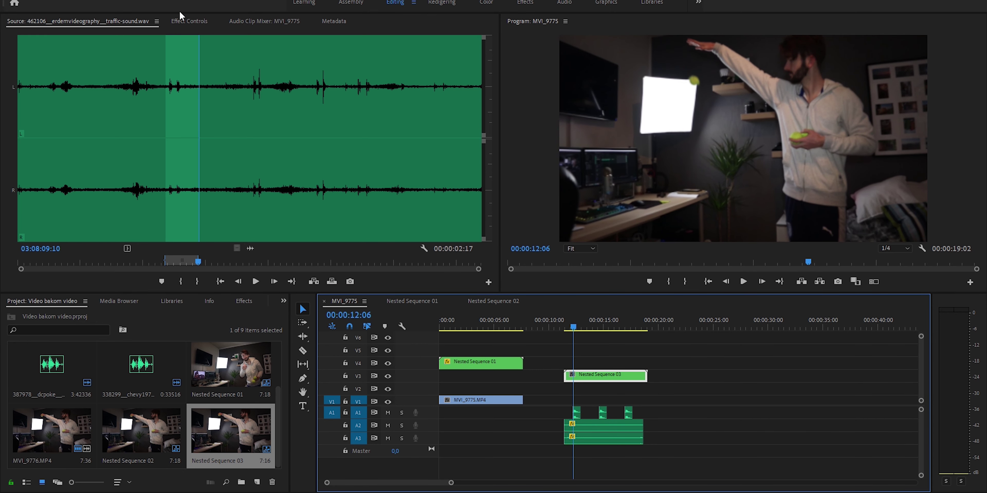
click(189, 21)
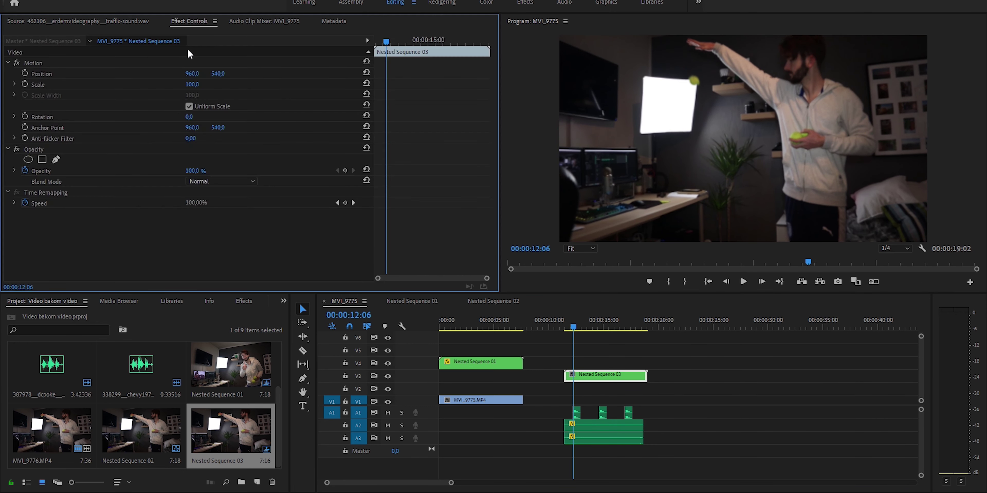
click(27, 86)
click(193, 85)
text(105)
key(Return)
key(Right)
click(199, 83)
text(100)
key(Return)
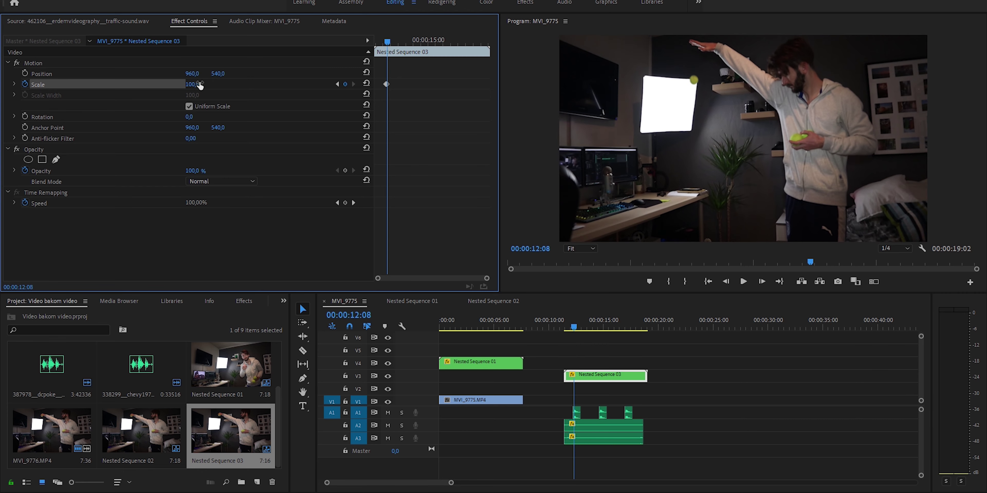
click(573, 330)
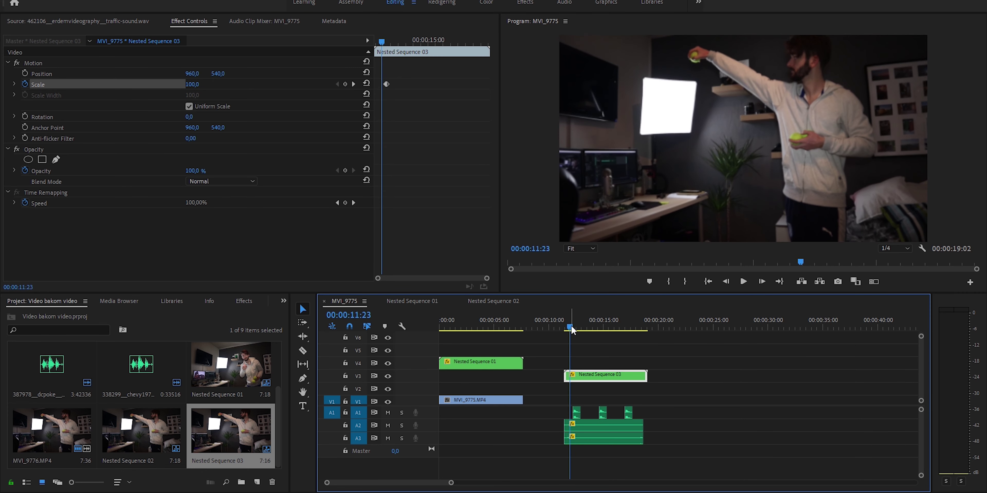
key(space)
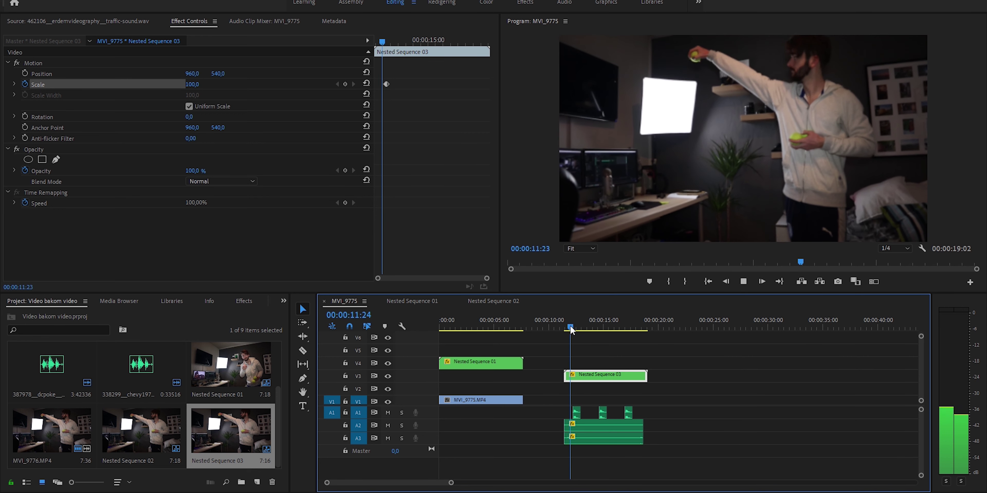
key(space)
Keyframe a scale bump on Nested Sequence 03 from 100 at 00:00:12:05 back to 100 at 00:00:12:07, and replay the scene.
drag(487, 279, 435, 279)
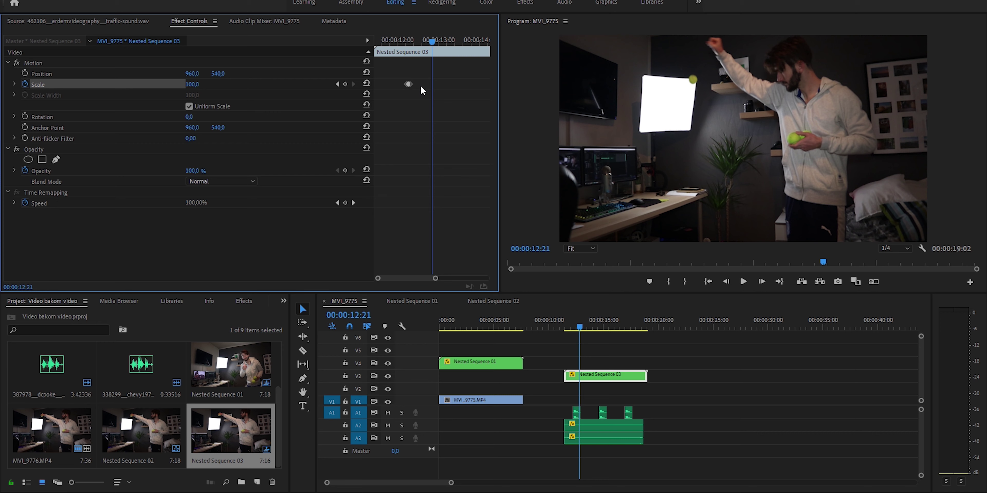
click(400, 43)
key(Right)
key(Right)
key(Right)
key(Right)
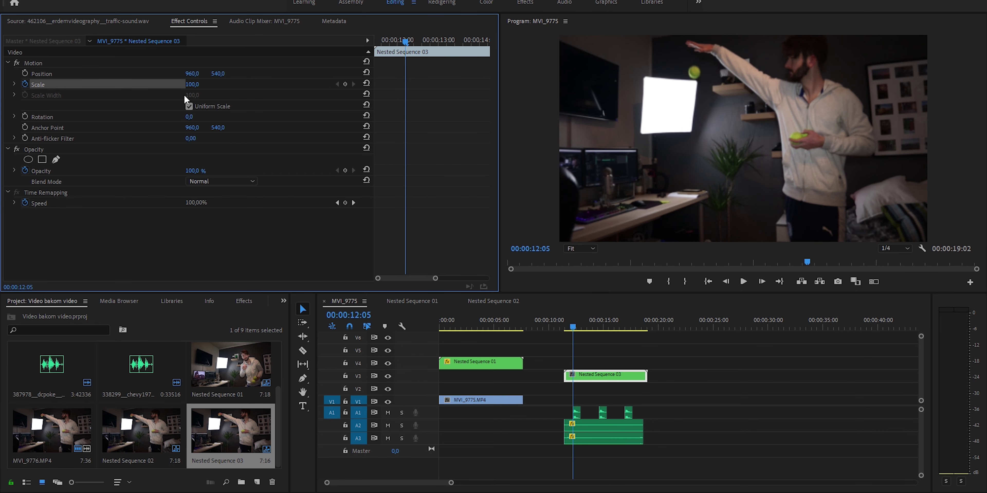
click(345, 84)
key(Right)
drag(192, 84, 192, 85)
key(Right)
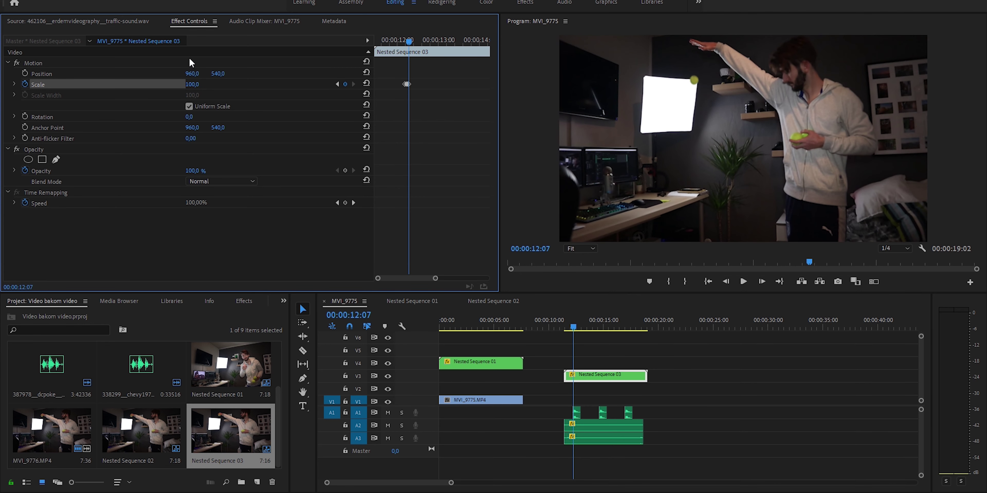
click(565, 327)
key(space)
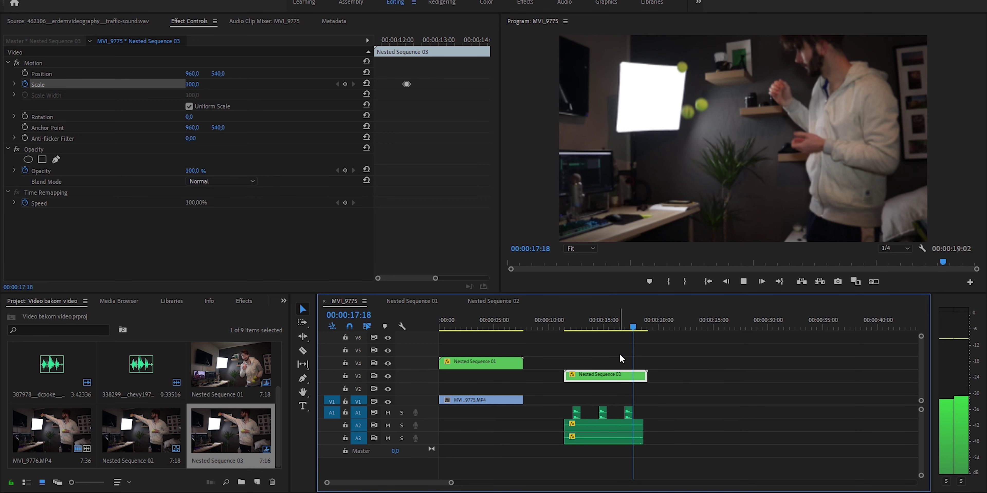
key(space)
Nest Nested Sequence 03 on V3 into another sequence and replay the first knock up to 00:00:12:14.
drag(689, 454, 553, 364)
right_click(584, 380)
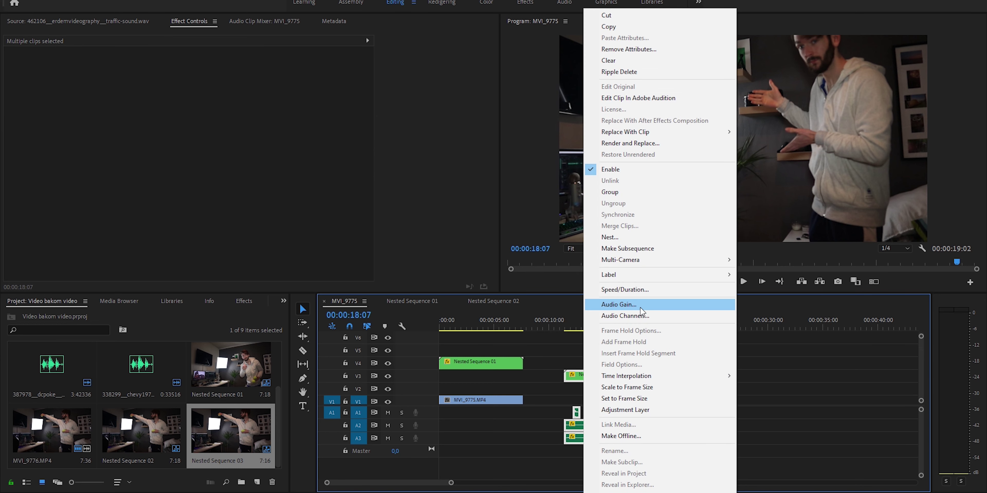
click(662, 237)
key(Return)
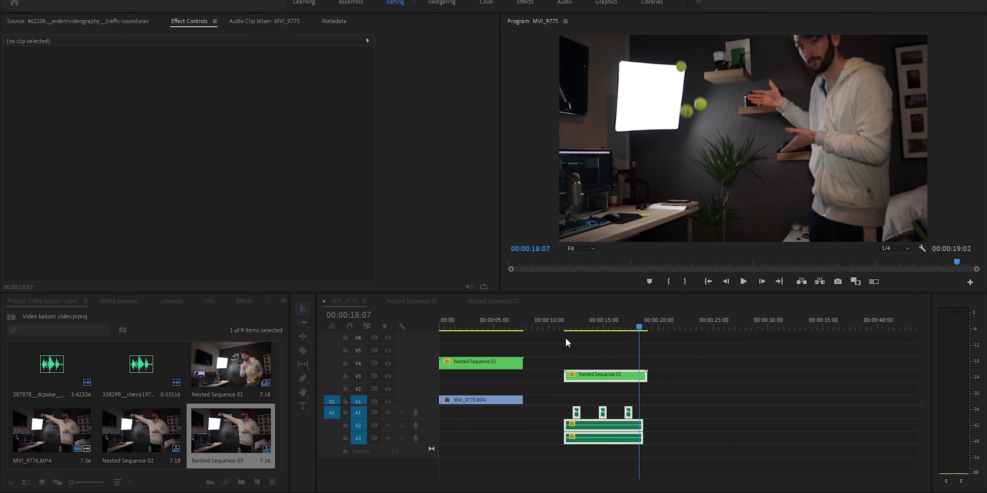
click(573, 326)
key(space)
key(space)
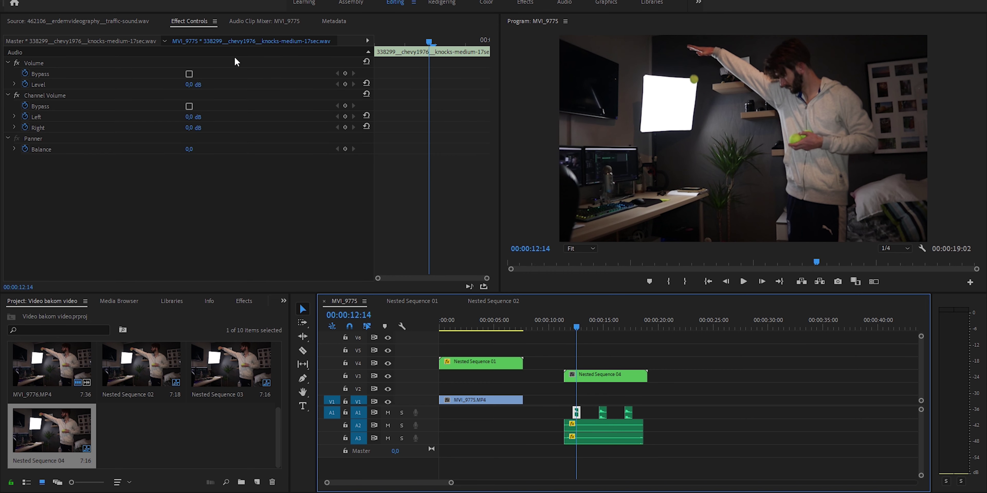
click(244, 302)
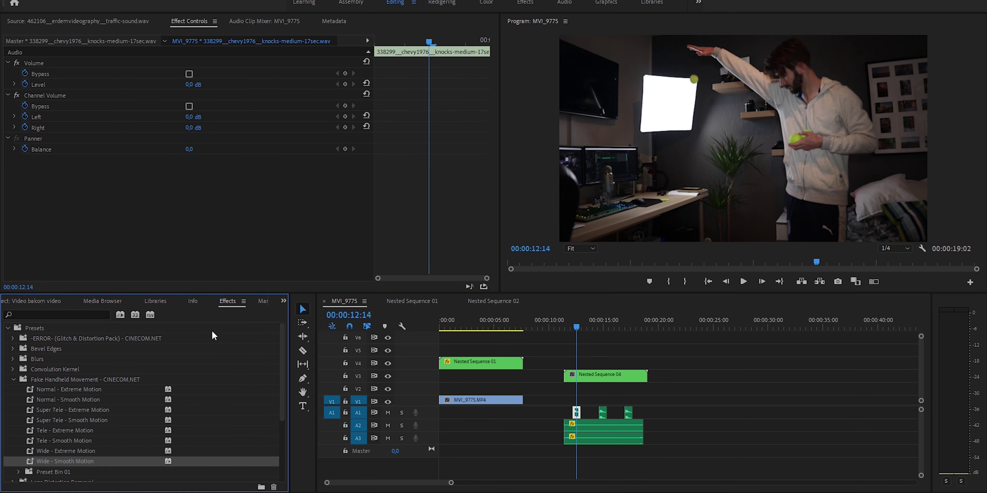
scroll(185, 359, down, 5)
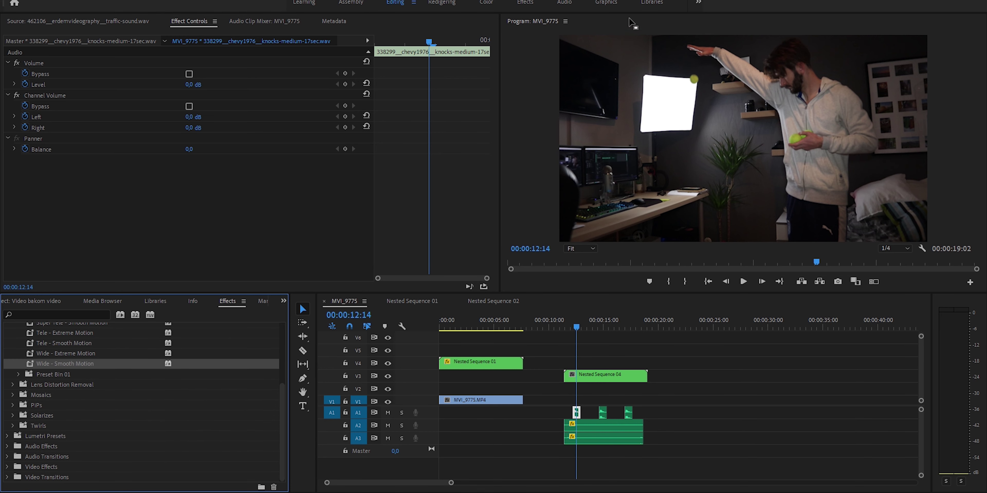
click(97, 21)
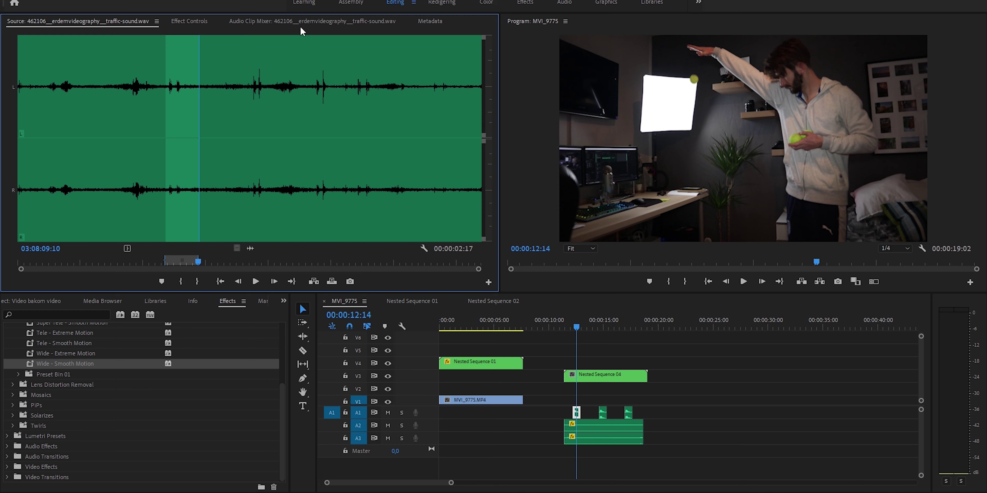
Switch to the Redigering workspace, enlarge the preview, and bring up the Lumetri Color settings for Nested Sequence 04.
click(442, 3)
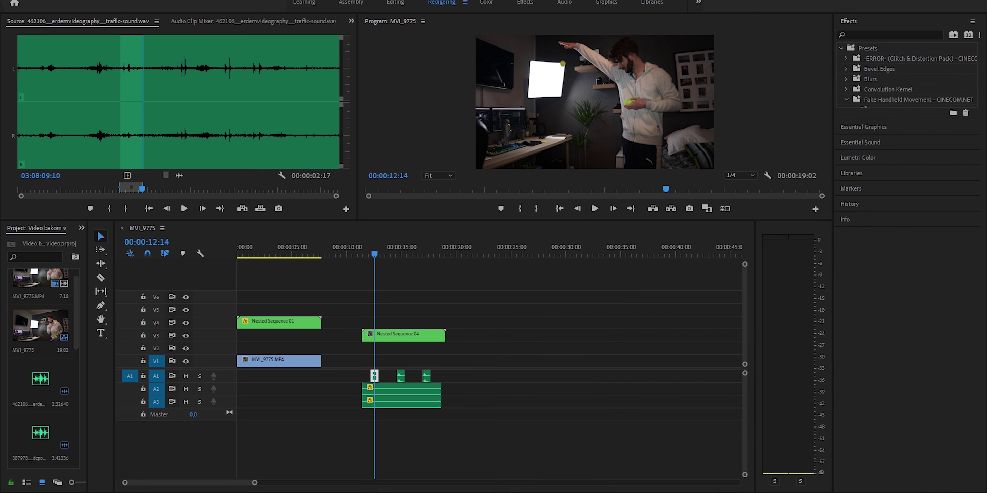
click(865, 160)
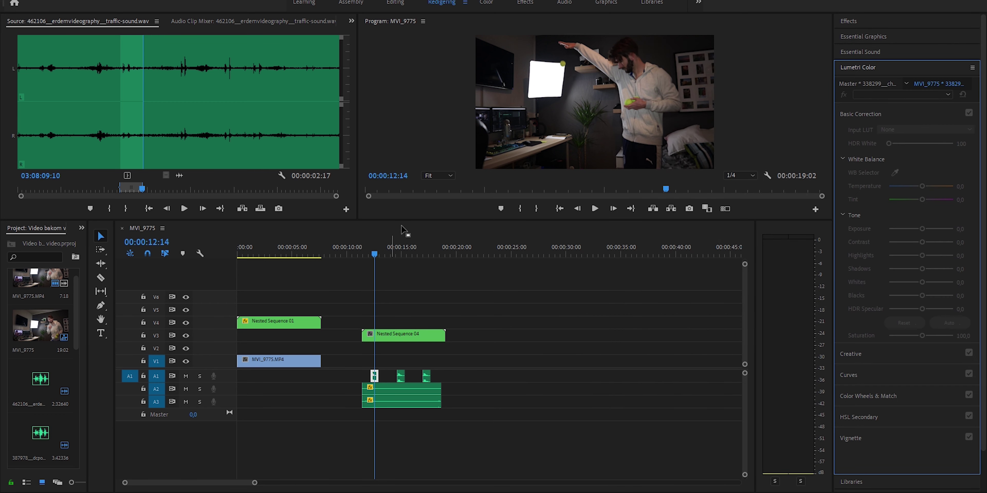
drag(415, 221, 391, 350)
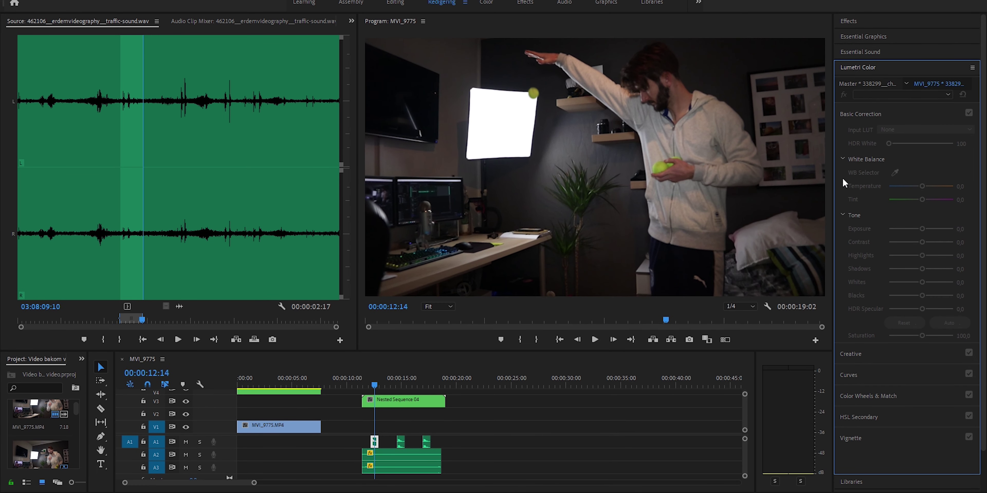
click(416, 401)
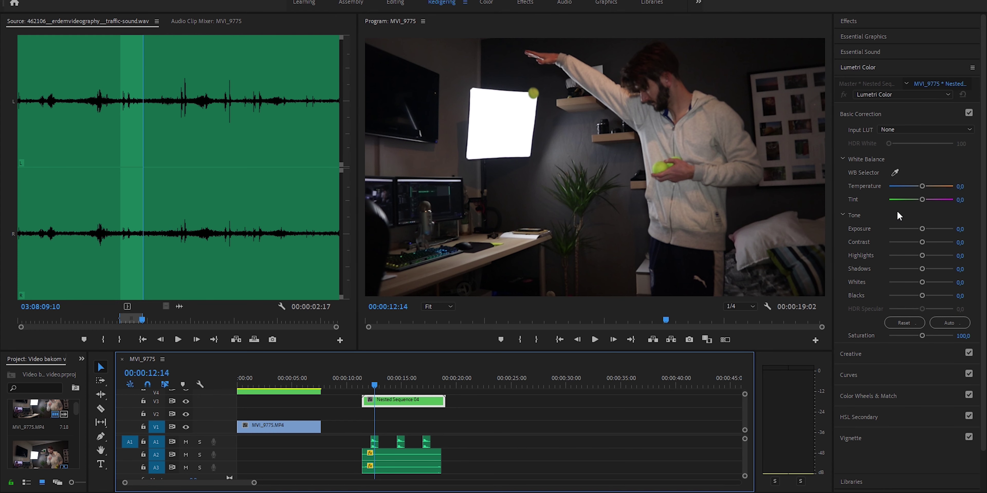
Correct Nested Sequence 04 with Temperature 14.3 and Exposure 0.8, and slightly reduce its Saturation.
click(925, 188)
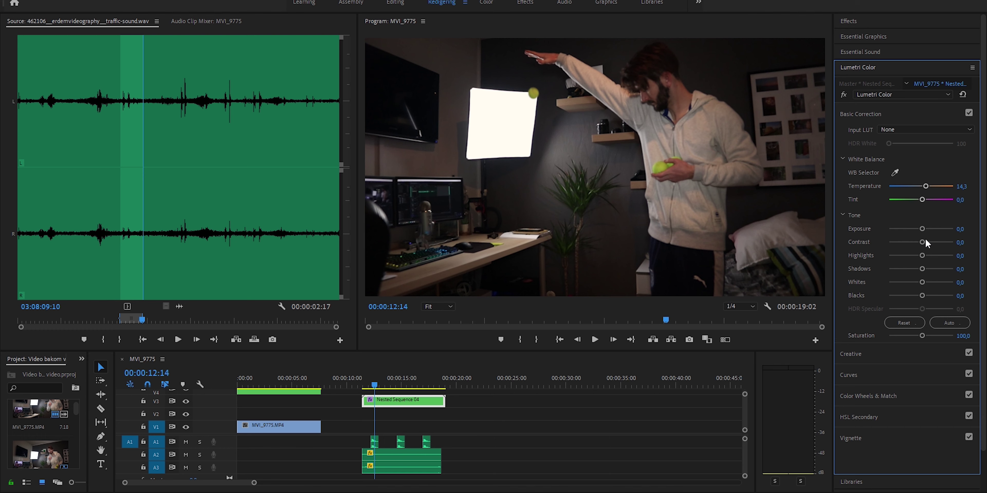
click(926, 228)
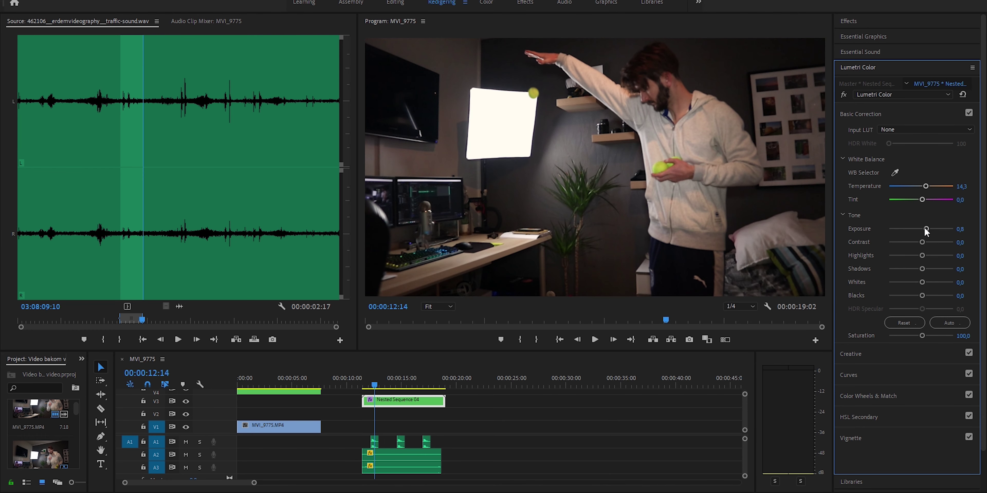
click(916, 336)
drag(916, 338, 915, 337)
Lower the red RGB curve slightly with a point in the upper midtones on Nested Sequence 04.
click(867, 378)
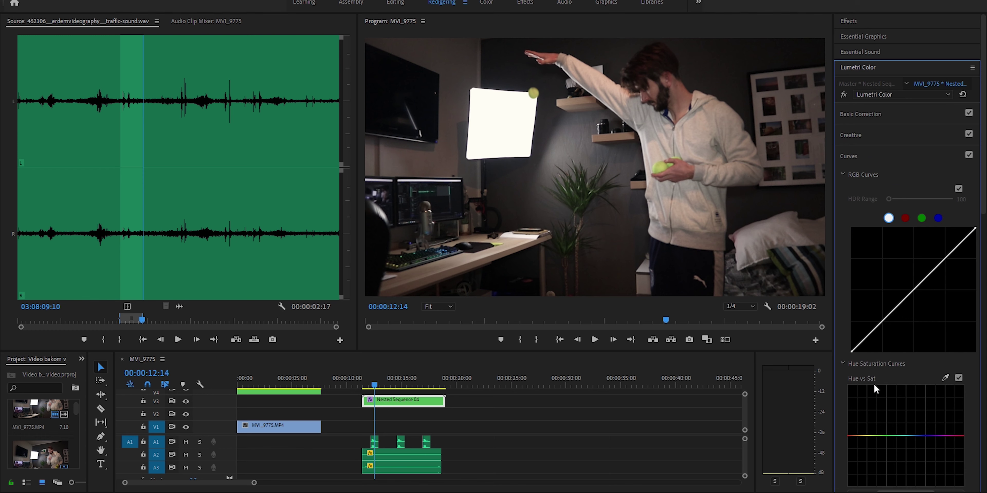
click(906, 219)
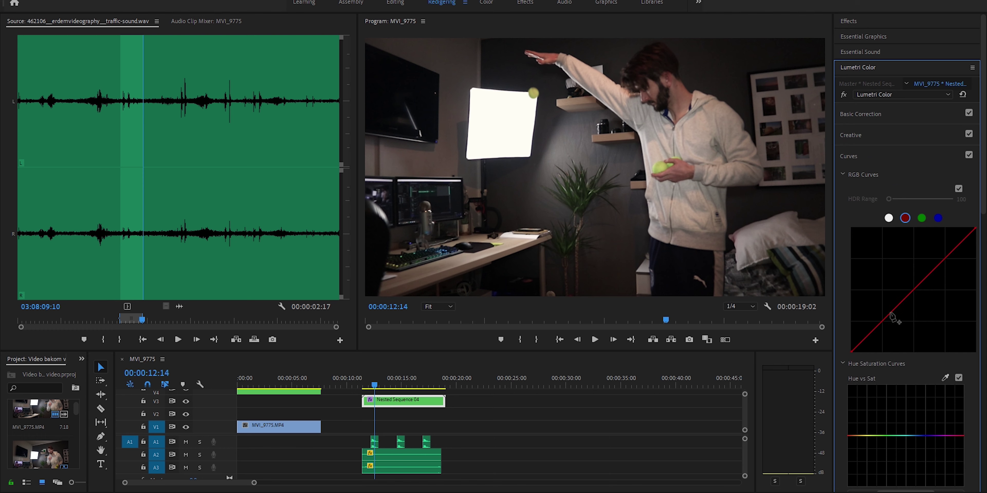
drag(886, 323, 886, 325)
double_click(914, 295)
drag(917, 291, 929, 277)
scroll(971, 268, down, 5)
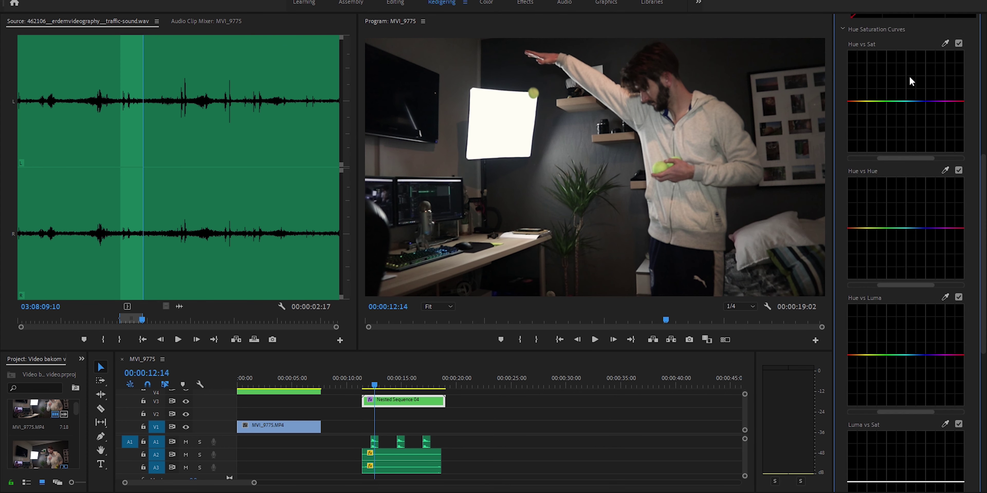
scroll(914, 257, up, 5)
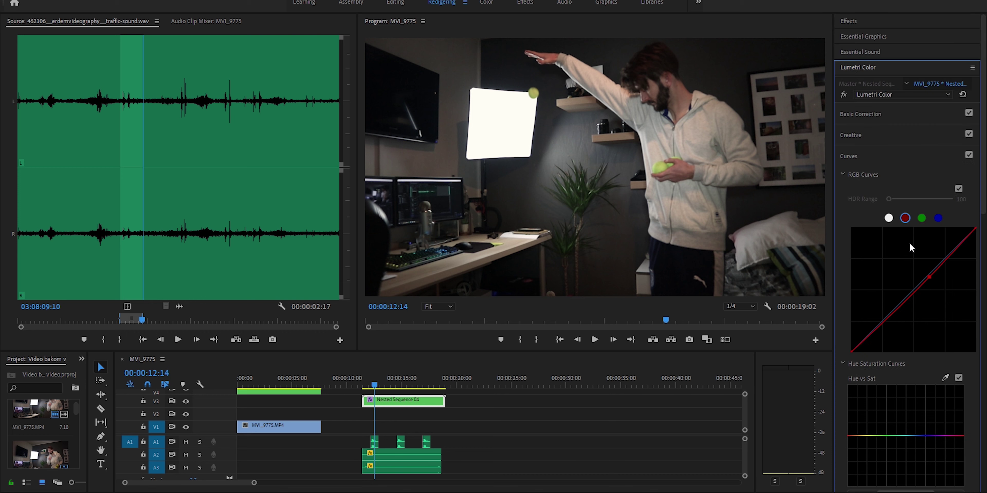
click(849, 176)
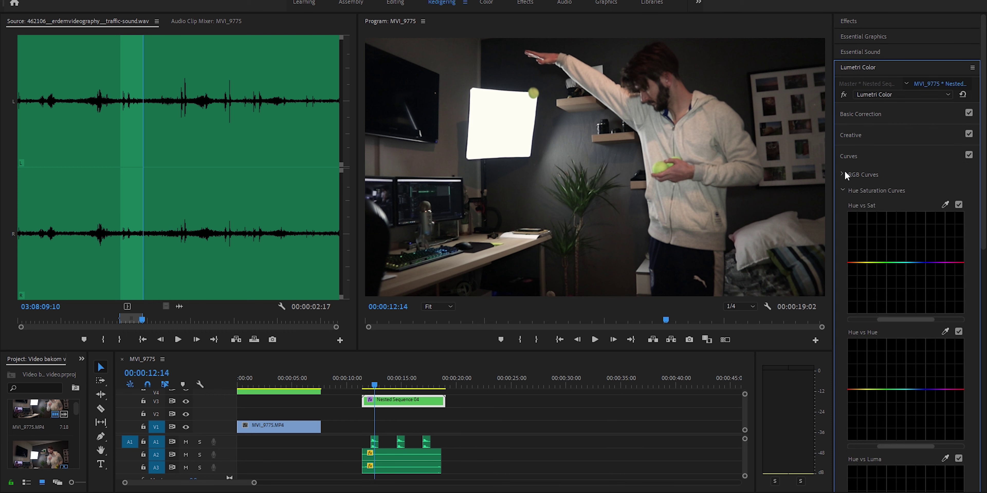
click(857, 158)
Shift the Shadows and Midtones color wheels slightly toward blue on Nested Sequence 04.
click(863, 183)
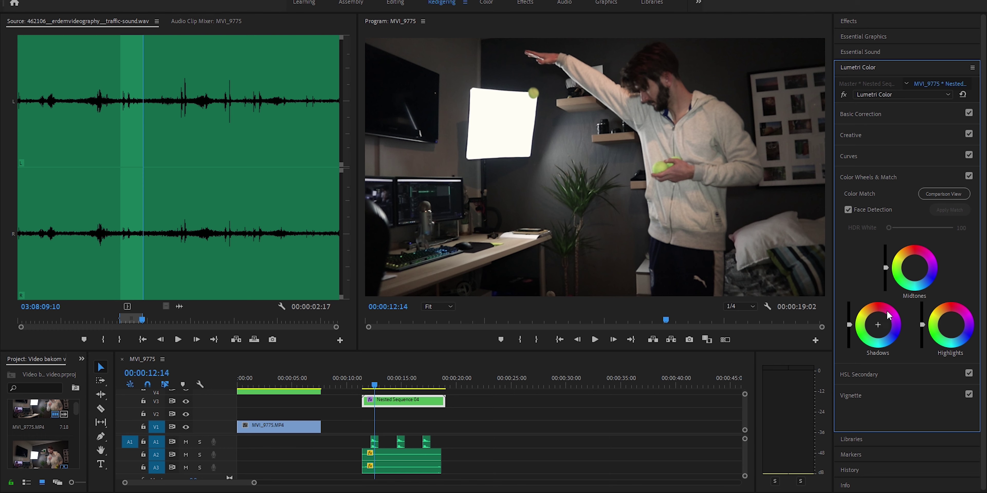
drag(877, 334, 879, 325)
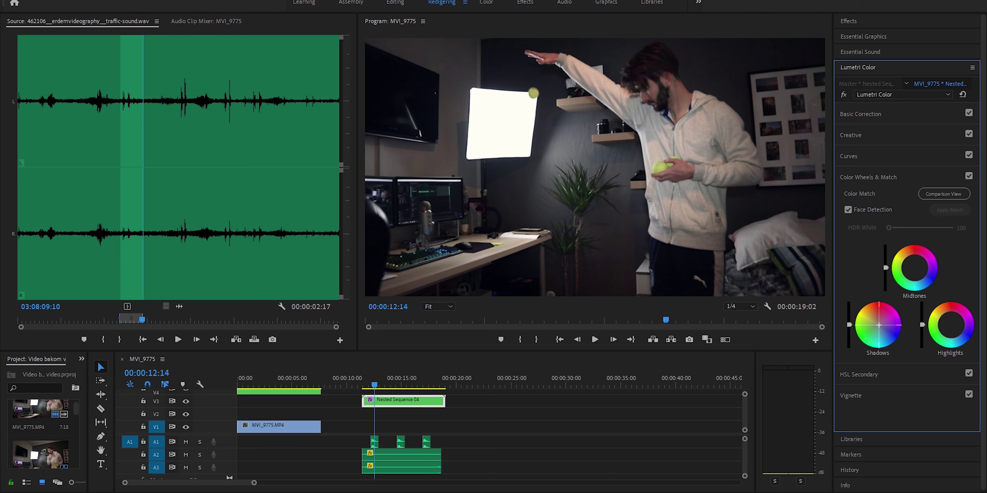
drag(879, 324, 879, 327)
drag(905, 285, 914, 268)
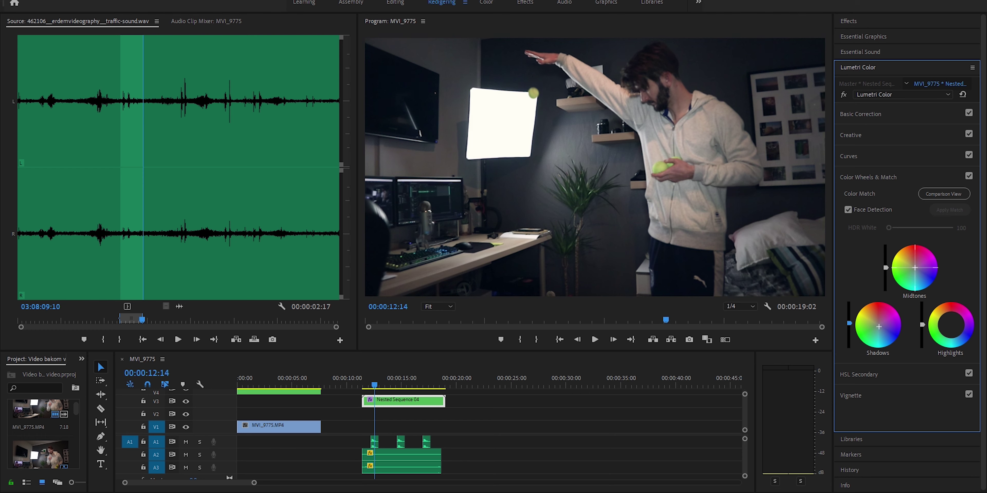
drag(916, 271, 916, 269)
Play back the graded scene through 00:00:17:15 to check the color correction.
click(382, 385)
key(space)
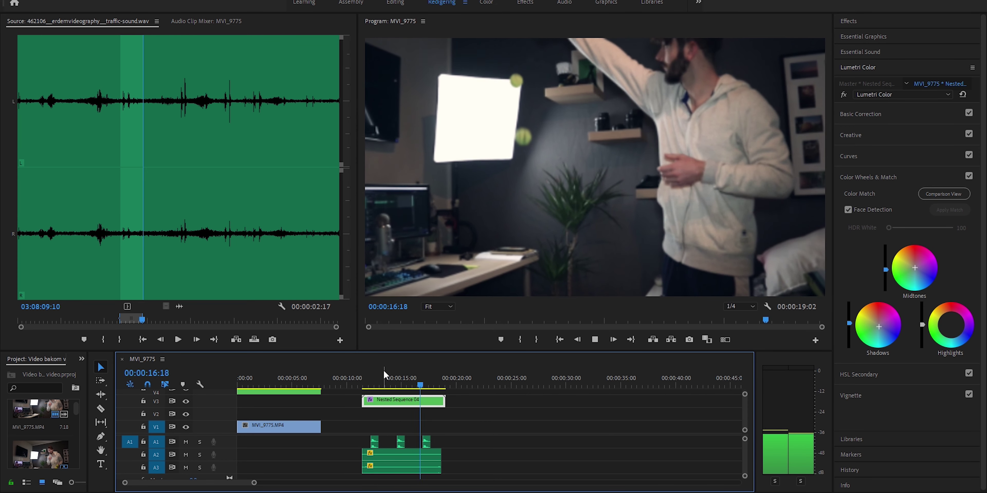
key(space)
key(space)
key(space)
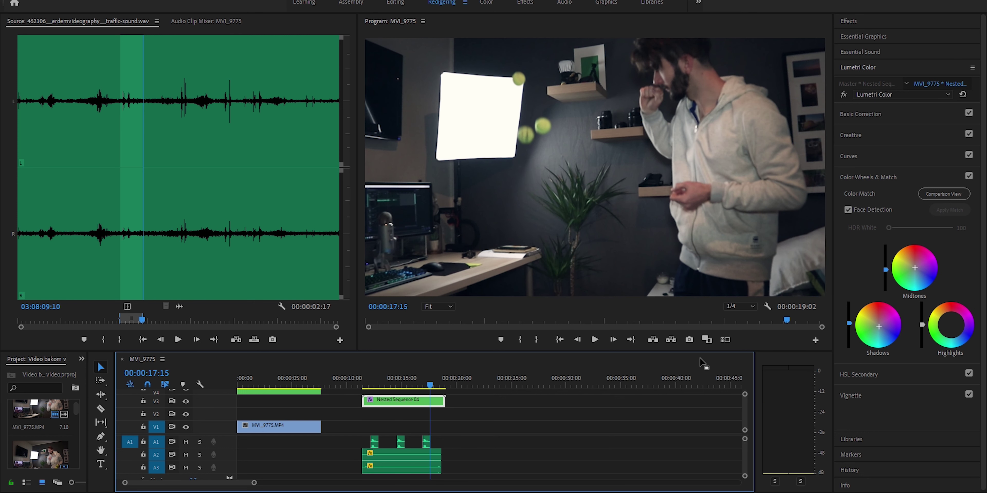
Replay the graded scene from about 00:00:12 at Full playback resolution and save the project.
click(739, 307)
click(738, 315)
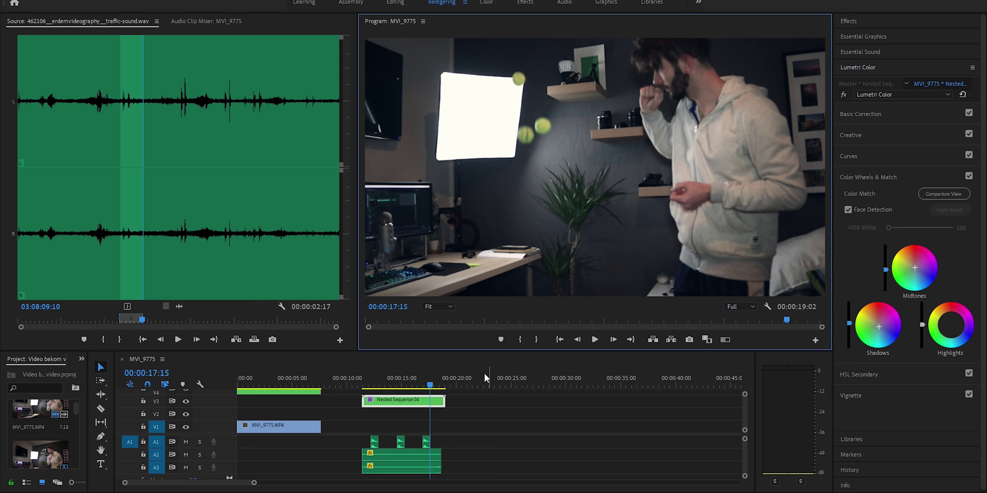
key(space)
key(space)
click(368, 385)
key(space)
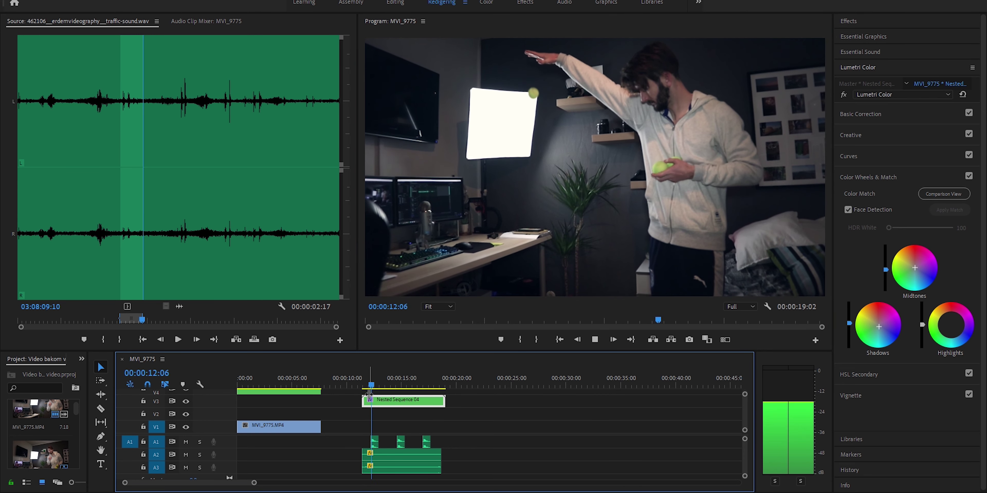
key(space)
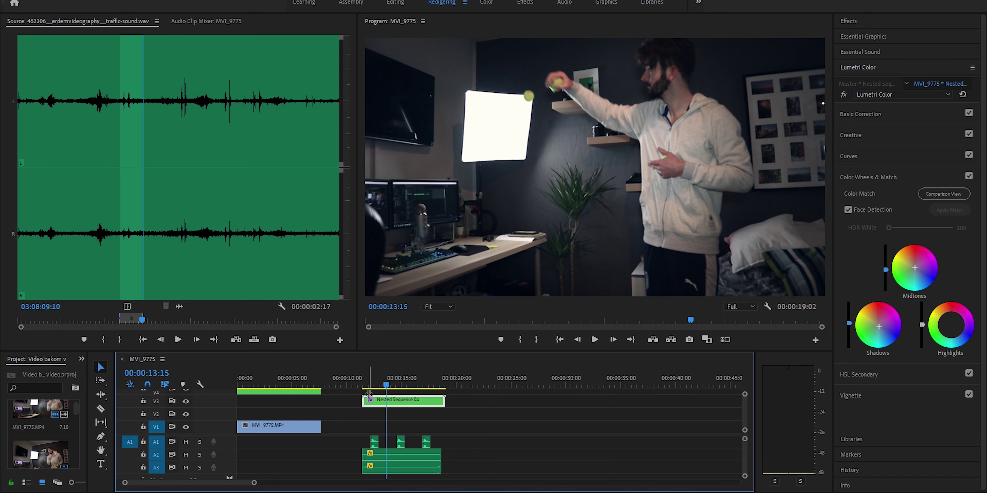
key(ctrl+s)
Set the playback resolution to 1/4 and replay the first knocks from about 00:00:12 to 00:00:15:00.
click(370, 386)
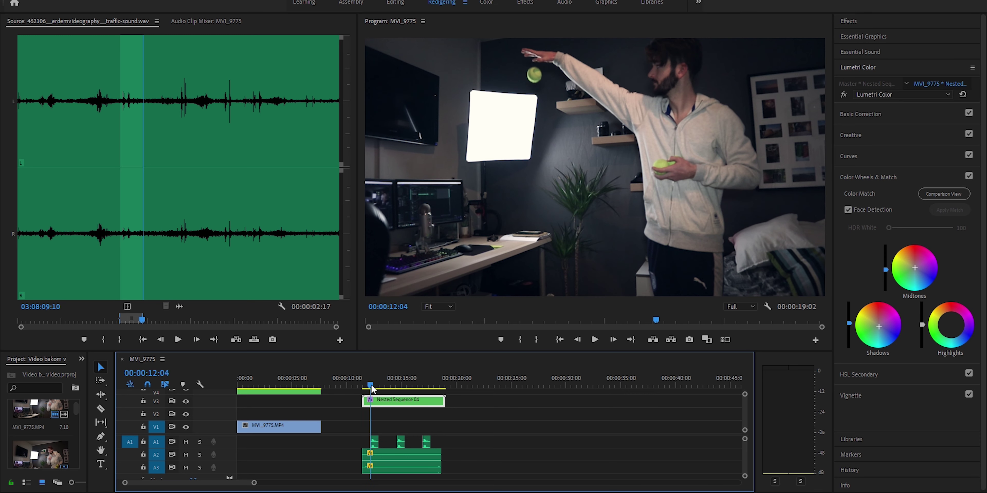
drag(371, 388, 374, 386)
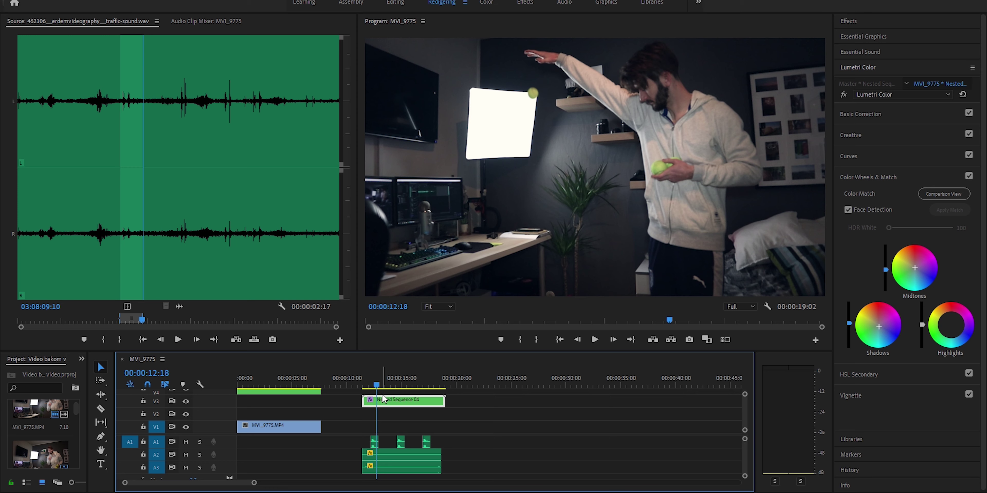
key(space)
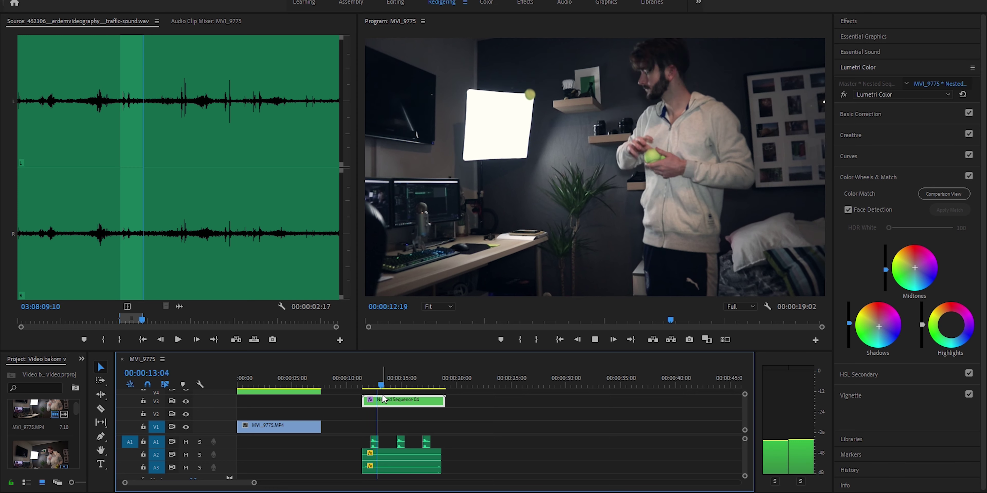
click(740, 307)
click(739, 338)
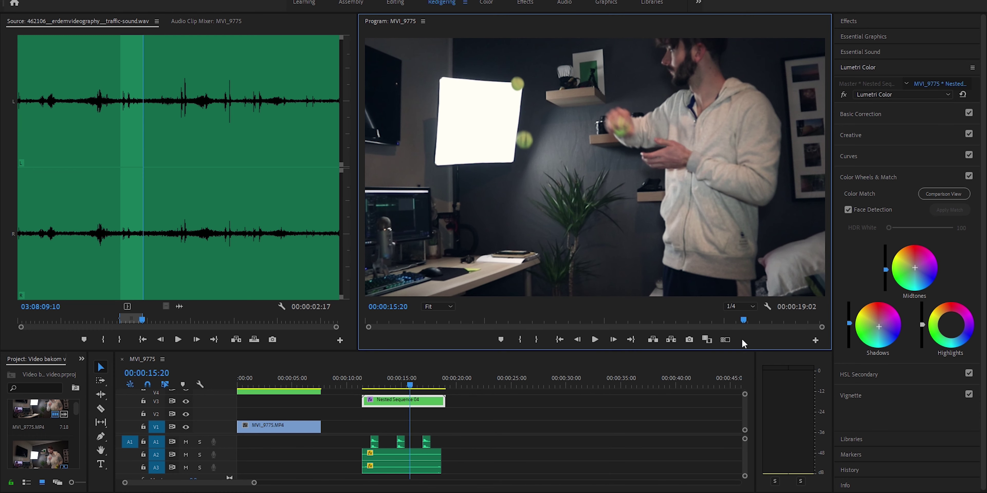
click(370, 379)
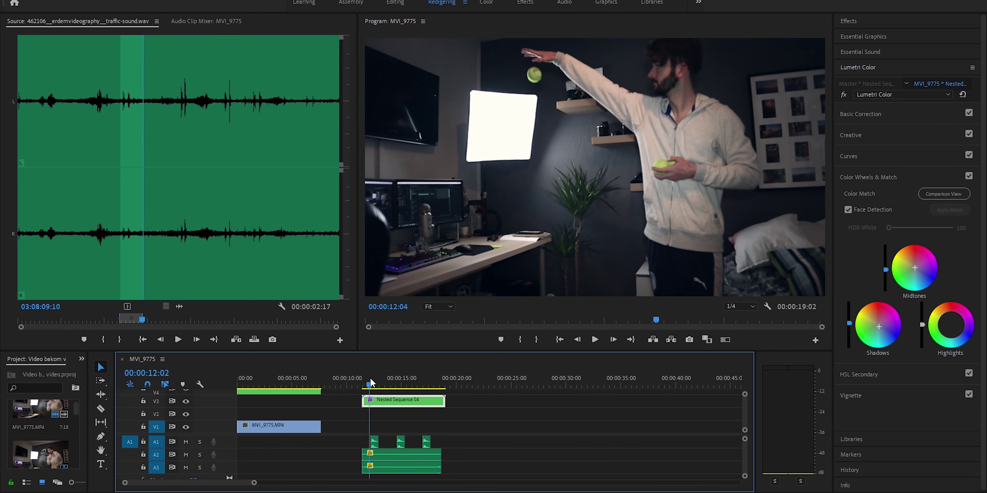
key(space)
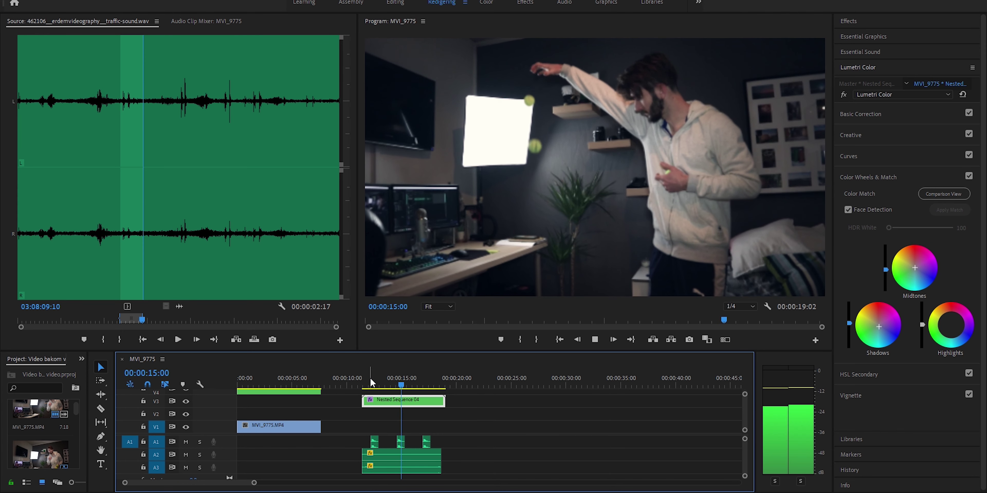
key(space)
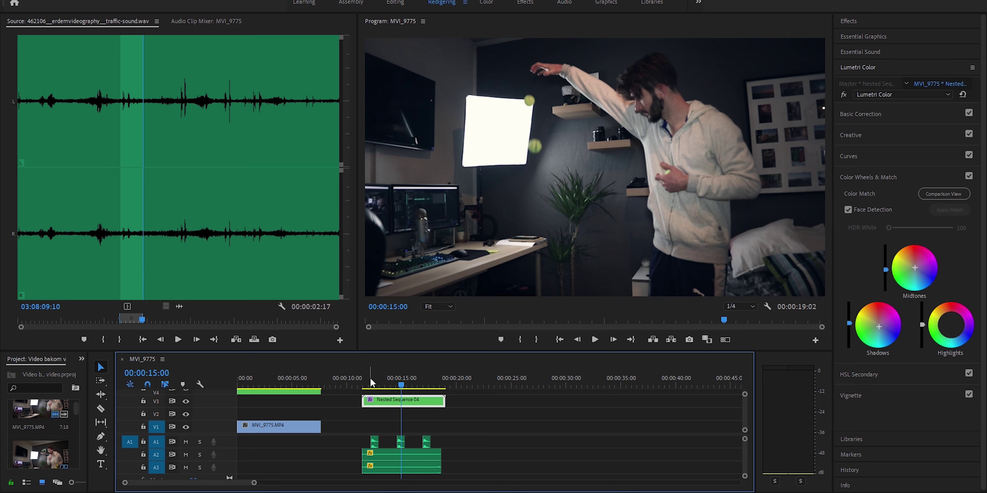
Open the export settings for sequence MVI_9775 and apply the Youtube 25fps preset.
key(ctrl+m)
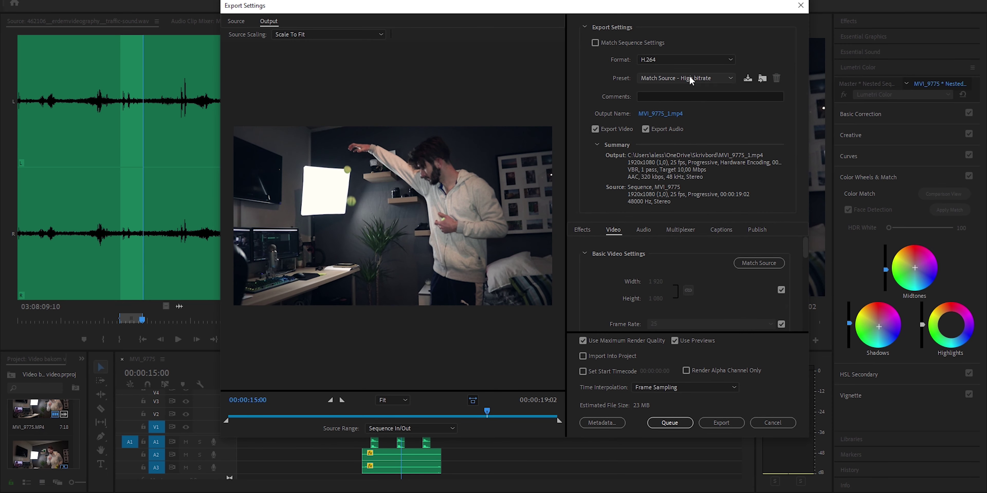
click(698, 73)
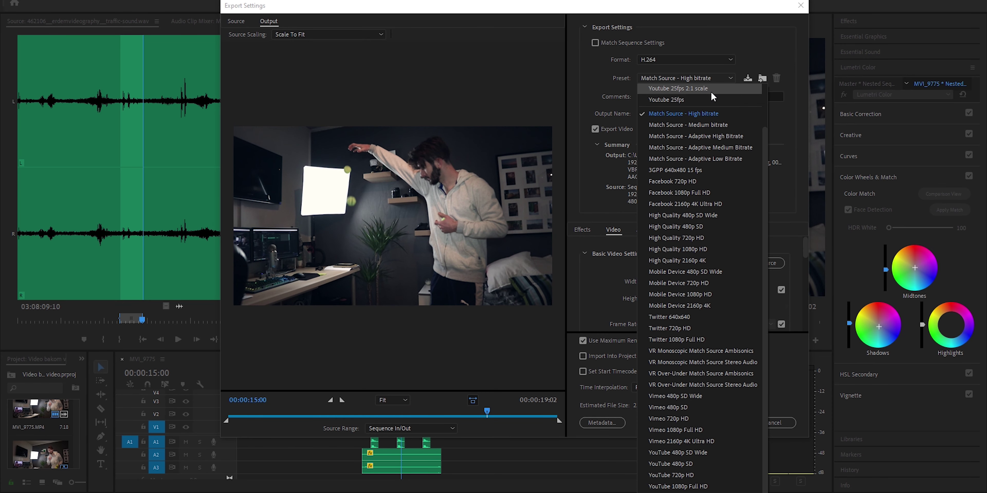
click(705, 150)
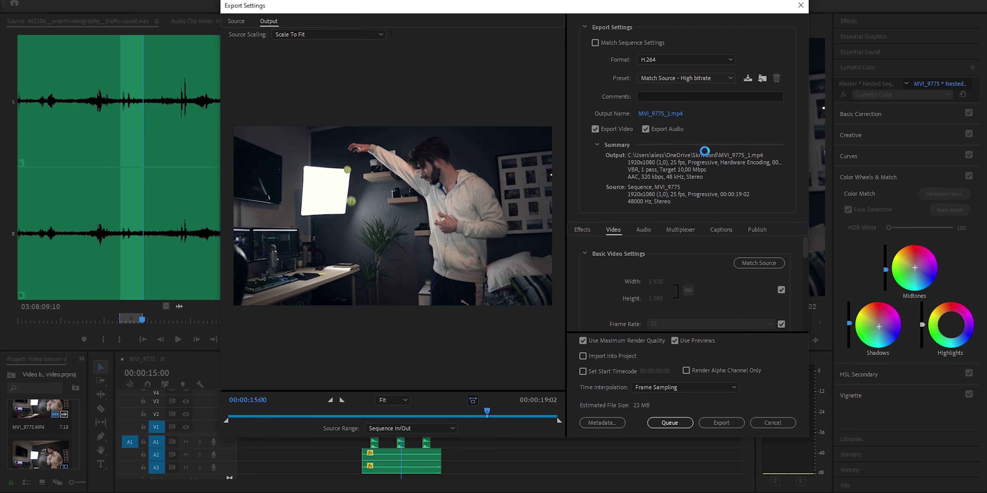
Set the export's video frame rate to 50.
mouse_move(804, 247)
mouse_down()
mouse_move(798, 287)
mouse_move(801, 261)
mouse_up()
scroll(781, 280, up, 2)
click(748, 248)
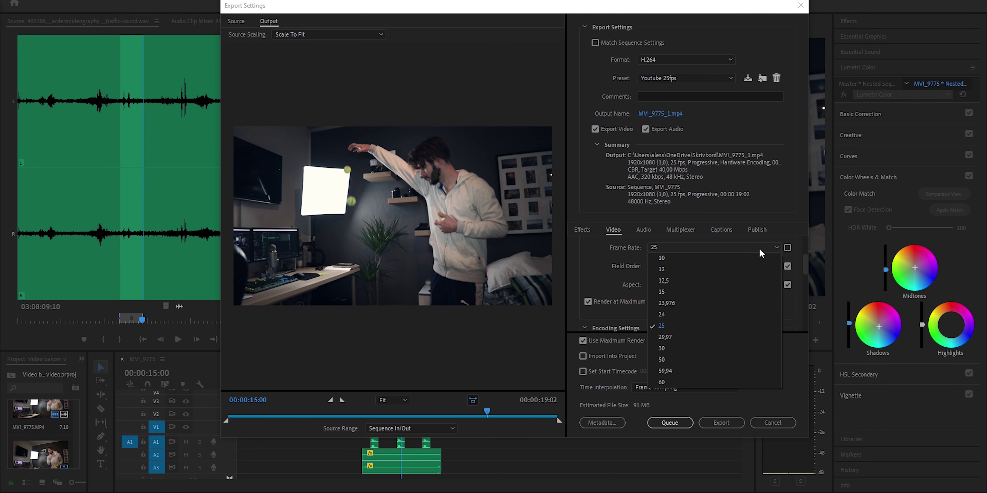
click(680, 360)
Set the export's bitrate encoding to CBR and export the video.
drag(806, 260, 803, 282)
scroll(805, 283, down, 3)
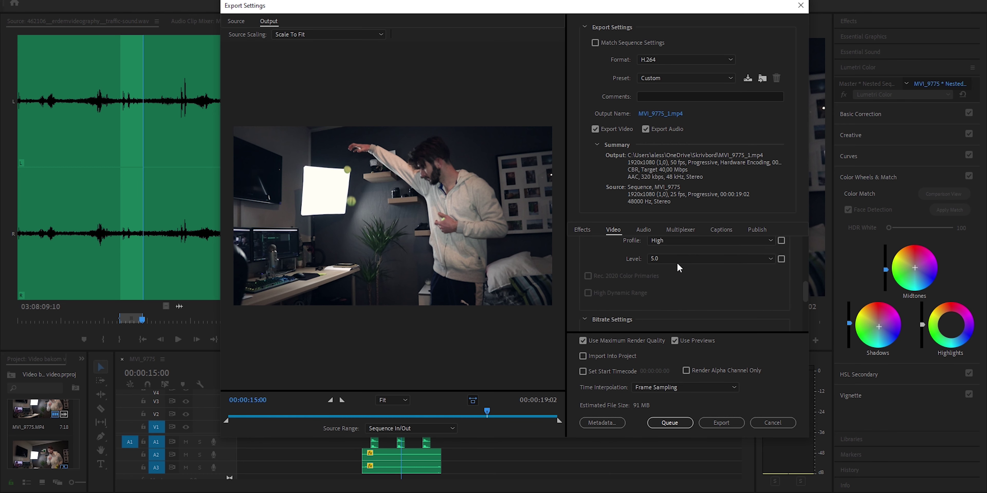
drag(806, 290, 808, 300)
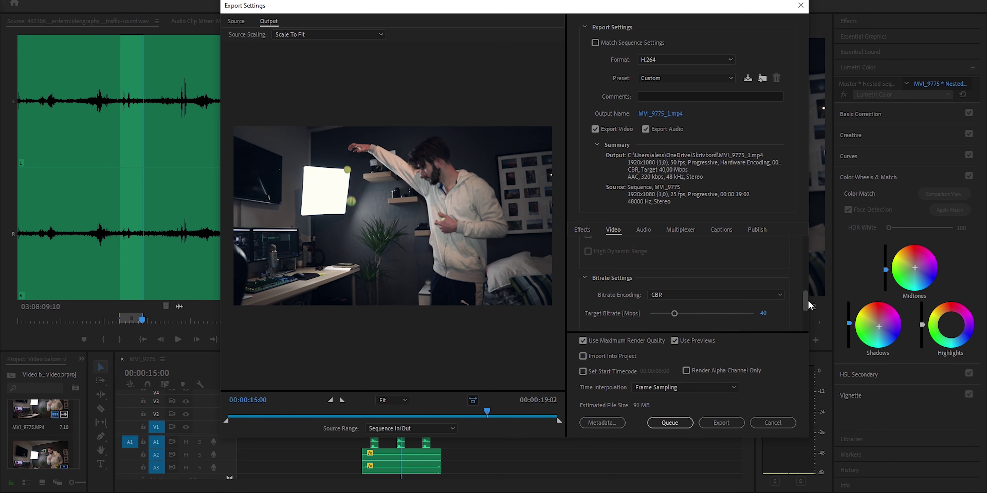
click(774, 291)
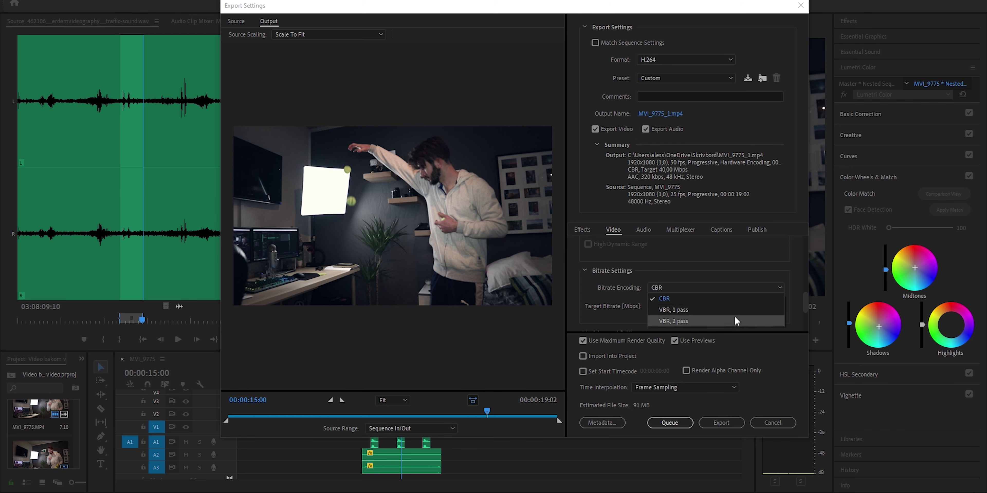
click(756, 287)
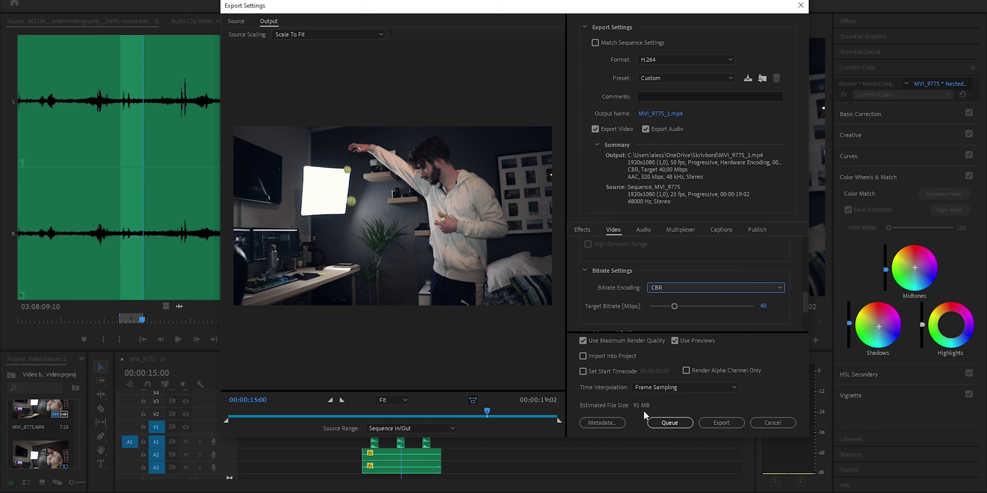
click(729, 418)
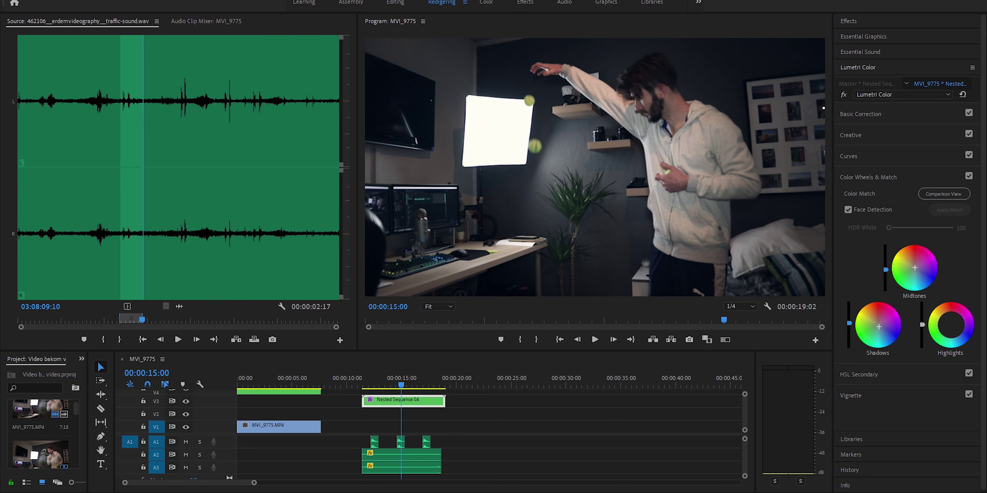
Enlarge the timeline area to show more tracks and scrub the floating-balls scene from 00:00:12:12 to 00:00:14:23.
click(468, 347)
drag(468, 347, 468, 284)
drag(398, 325, 376, 325)
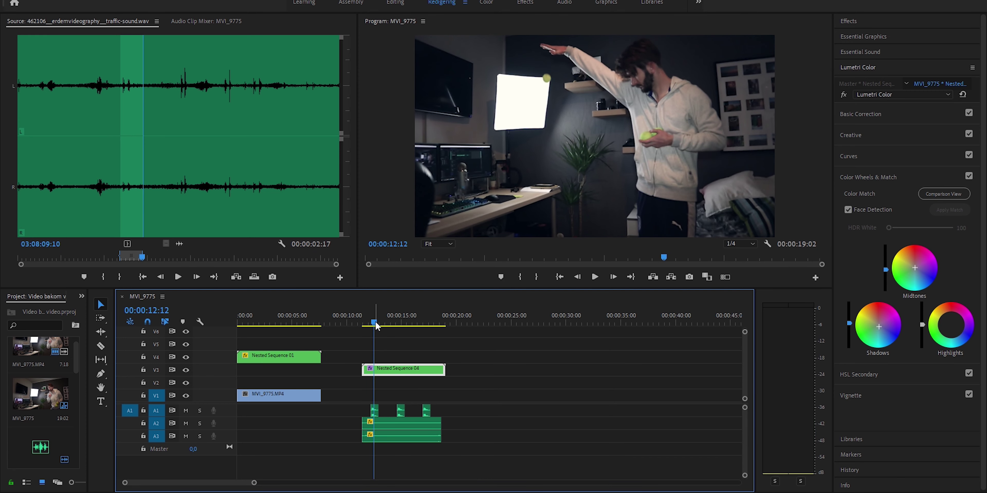
drag(376, 325, 401, 356)
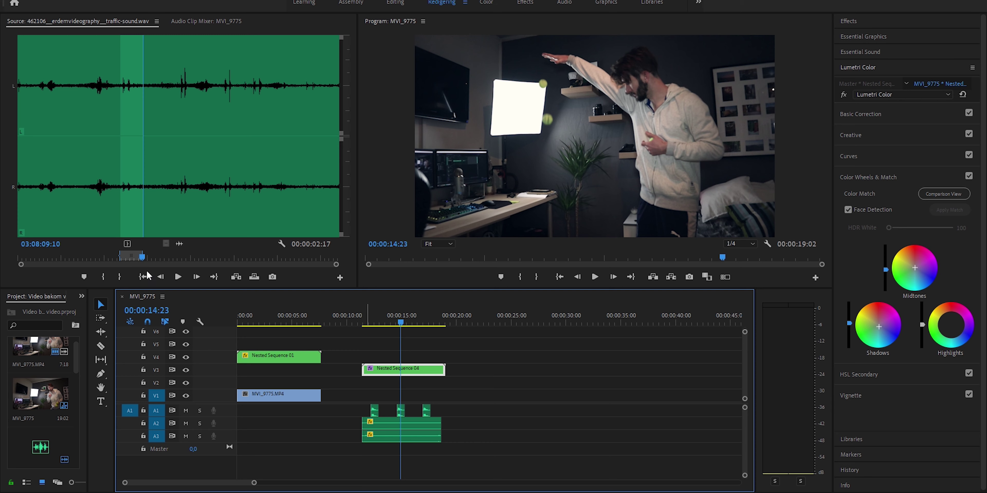
Review the finished floating-balls clip from near its start through 00:00:18:00.
click(364, 324)
drag(365, 327, 414, 327)
key(Right)
key(Right)
key(Right)
key(Right)
key(Right)
key(Right)
key(Right)
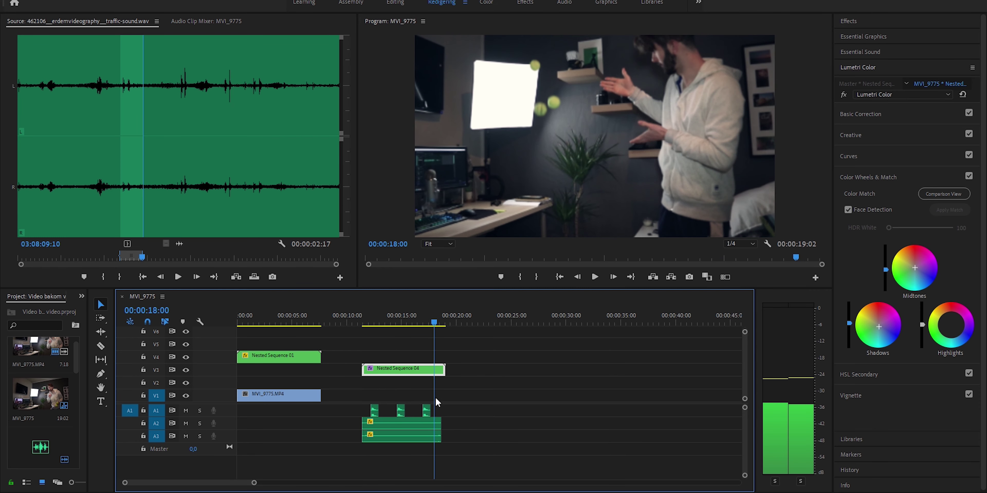